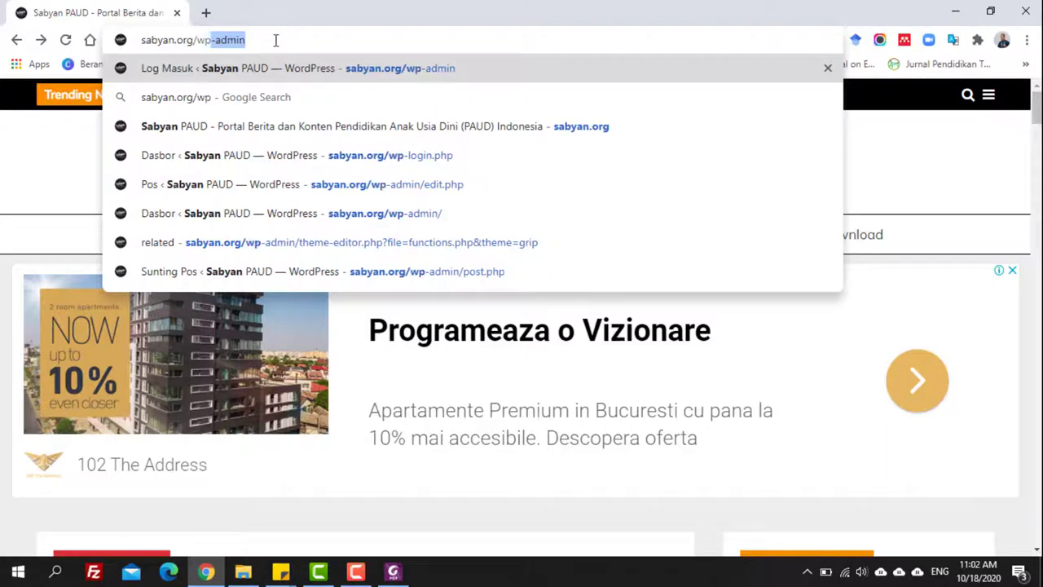
Step: Open the sabyan.org/wp-admin login page and replace the prefilled login name with the author's username
key("Return")
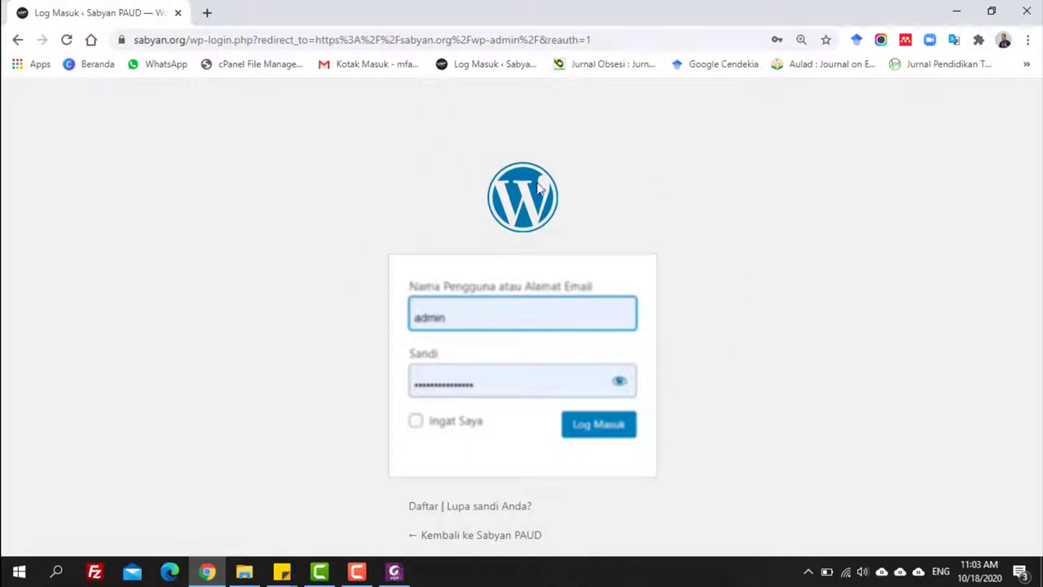
left_click(468, 312)
left_click_drag(477, 312, 404, 323)
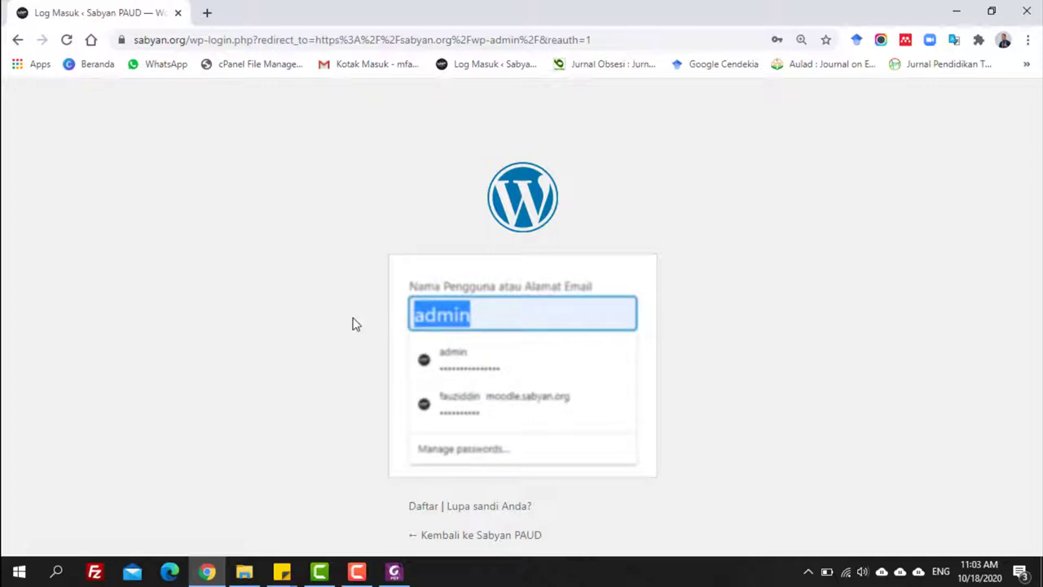
type("satriani")
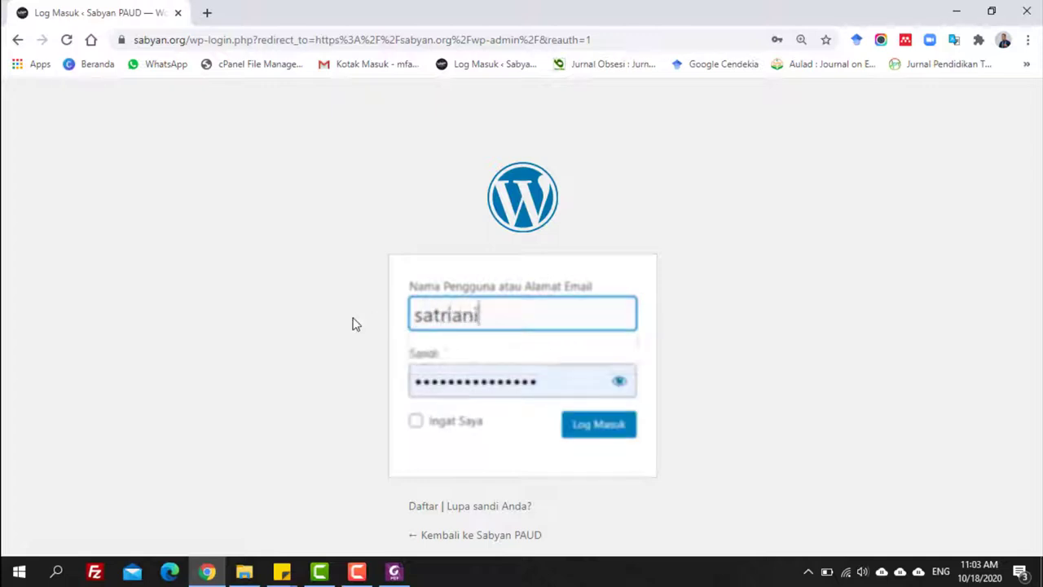
Step: Log in with the account password and decline to have the browser save it
key("Tab")
type("•••••••")
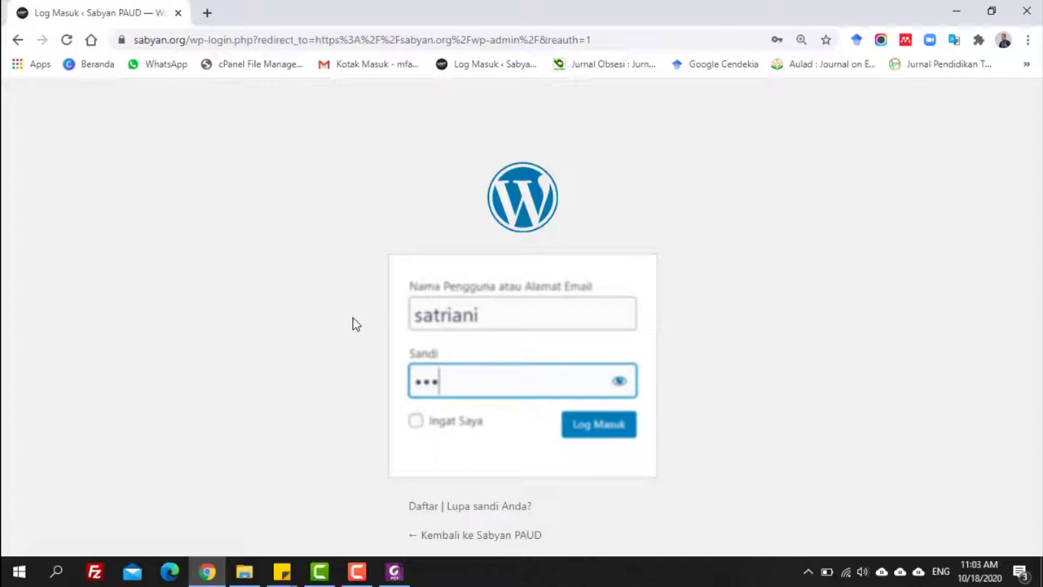
key("BackSpace")
key("BackSpace")
key("BackSpace")
key("BackSpace")
type("••••••••••••••")
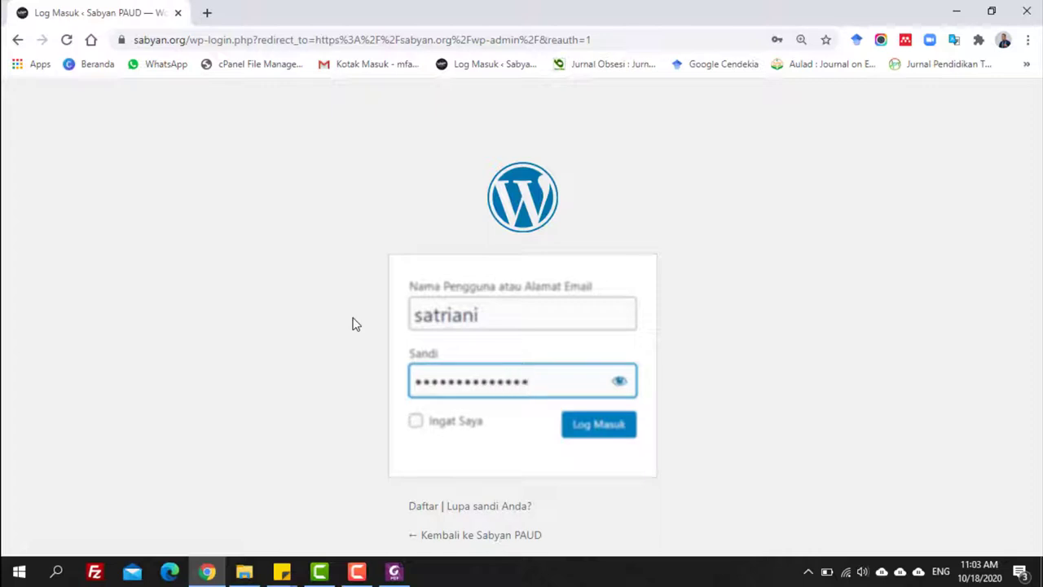
left_click(607, 438)
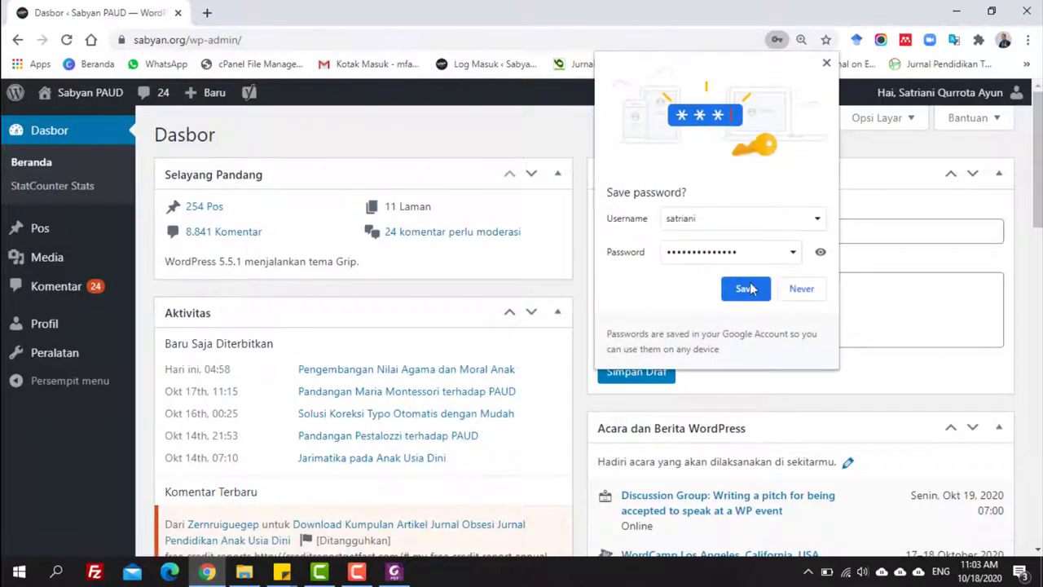
left_click(801, 288)
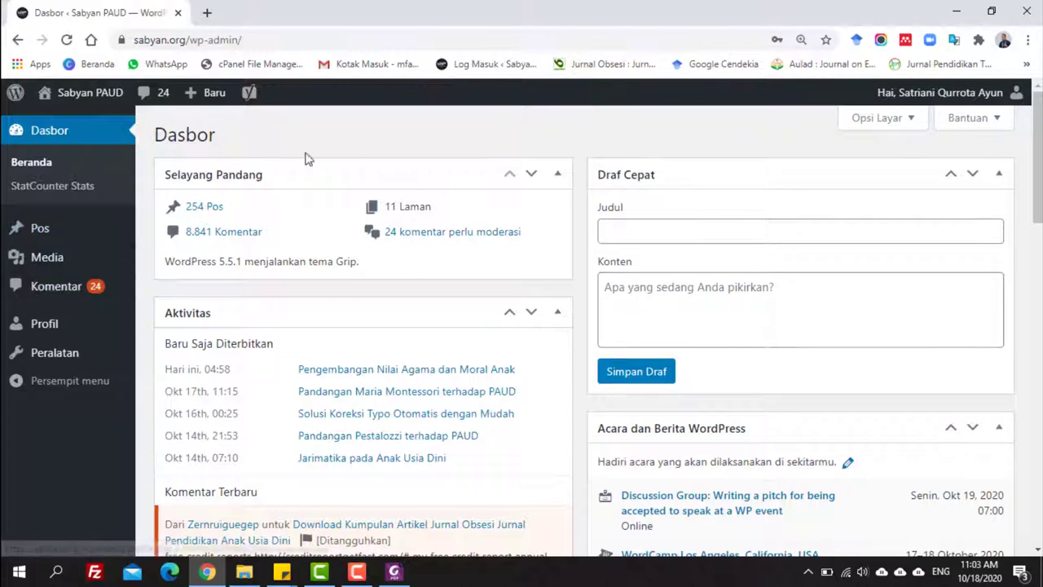
Step: Start a new post from the site's dashboard
scroll(403, 271, "down", 1)
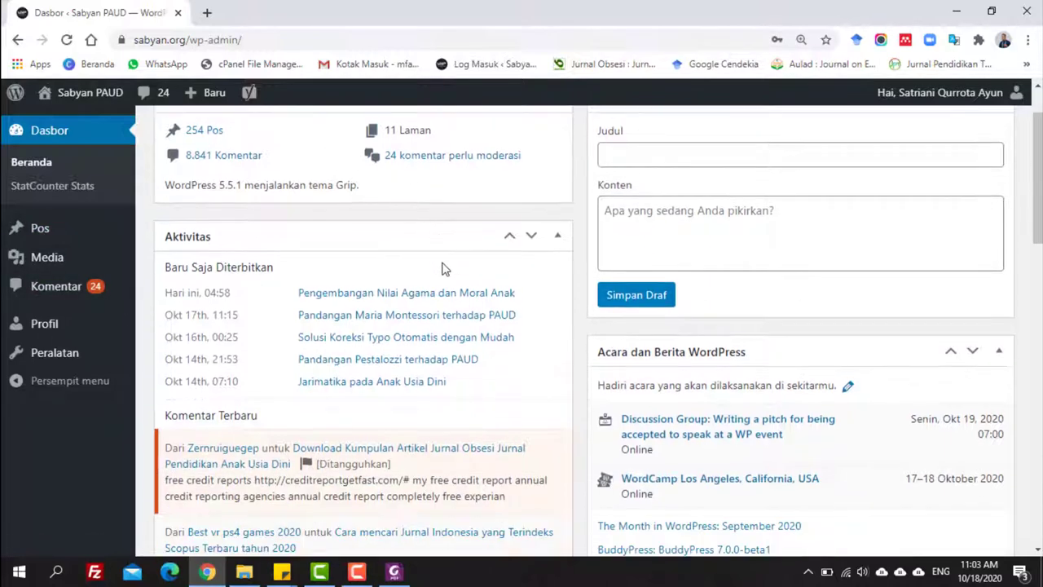
scroll(446, 267, "up", 1)
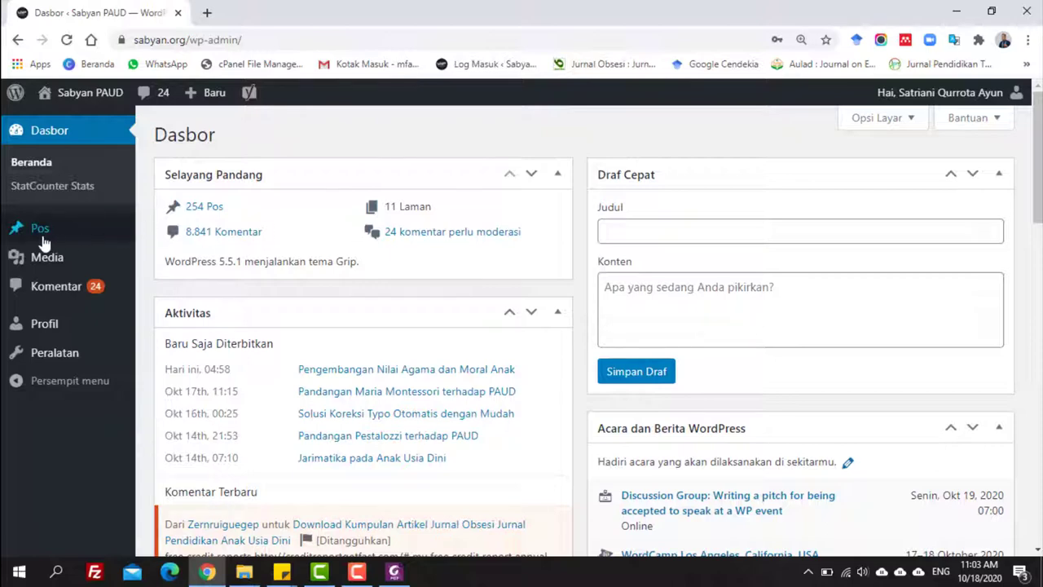
mouse_move(35, 238)
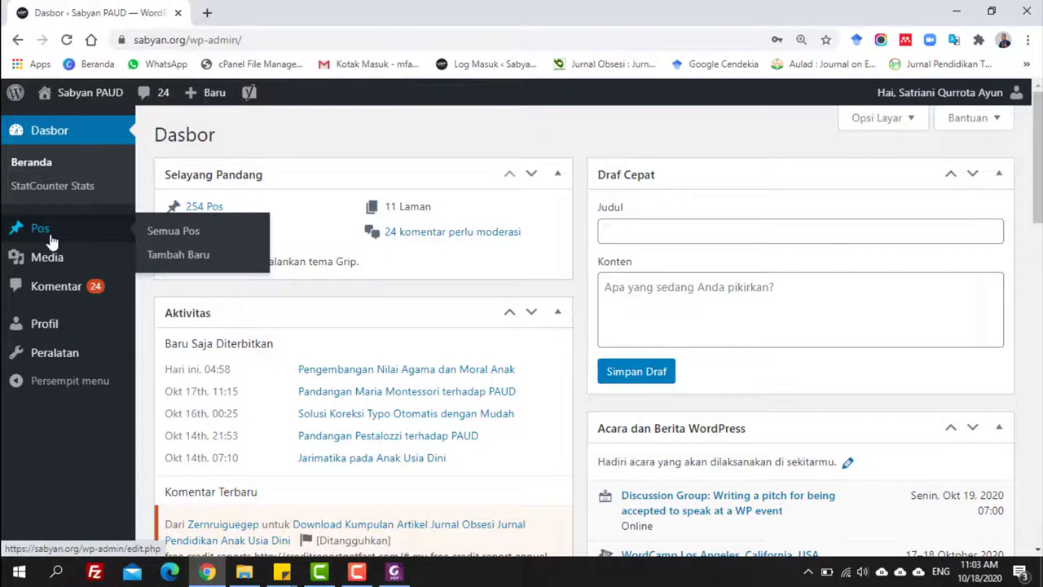
left_click(208, 257)
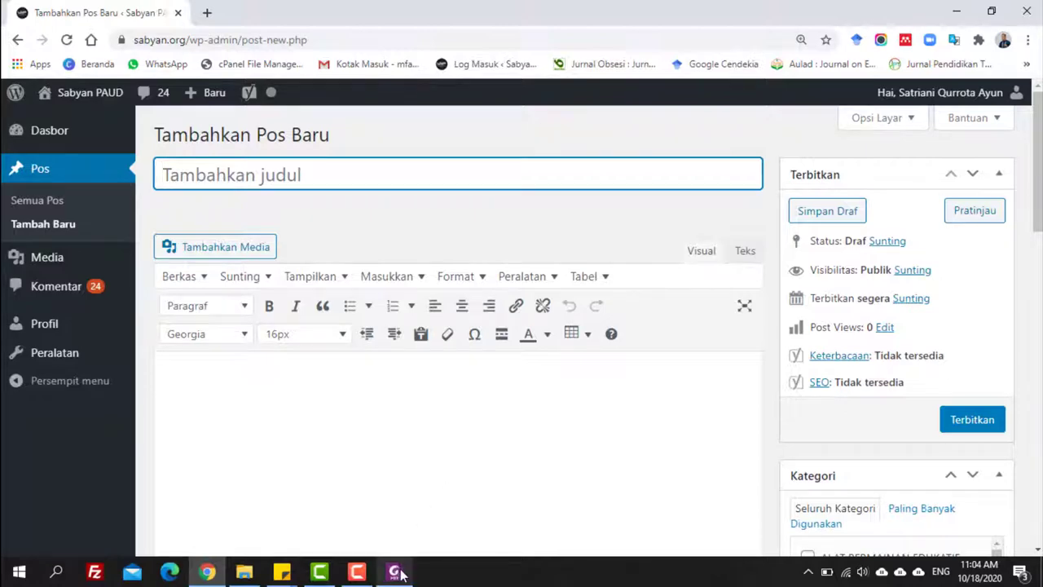
Step: Switch to KONSEP DASAR PAUD.pdf in Foxit PhantomPDF and copy the section heading "Pandangan Froebel"
left_click(399, 497)
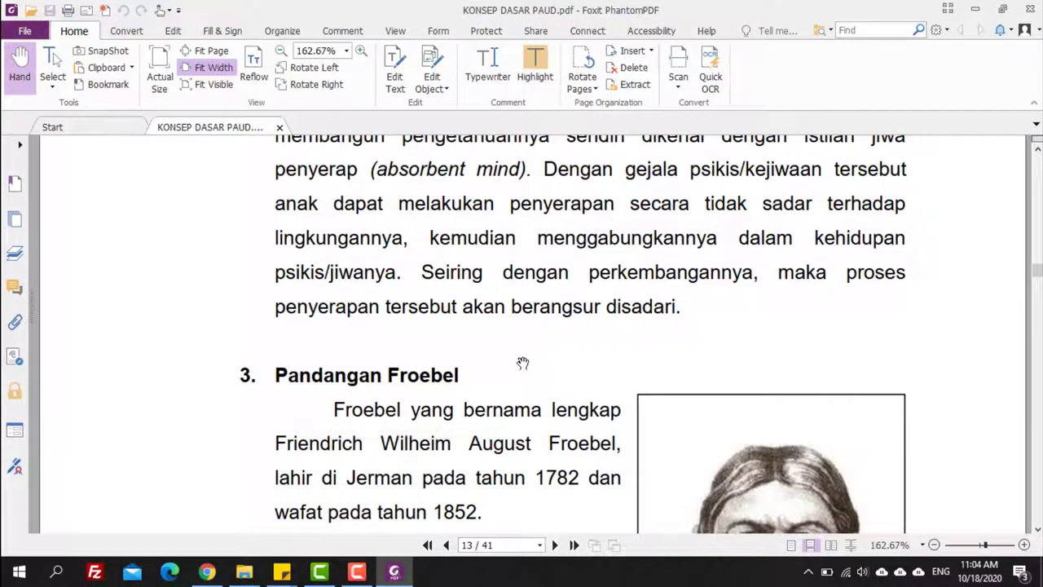
scroll(522, 363, "down", 1)
scroll(414, 352, "down", 2)
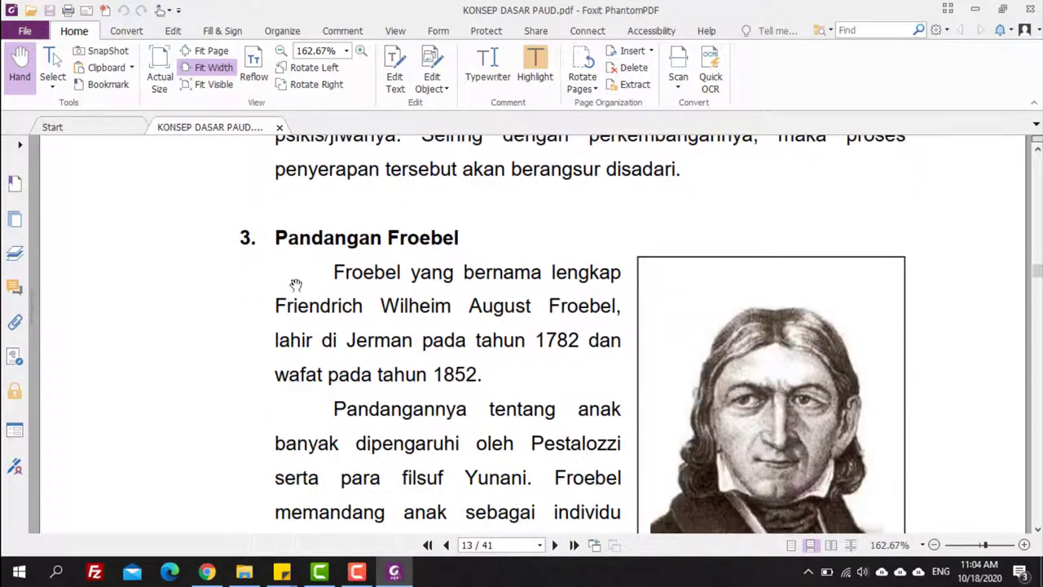
left_click_drag(278, 238, 466, 238)
right_click(446, 237)
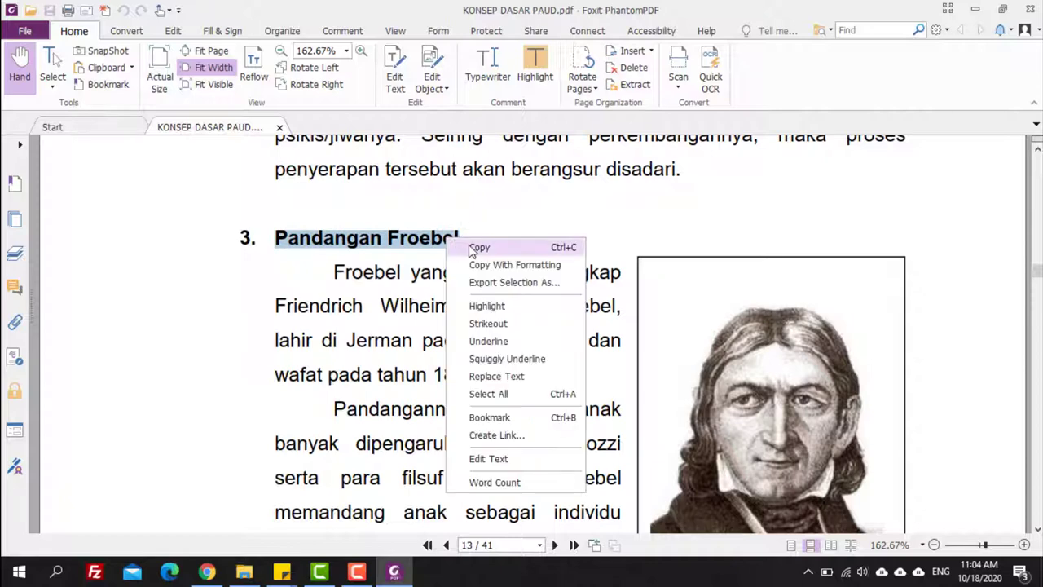
left_click(473, 249)
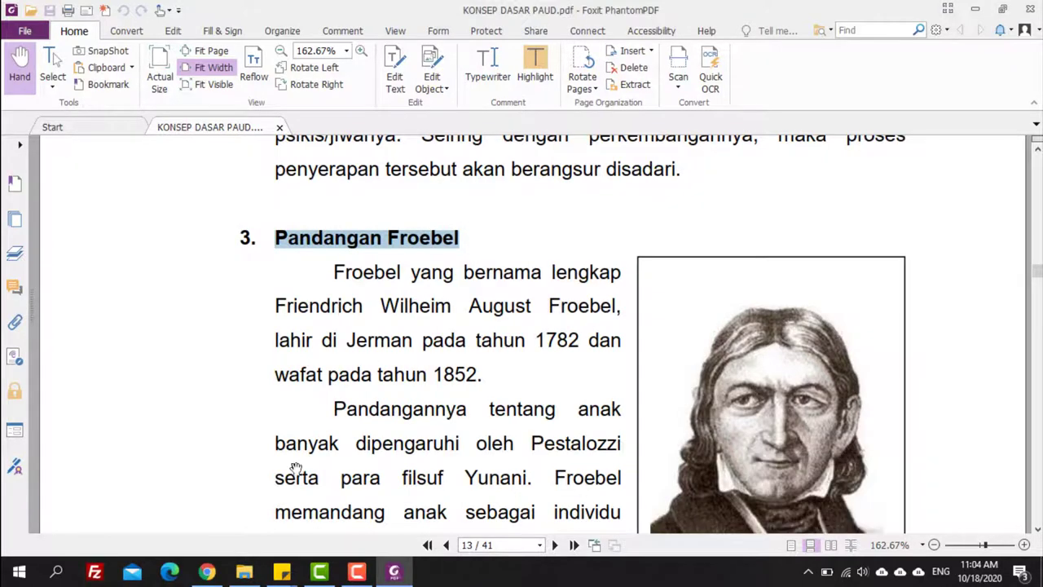
Step: Back in the browser, paste the copied heading as the post title and extend it to "Pandangan Froebel mengenai pendidikan anak usia dini"
left_click(207, 572)
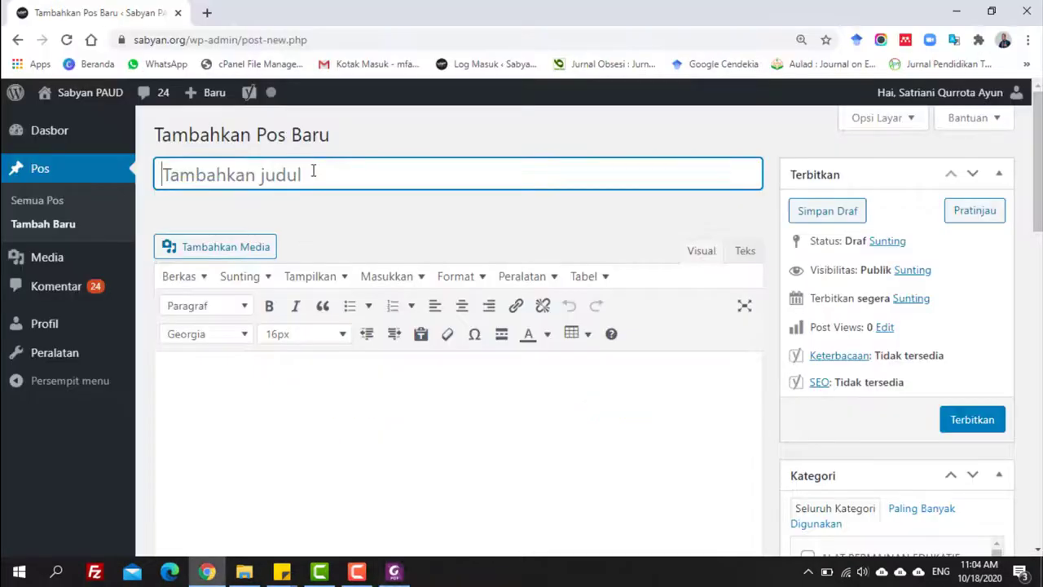
key("ctrl+v")
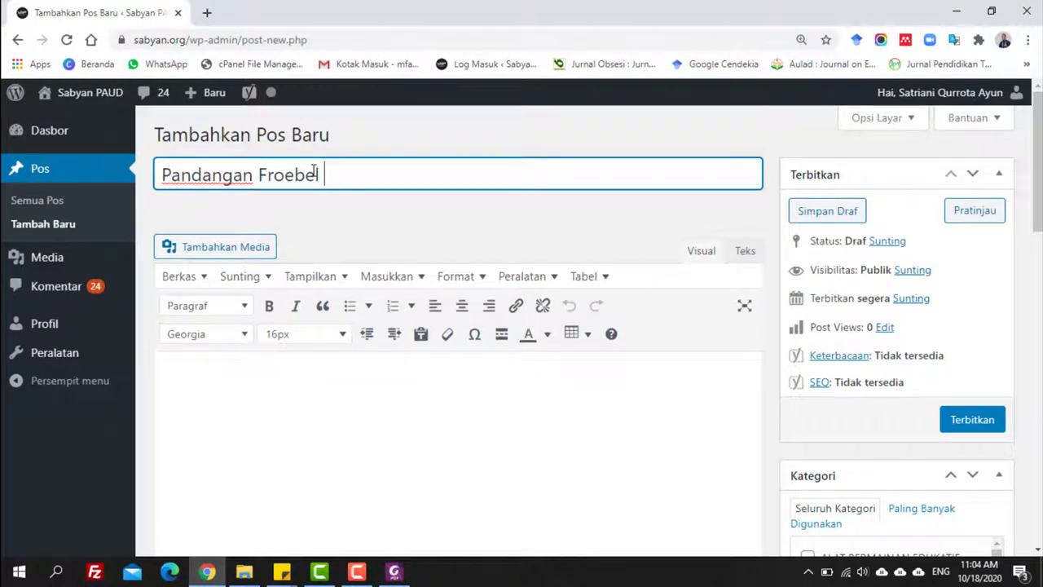
type("mengenai ")
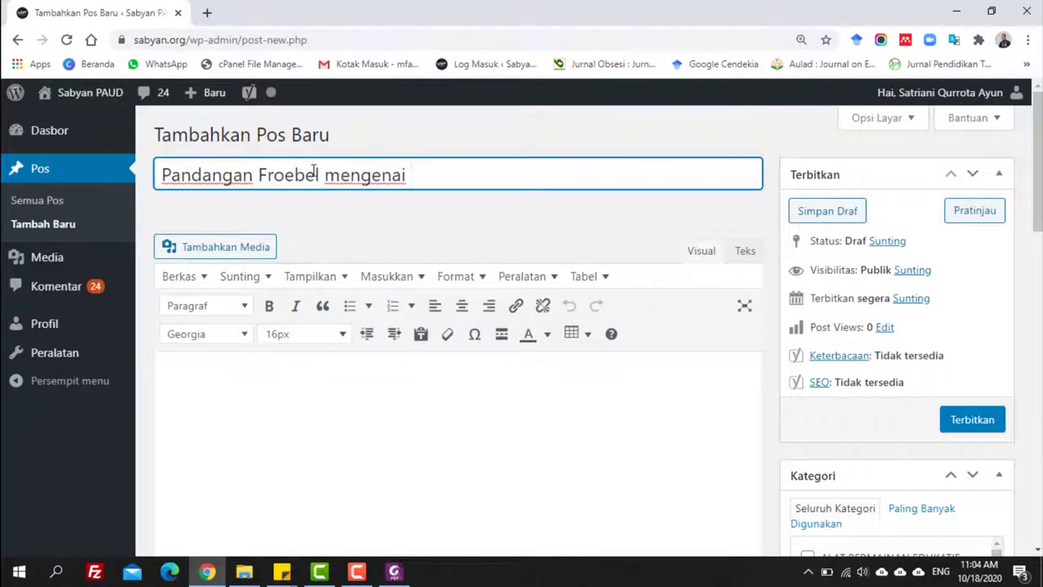
type("anak usia dini")
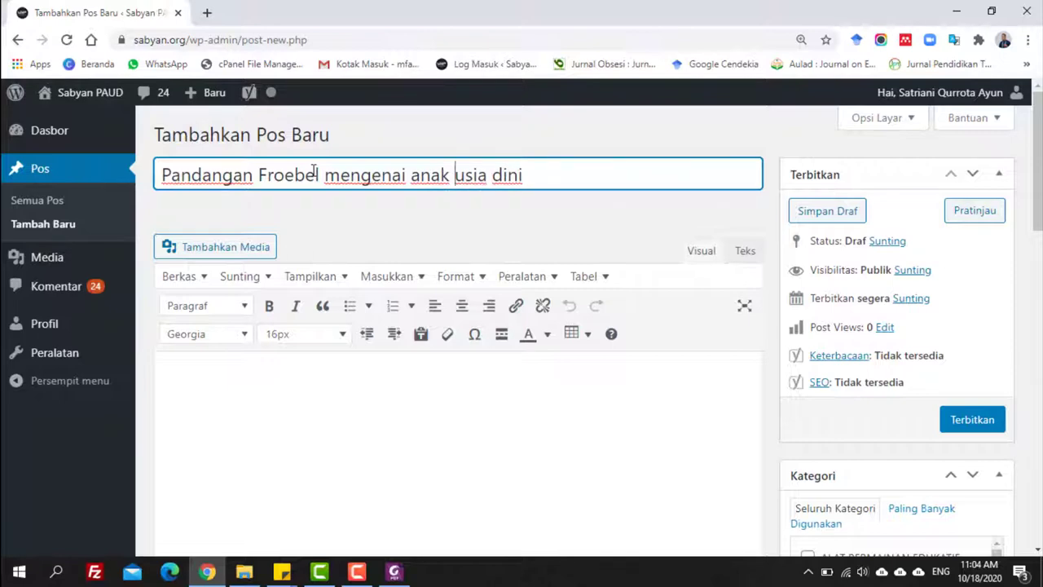
type("pendidikan")
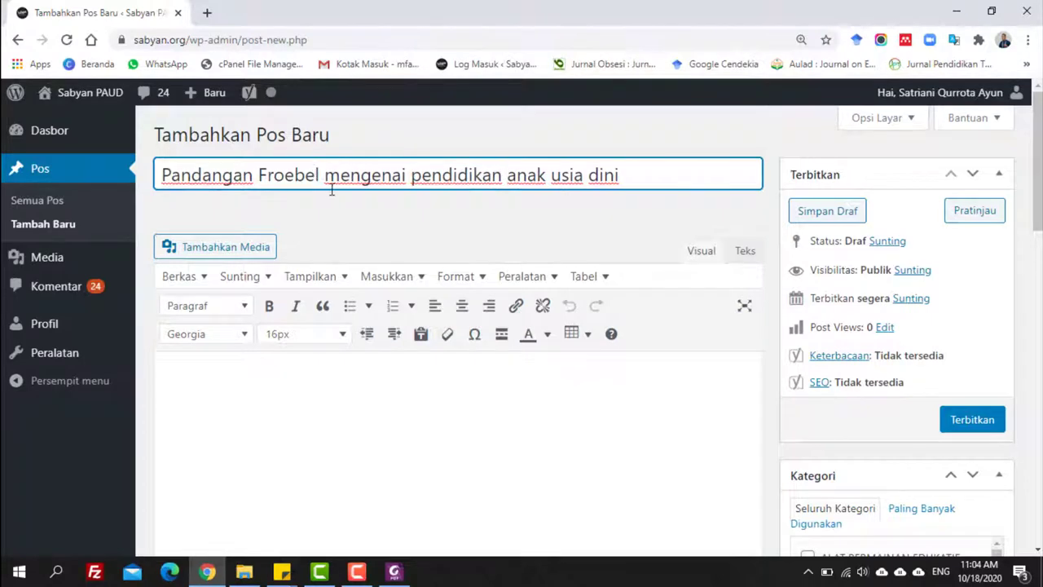
Step: Capitalize the remaining title words so it reads "Pandangan Froebel Mengenai Pendidikan Anak Usia Dini"
left_click(337, 178)
key("BackSpace")
type("M")
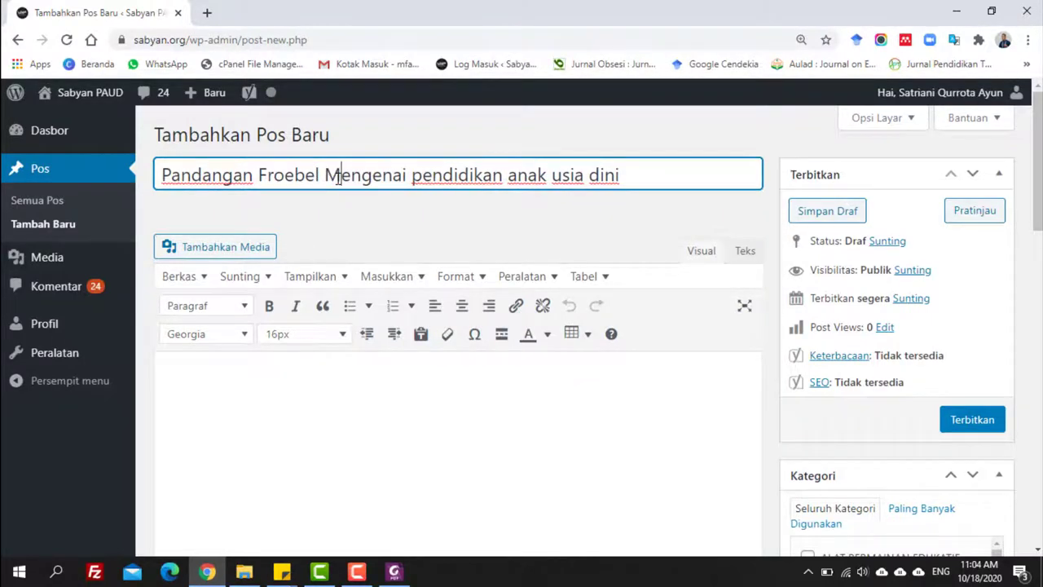
left_click(423, 180)
key("BackSpace")
type("P")
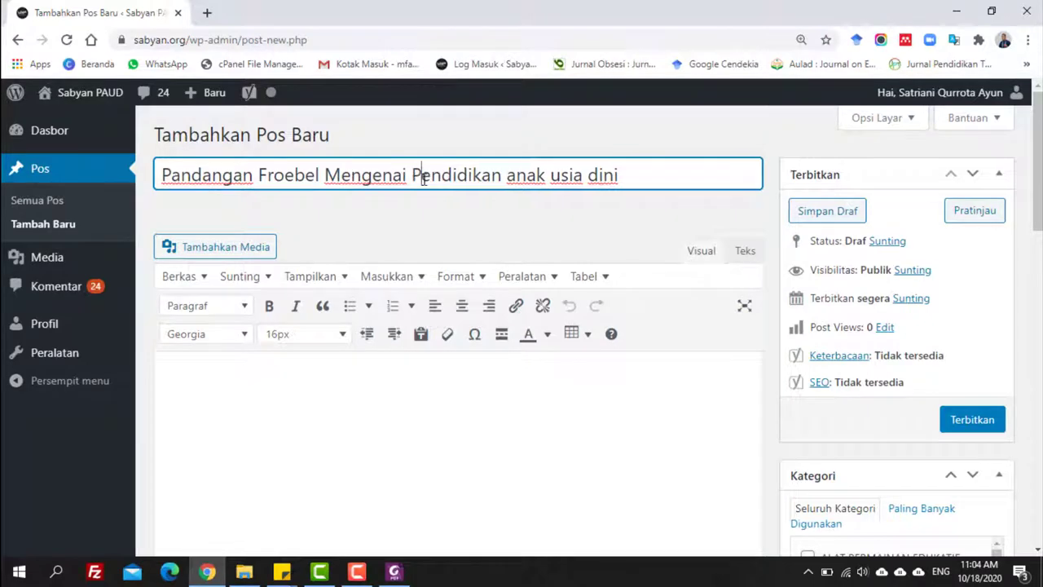
left_click(511, 177)
key("BackSpace")
type("A")
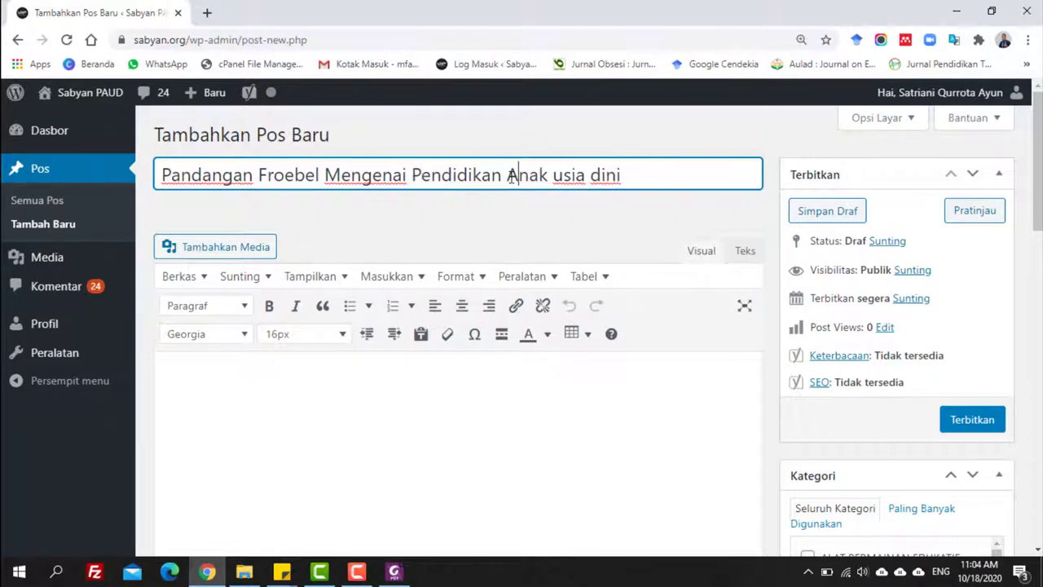
left_click(568, 178)
key("BackSpace")
type("U")
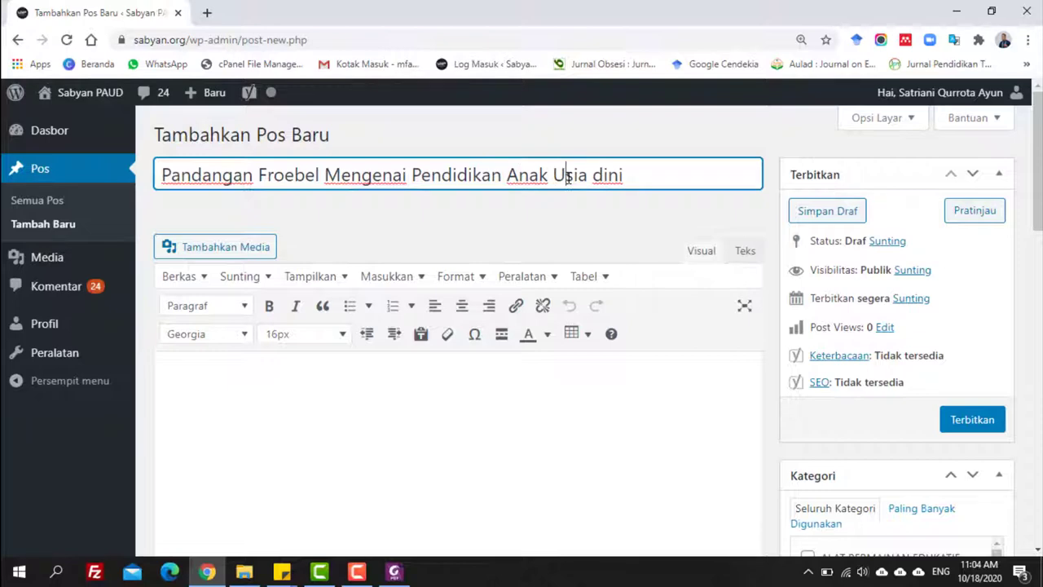
key("Delete")
type("D")
left_click(356, 217)
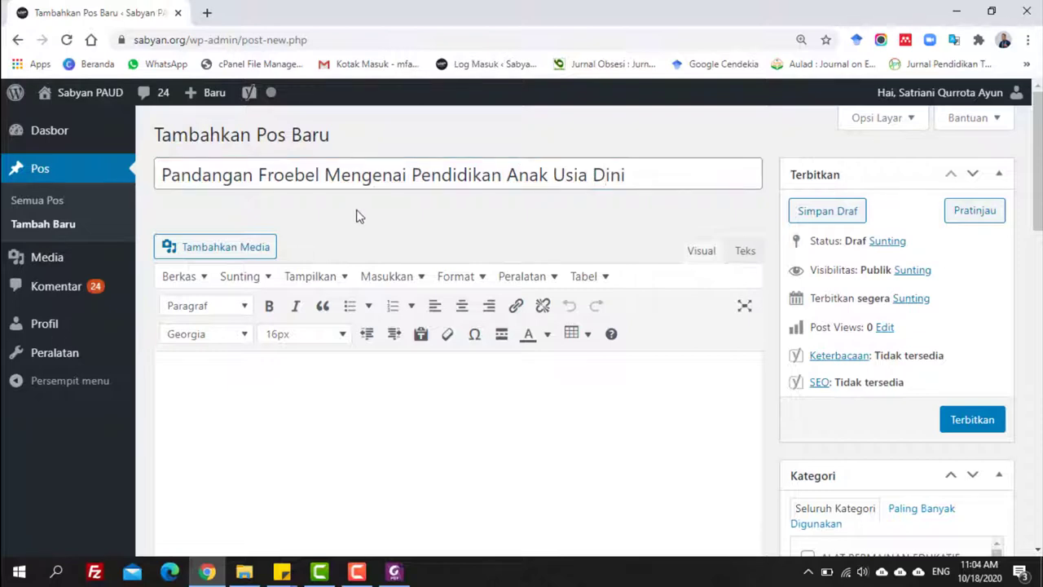
Step: Copy the Froebel section's text from the PDF, from "Froebel yang bernama lengkap" through "belajar melalui bermain", and paste it into the browser's post body
left_click(405, 573)
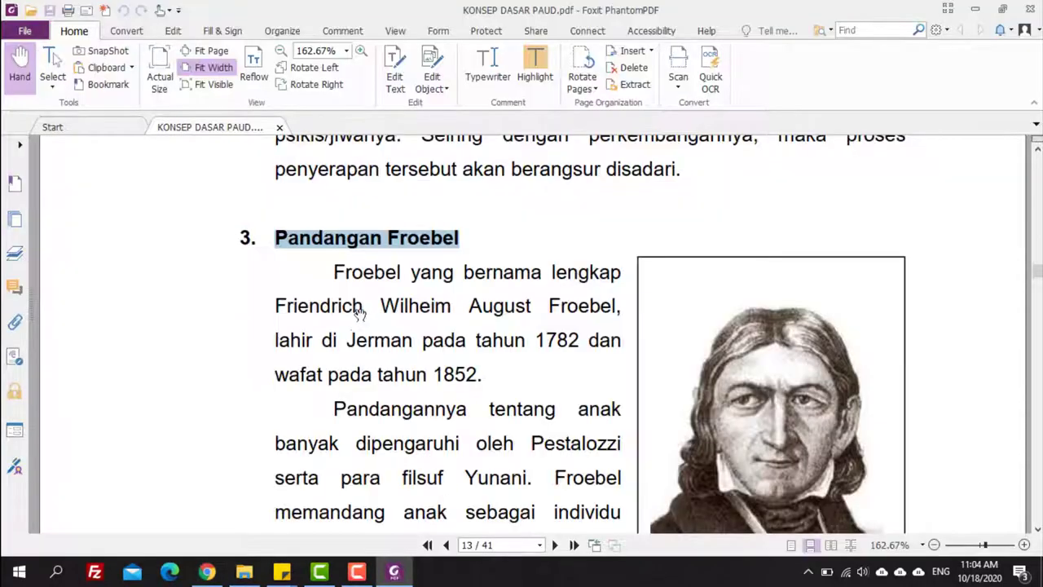
left_click_drag(334, 274, 569, 218)
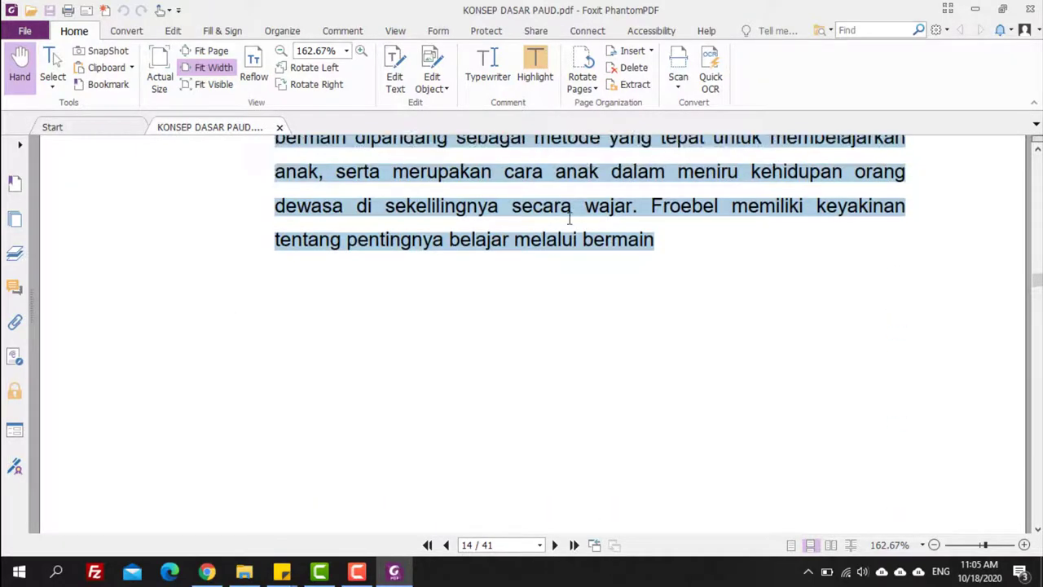
right_click(637, 238)
left_click(670, 247)
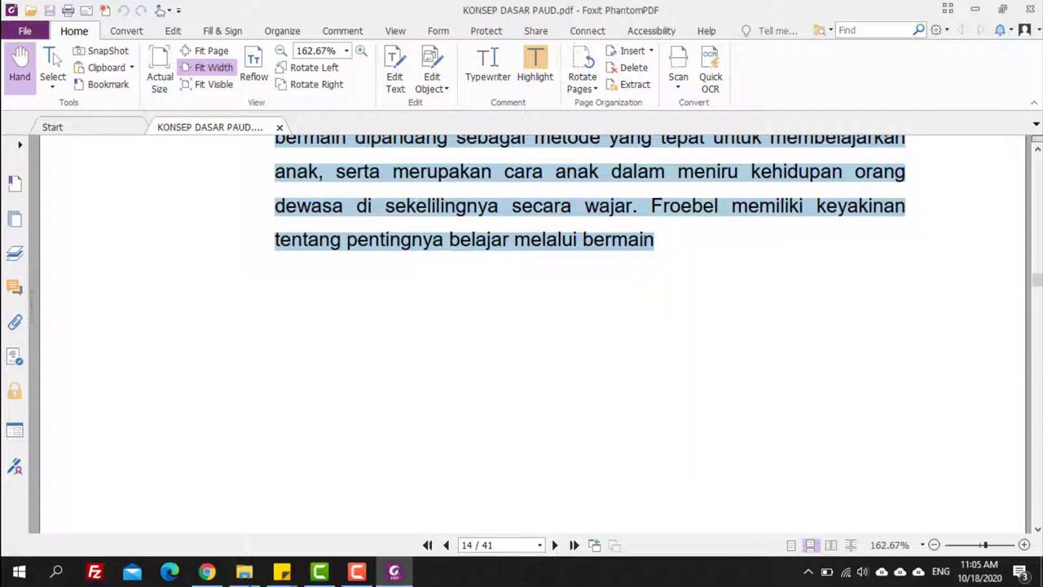
left_click(206, 571)
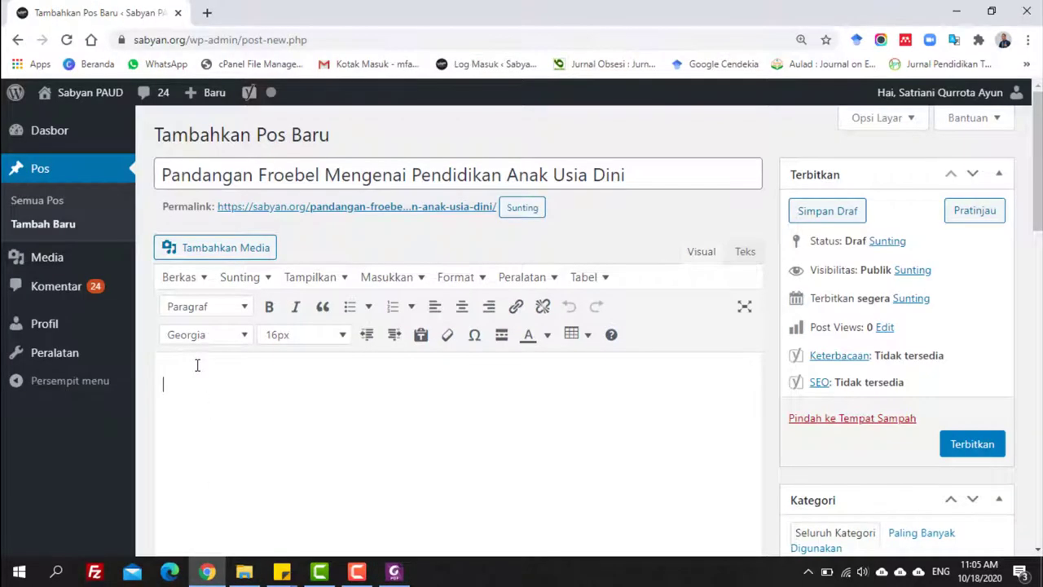
key("ctrl+v")
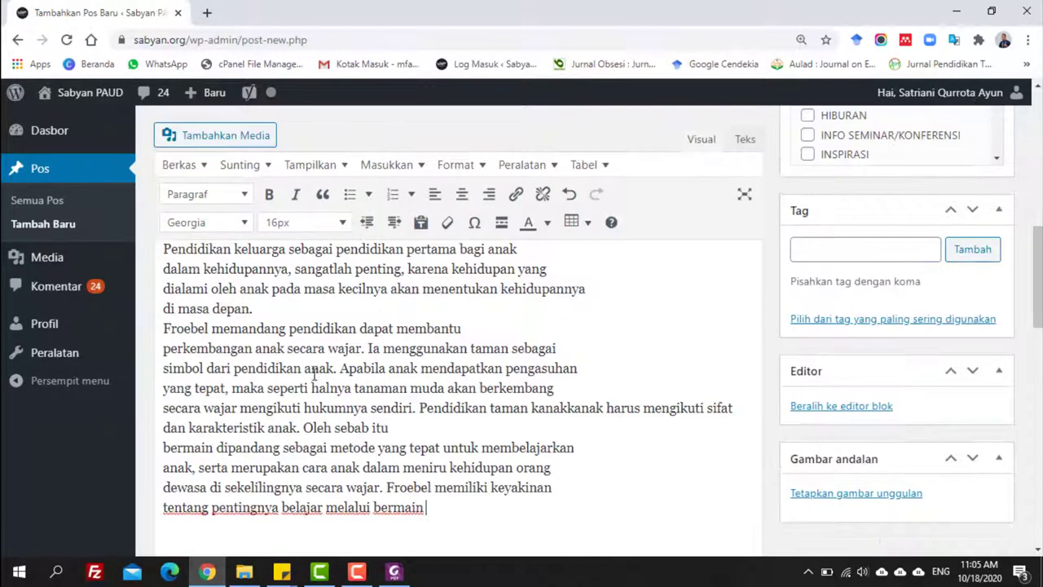
Step: Remove the line breaks after "bernama lengkap" and "1782 dan" in the body's opening lines to join the broken sentences
scroll(421, 355, "up", 15)
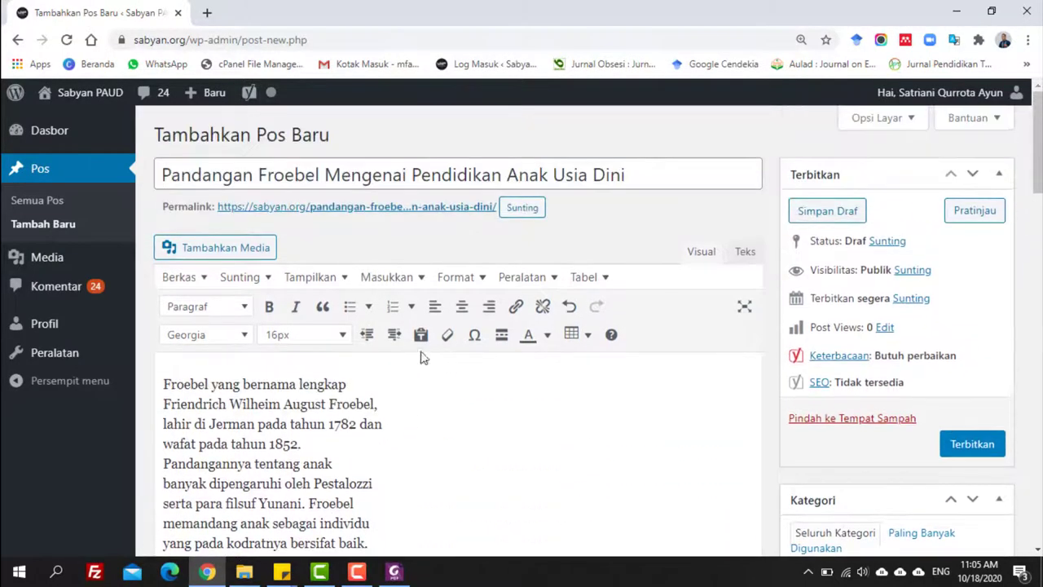
left_click(360, 384)
key("Delete")
left_click(412, 402)
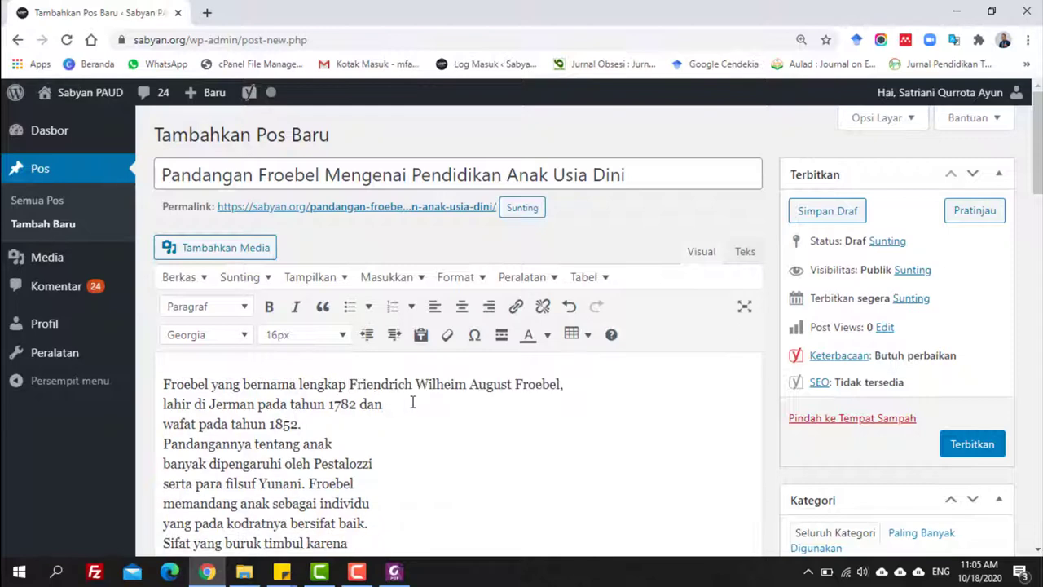
key("Delete")
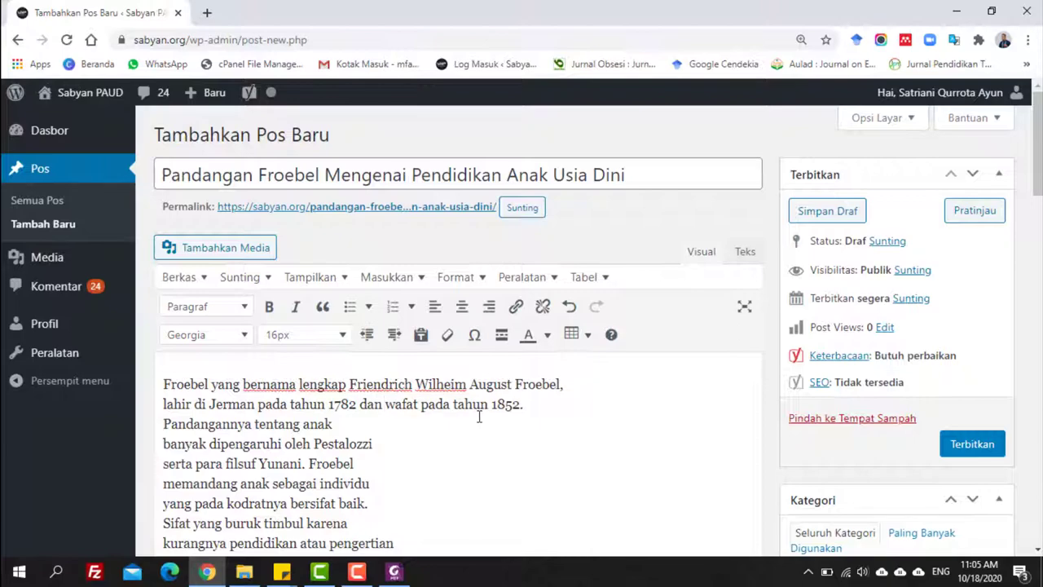
scroll(479, 416, "down", 6)
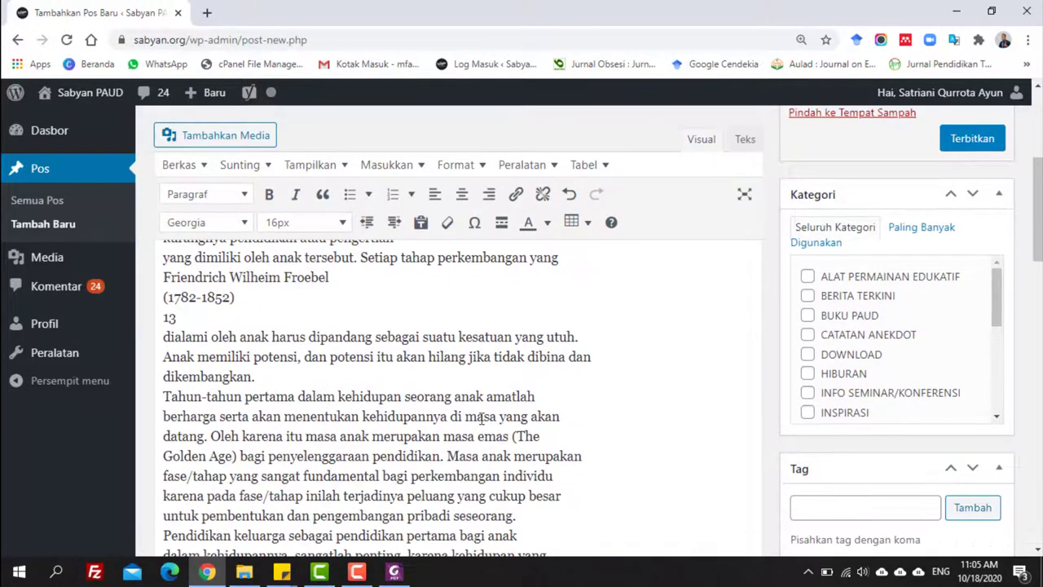
scroll(480, 418, "down", 3)
scroll(493, 414, "up", 10)
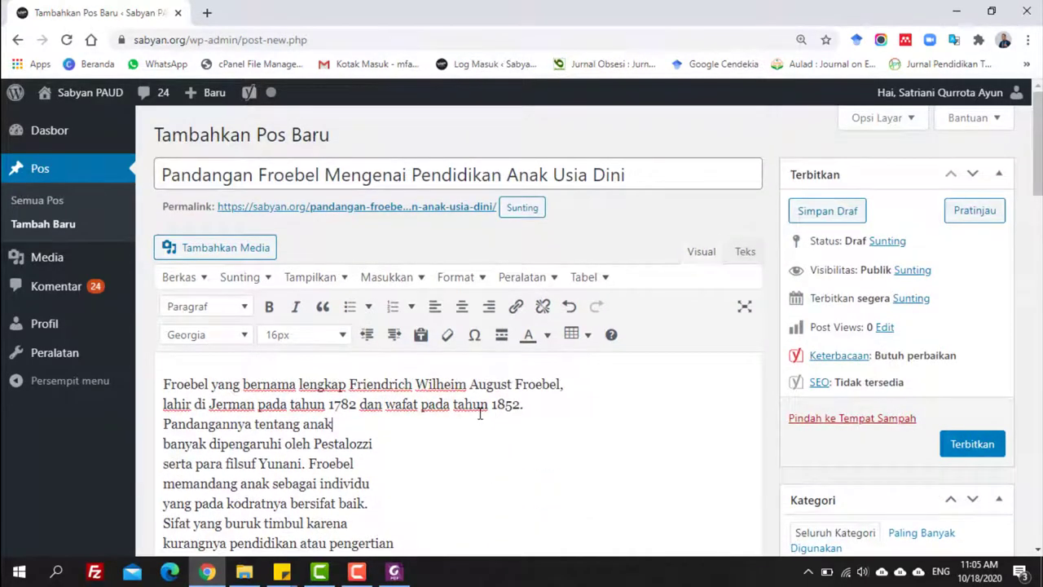
Step: Undo the line-break edits and the pasted text so that the post body is empty again
key("Return")
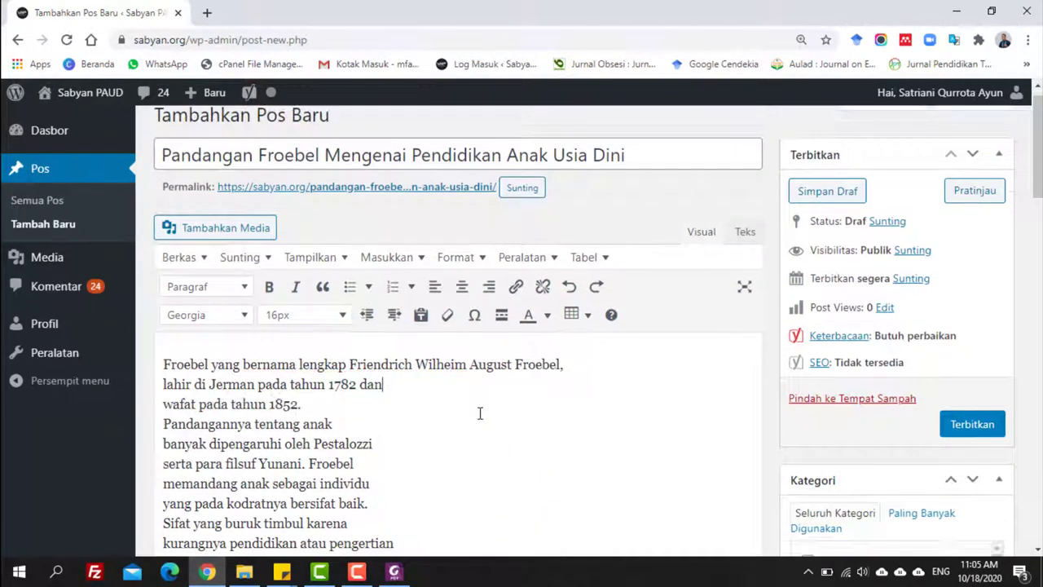
key("Return")
key("ctrl+z")
key("ctrl+z")
key("ctrl+z")
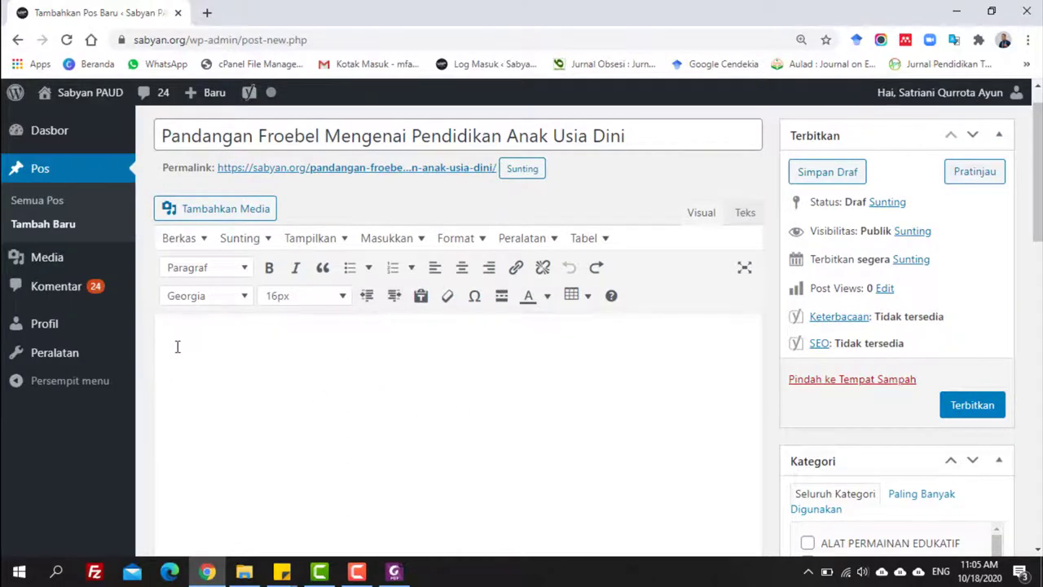
Step: Strip the line breaks from the copied text by passing it through a new browser tab's address bar, and paste the result into the post body
left_click(207, 12)
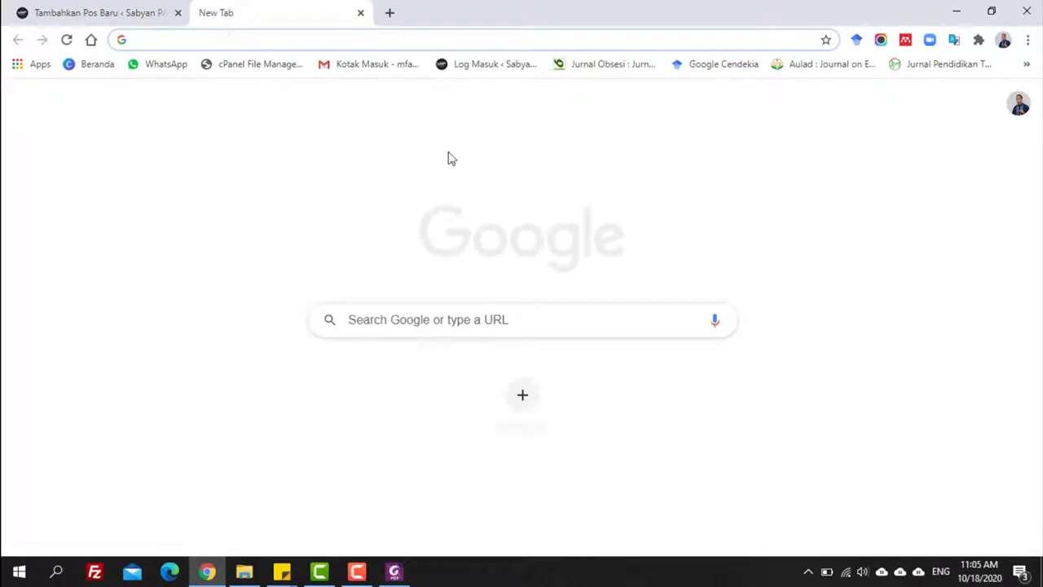
left_click(232, 36)
left_click(229, 36)
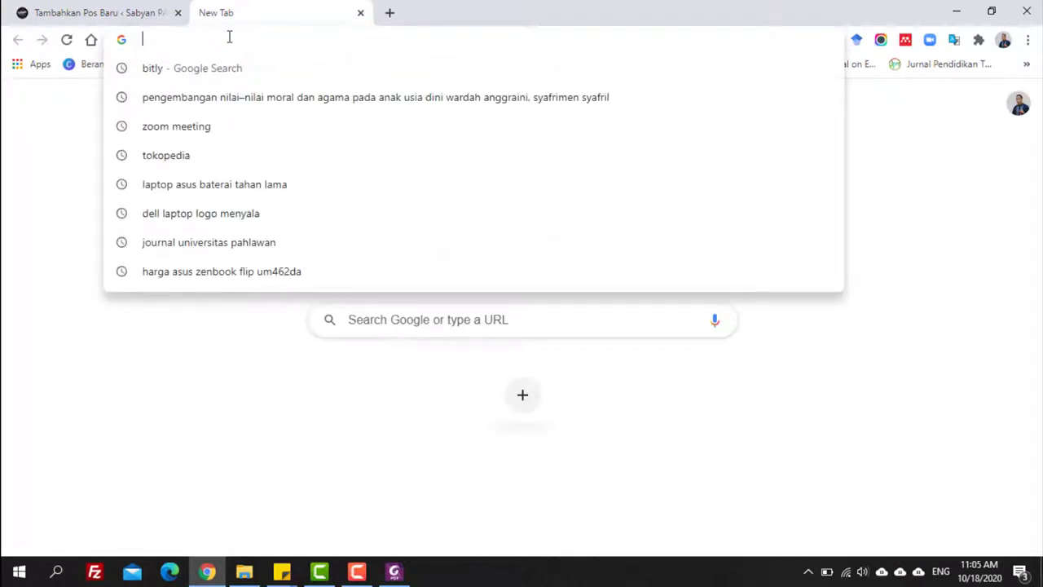
key("ctrl+v")
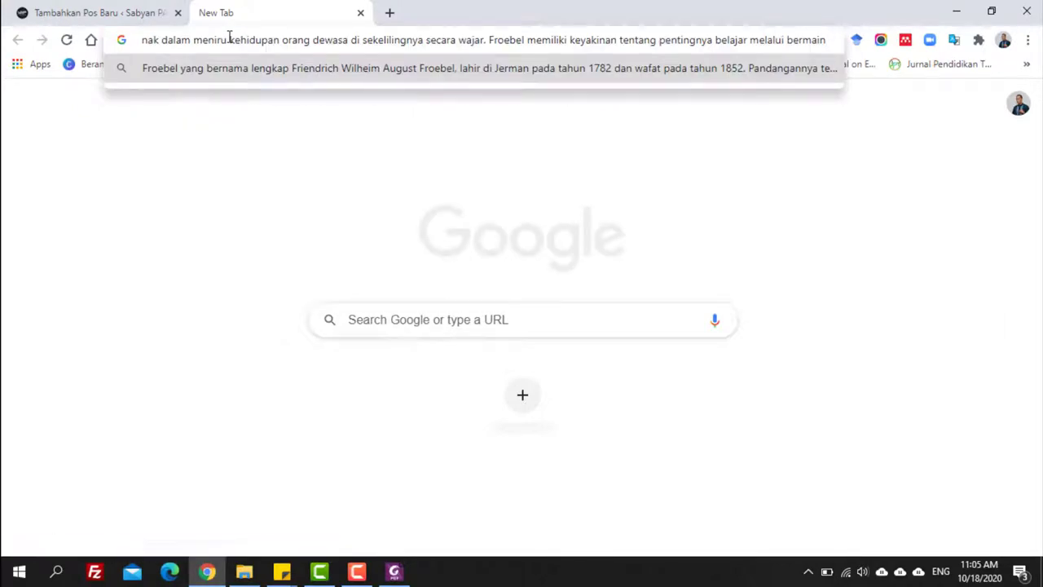
key("ctrl+a")
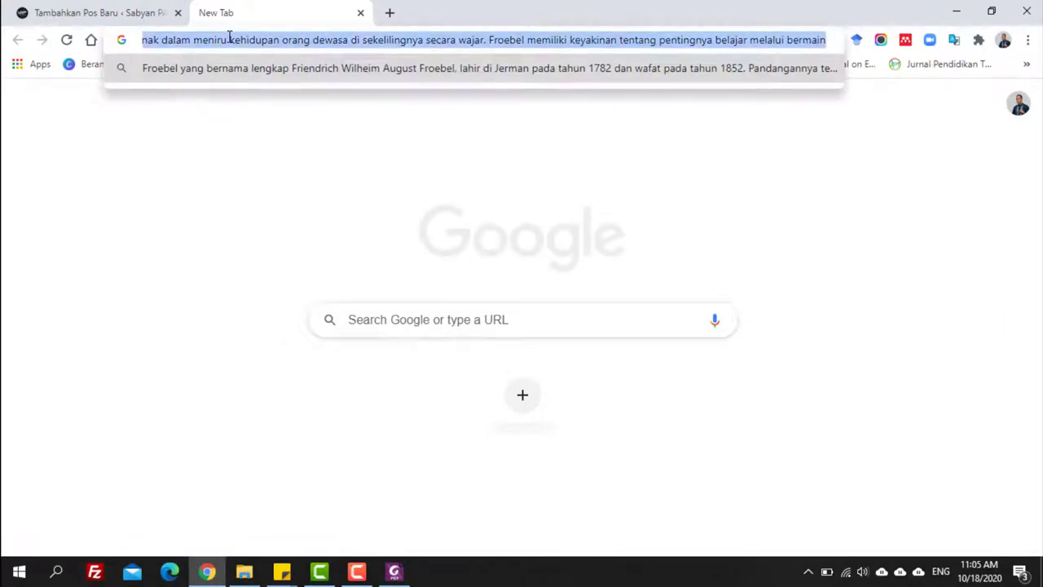
left_click(106, 12)
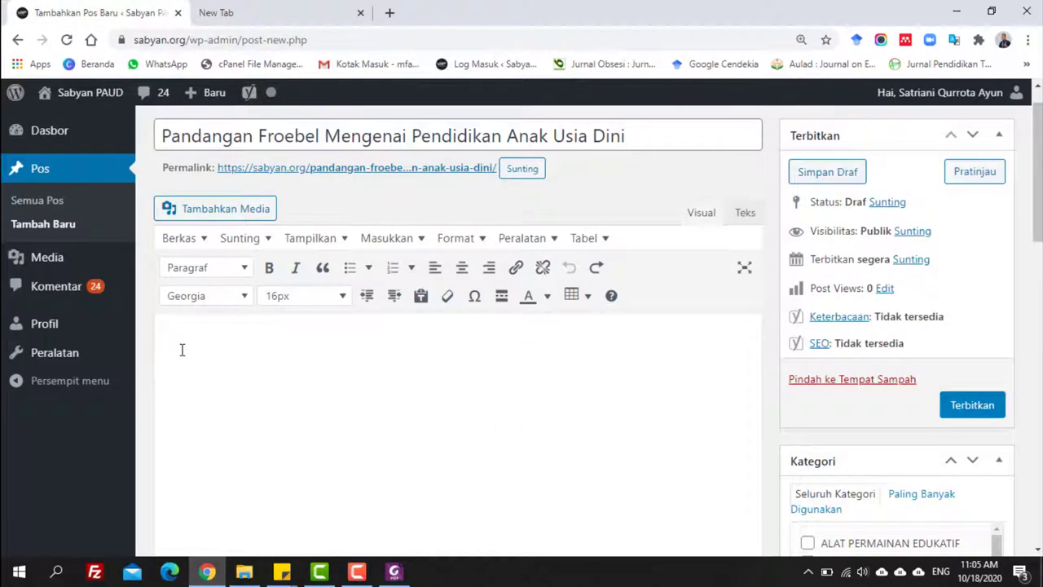
key("ctrl+v")
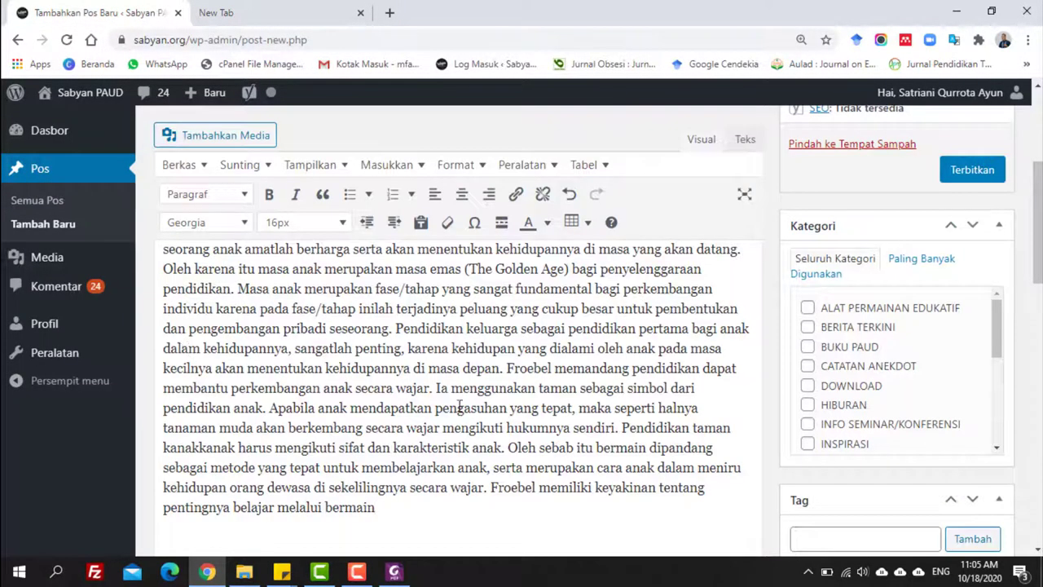
Step: Start new paragraphs in the post body before "Setiap tahap perkembangan" and before "Oleh karena itu masa anak"
scroll(491, 402, "up", 10)
scroll(303, 464, "down", 3)
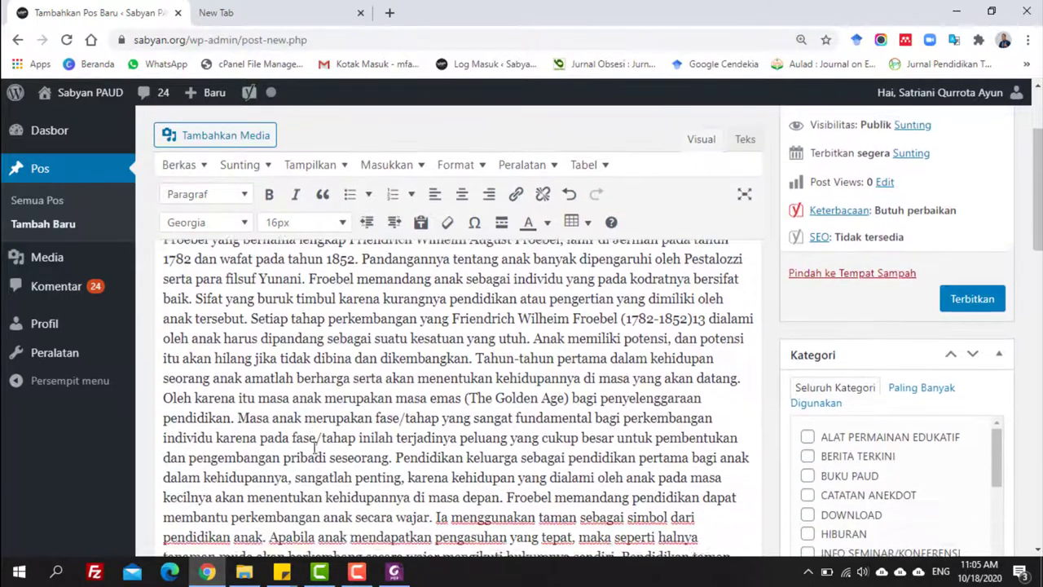
scroll(420, 407, "up", 2)
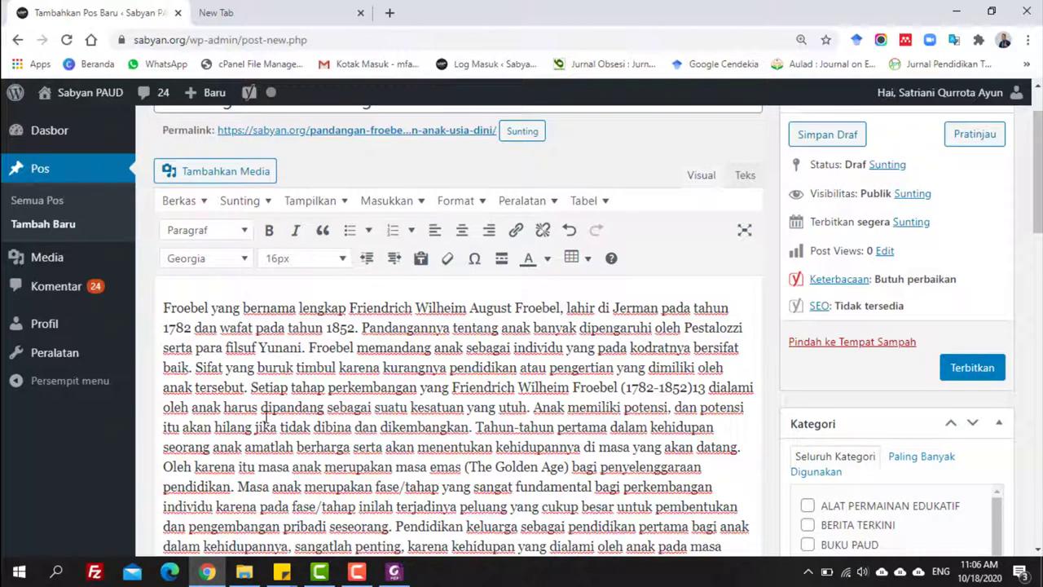
key("Return")
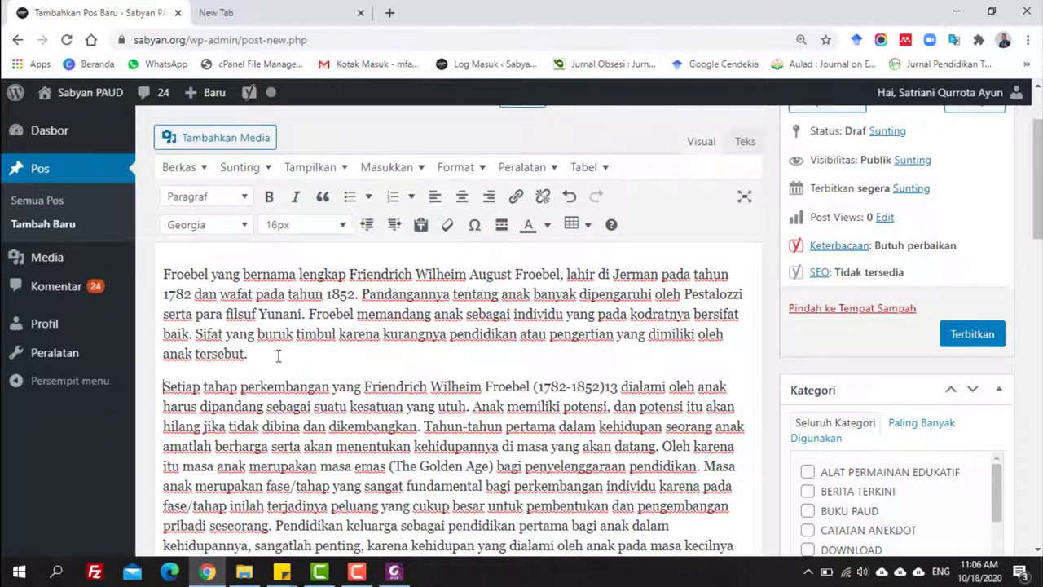
scroll(278, 356, "down", 1)
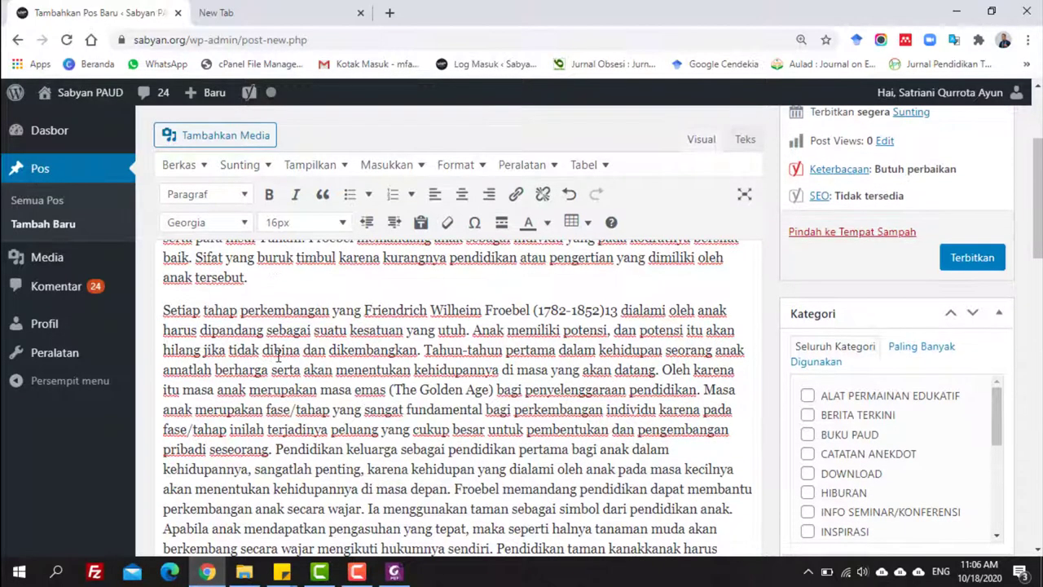
left_click(495, 393)
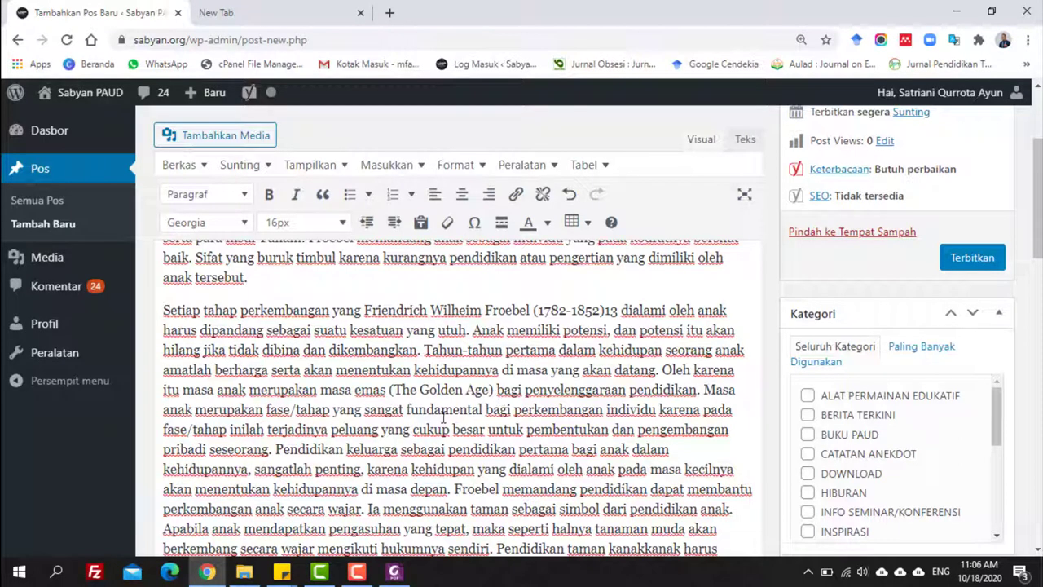
left_click(661, 369)
key("Return")
Step: Start new paragraphs in the post body before "Pendidikan keluarga sebagai" and before "Pendidikan taman kanakkanak"
scroll(546, 379, "down", 2)
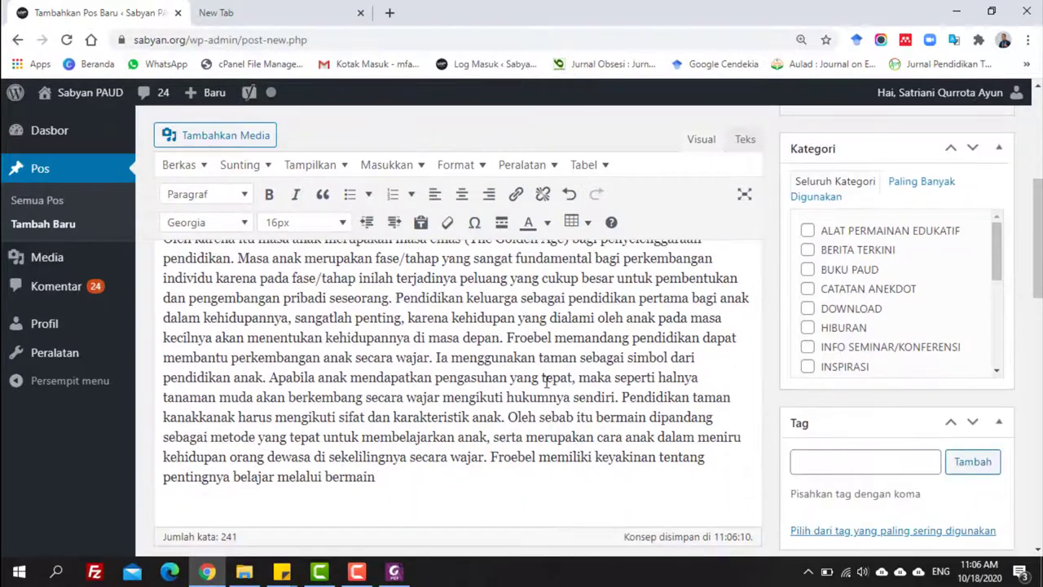
left_click(396, 299)
key("Return")
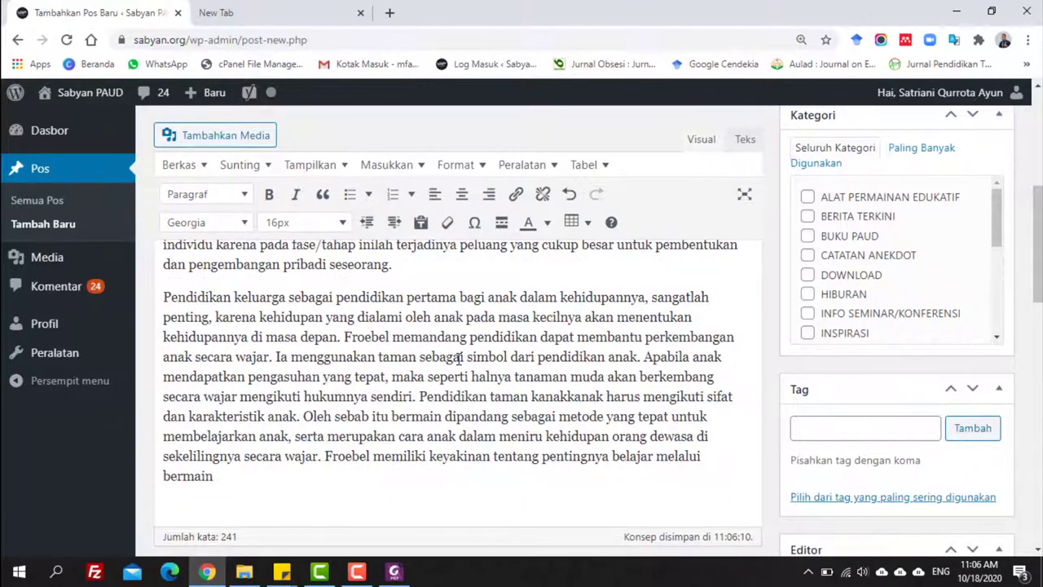
left_click(420, 397)
key("Return")
scroll(421, 399, "down", 1)
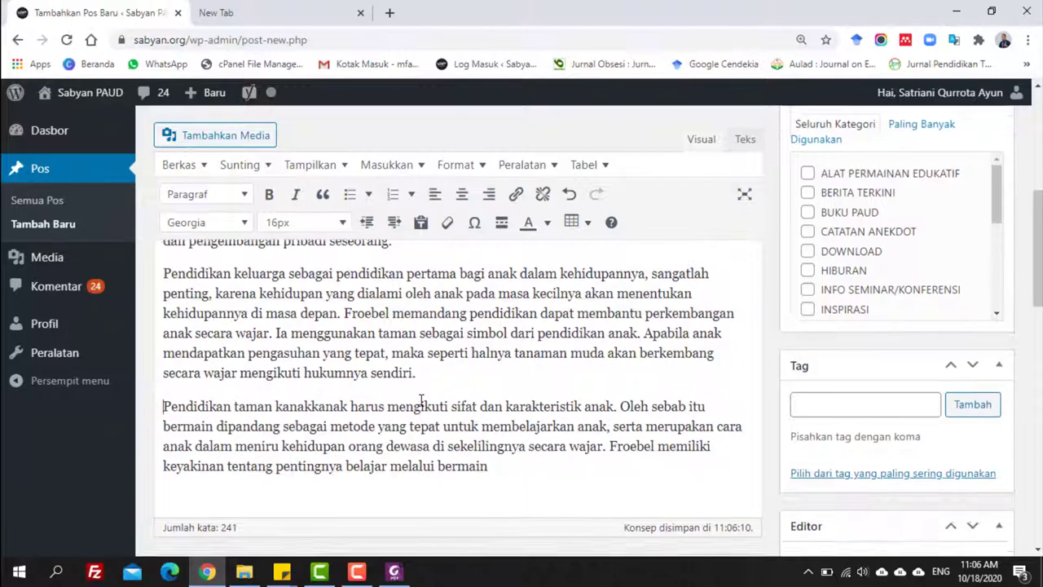
Step: Review the paragraphs of the post body from the opening sentence down to the Yoast SEO section
scroll(409, 326, "up", 1)
scroll(409, 326, "up", 4)
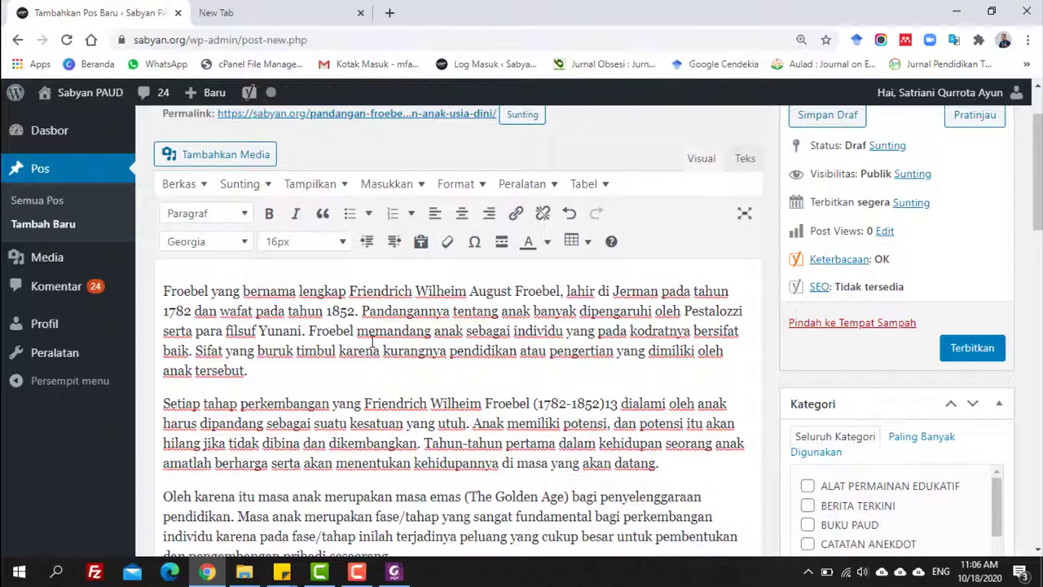
scroll(340, 359, "down", 3)
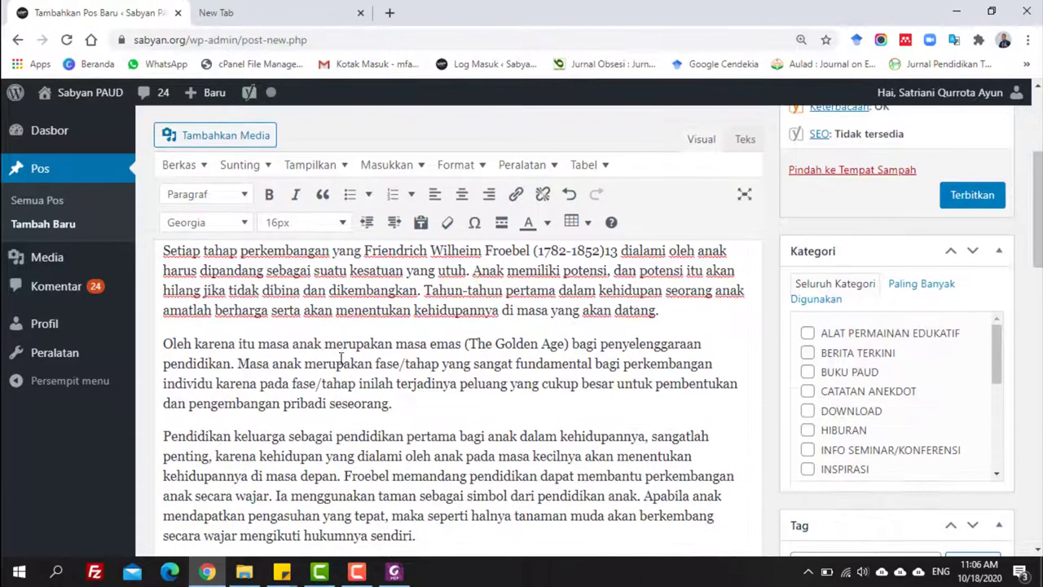
scroll(341, 358, "down", 3)
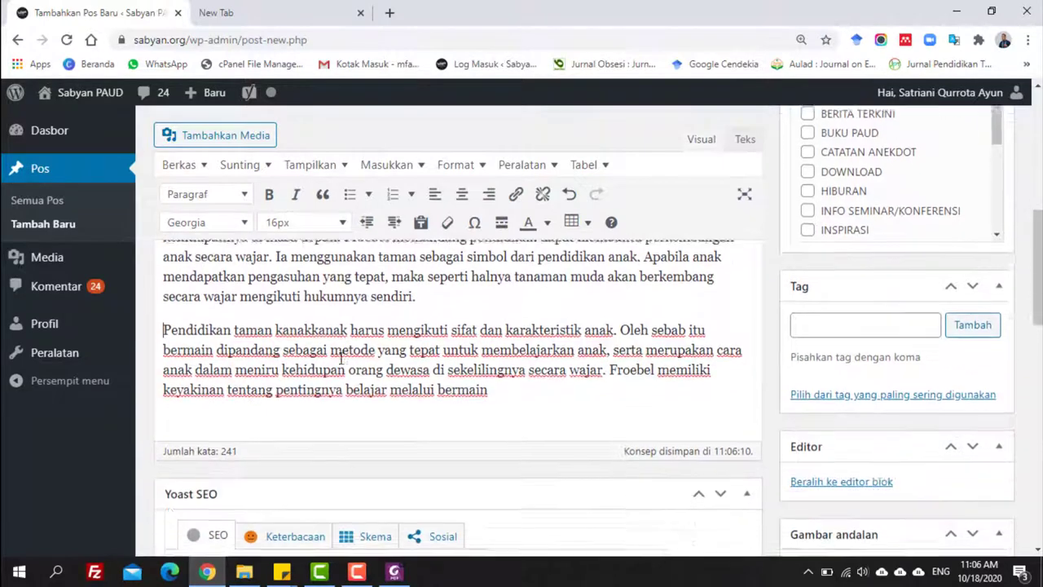
scroll(340, 358, "down", 1)
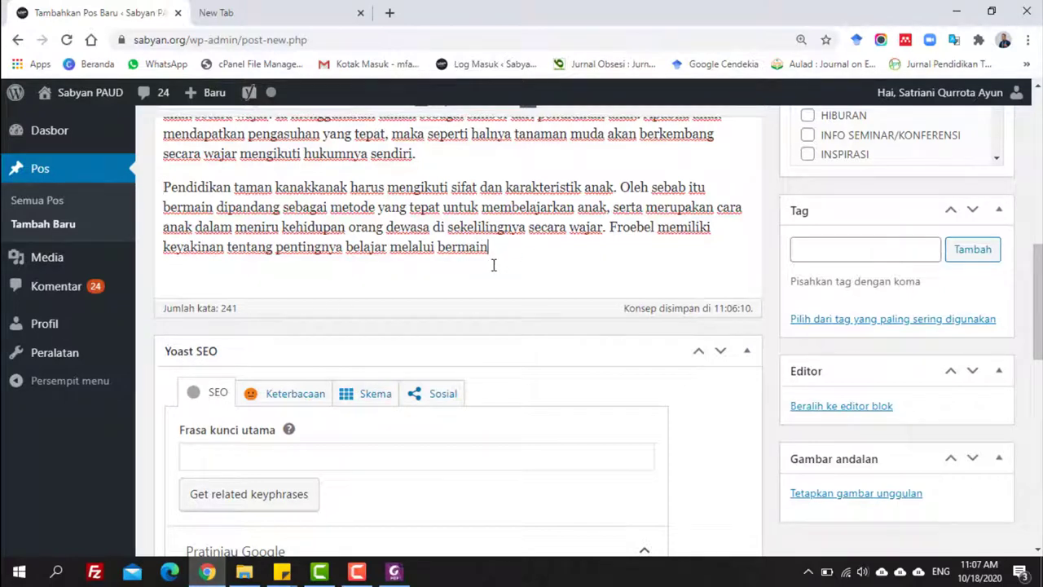
scroll(492, 265, "up", 5)
scroll(341, 352, "down", 3)
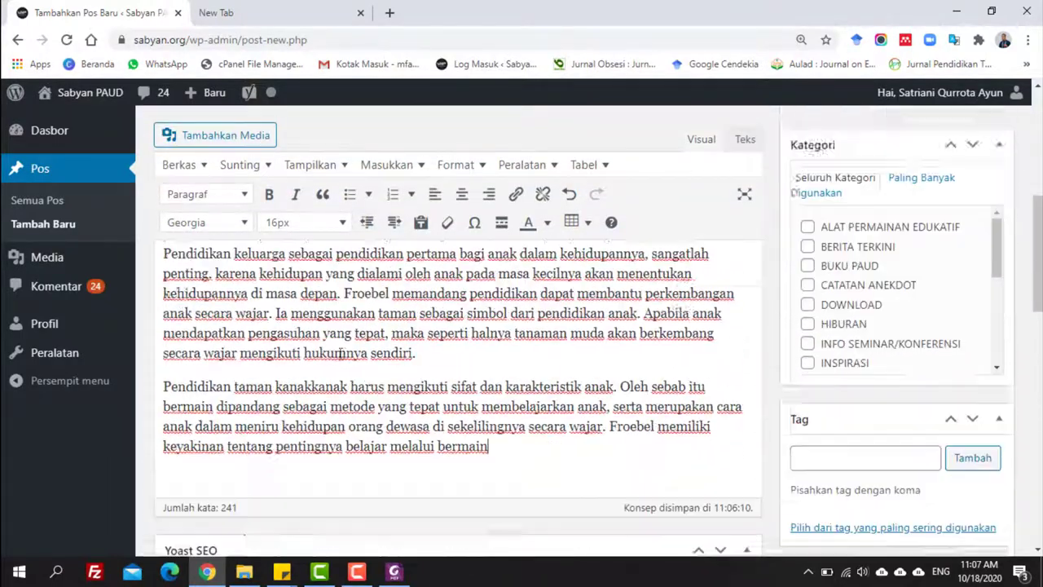
scroll(341, 352, "down", 3)
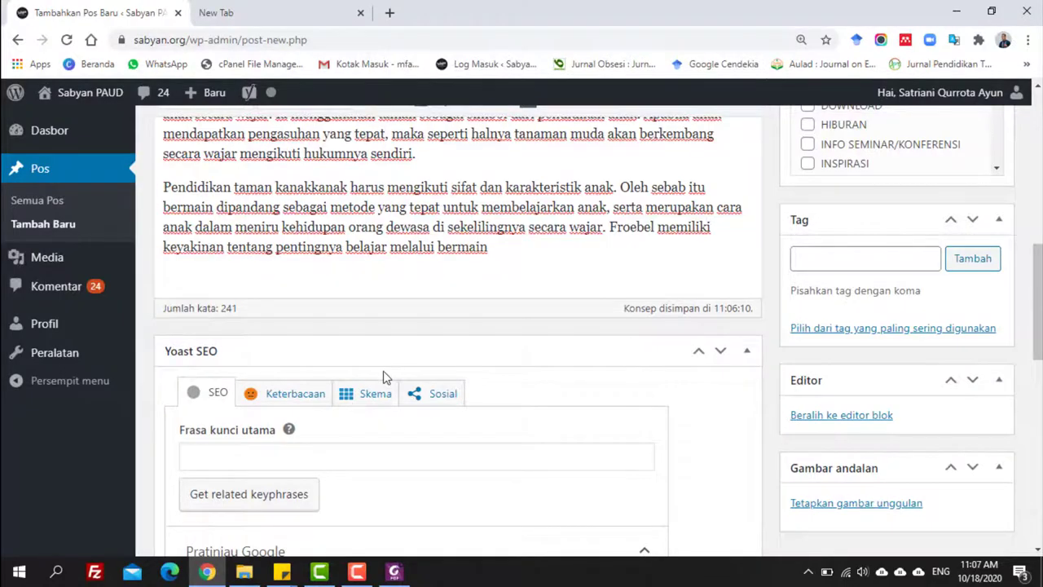
Step: Remove the word "Pendidikan" from the post title so it reads "Pandangan Froebel Mengenai Anak Usia Dini"
scroll(384, 375, "up", 6)
scroll(383, 371, "up", 1)
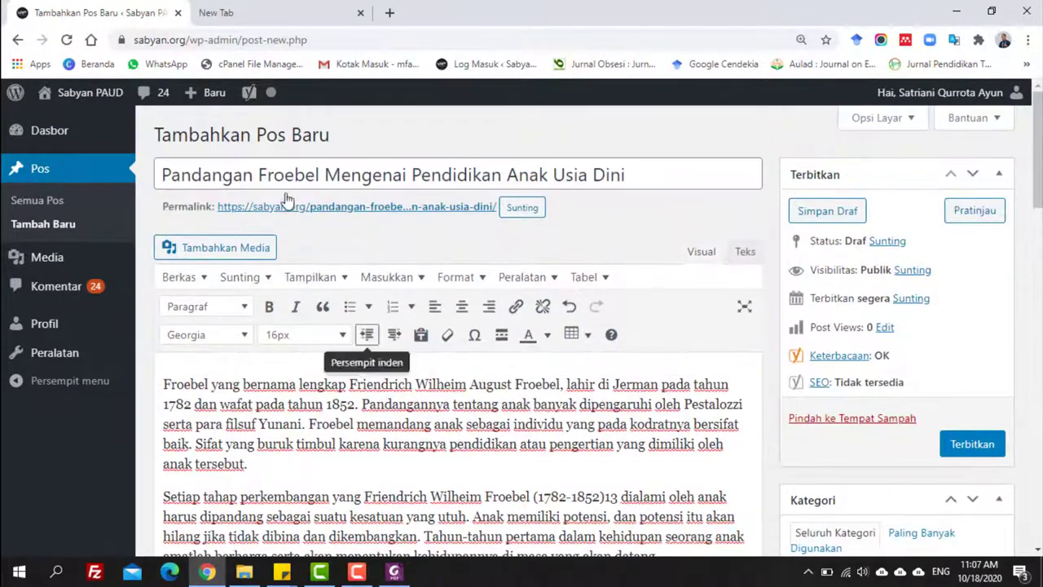
left_click_drag(162, 174, 503, 171)
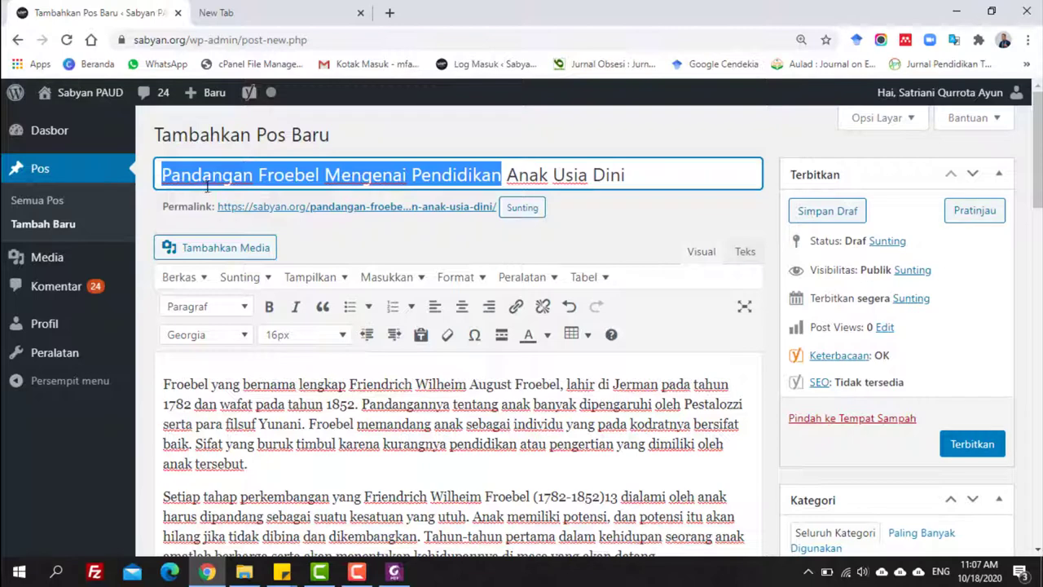
right_click(452, 177)
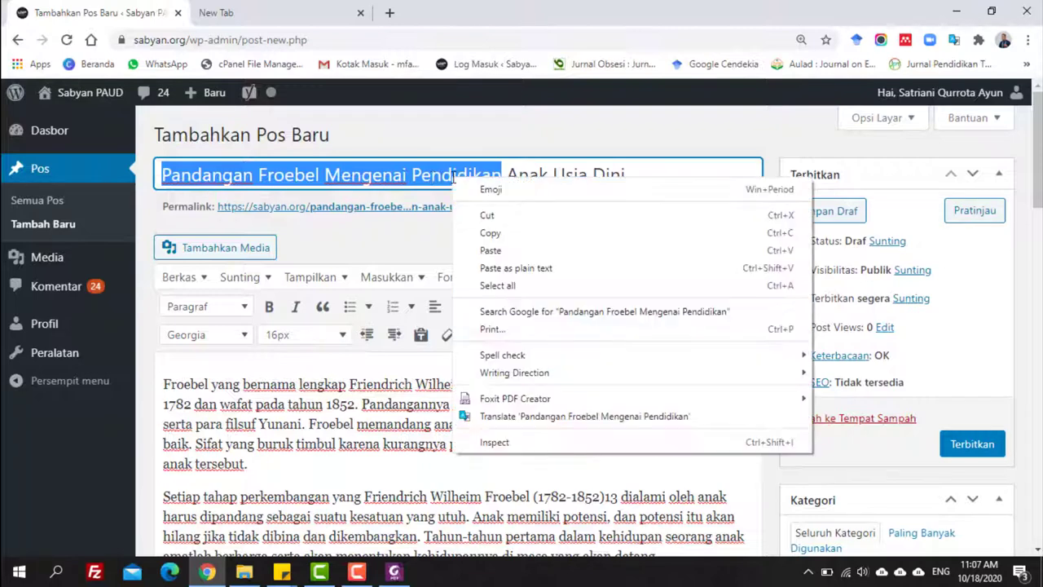
left_click(439, 176)
double_click(439, 176)
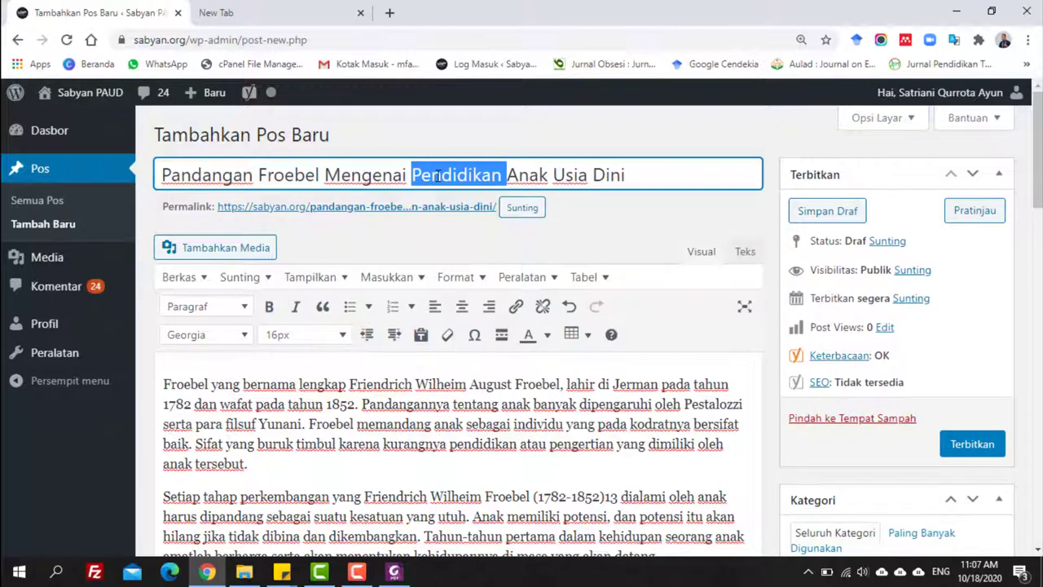
key("BackSpace")
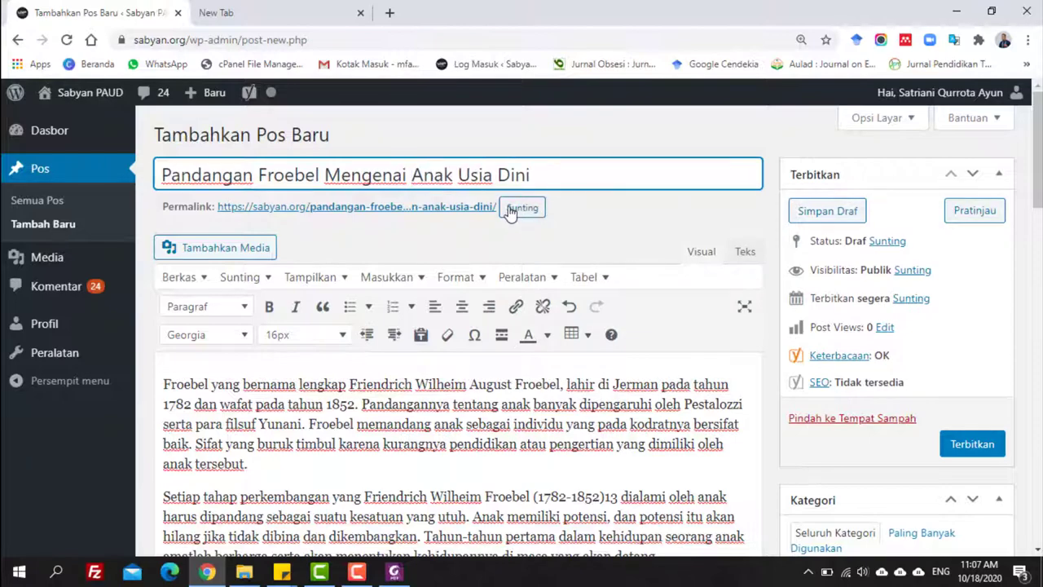
Step: Copy the full post title and paste it as the Yoast SEO main keyphrase (Frasa kunci utama)
triple_click(500, 179)
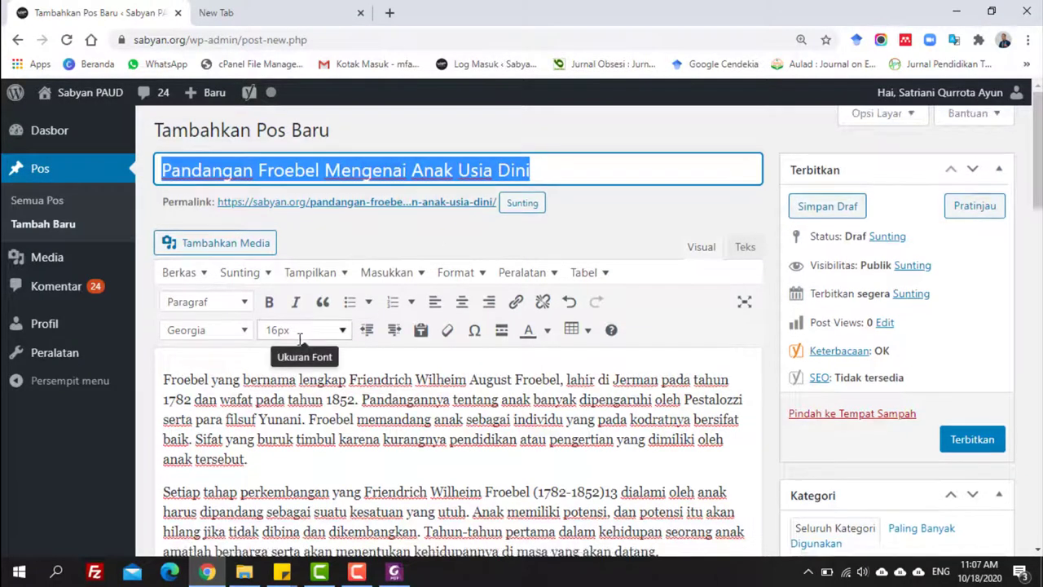
scroll(298, 344, "down", 10)
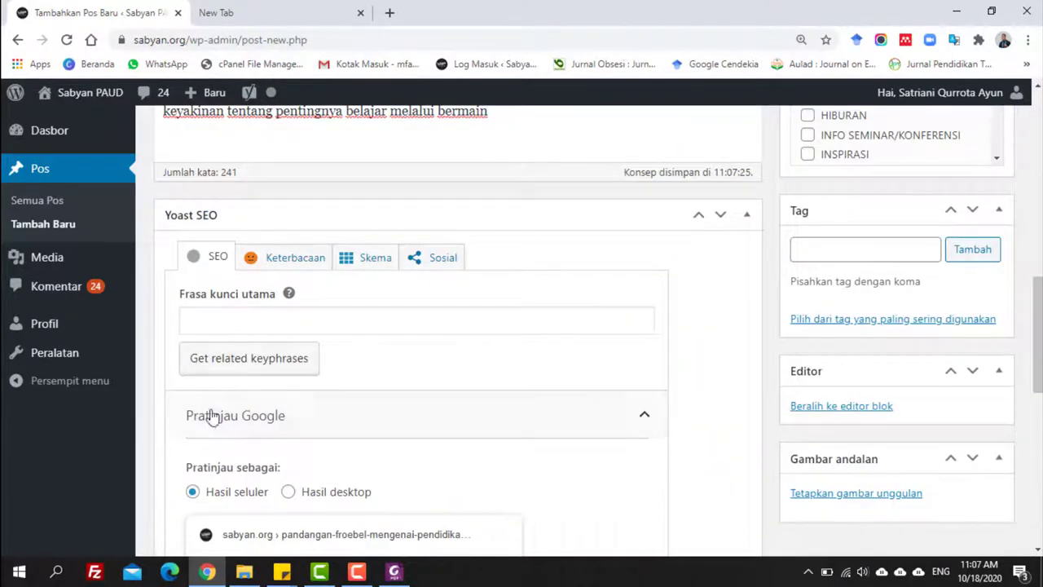
left_click(228, 319)
key("ctrl+v")
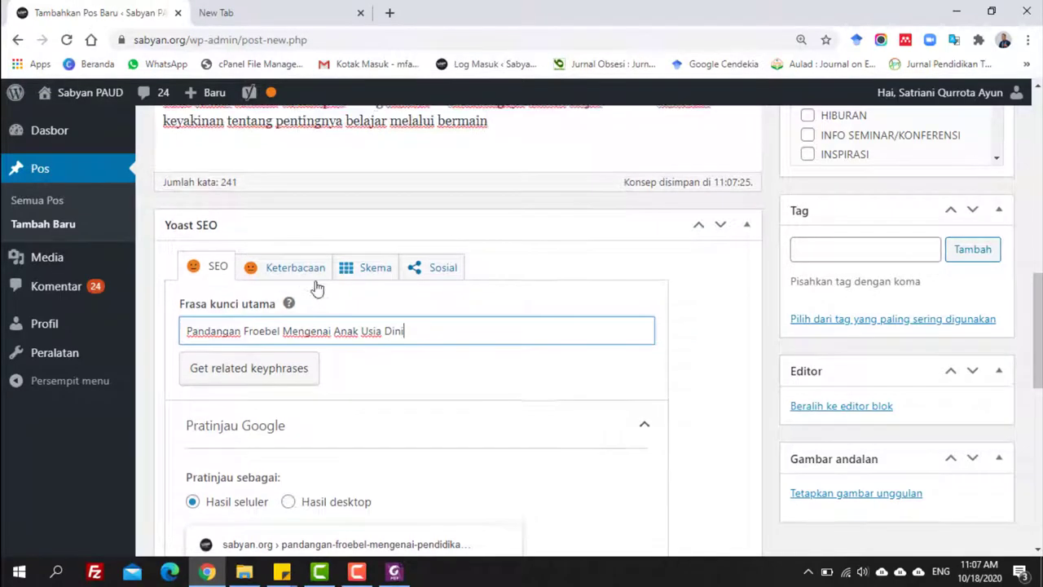
Step: Open the post's permalink slug for editing to check it against the title, and close it
scroll(318, 288, "up", 10)
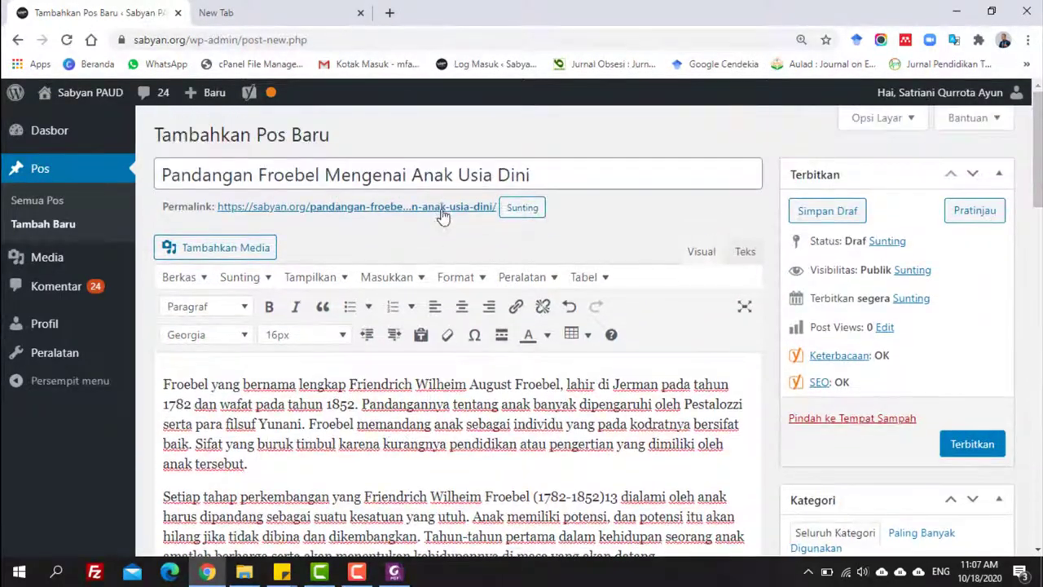
left_click(433, 176)
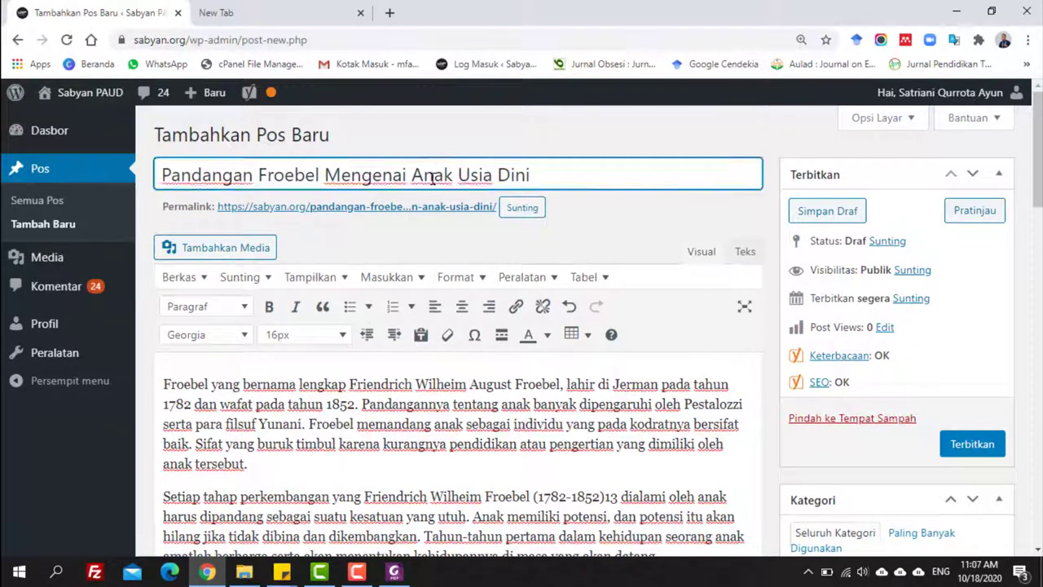
key("ctrl+a")
left_click(510, 210)
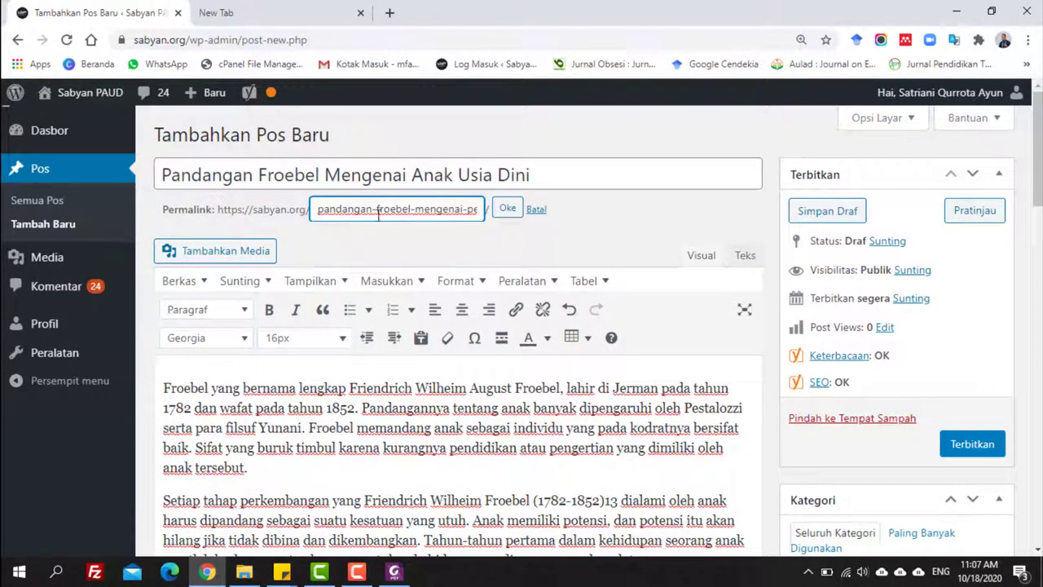
left_click(506, 207)
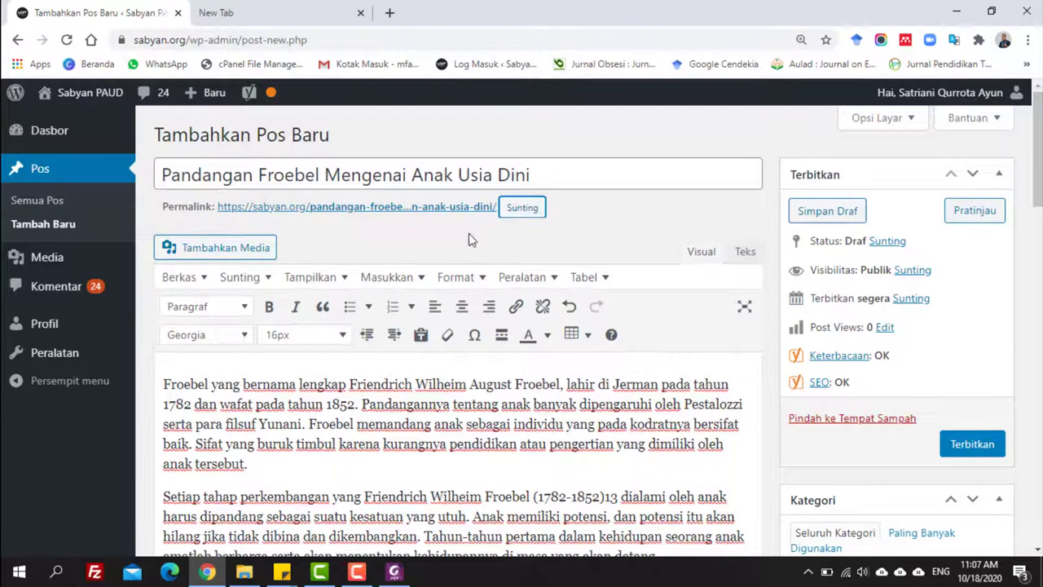
Step: Expand the Yoast SEO analysis (Analisis SEO) and examine the problems listed for the post
scroll(311, 388, "down", 3)
scroll(310, 389, "down", 8)
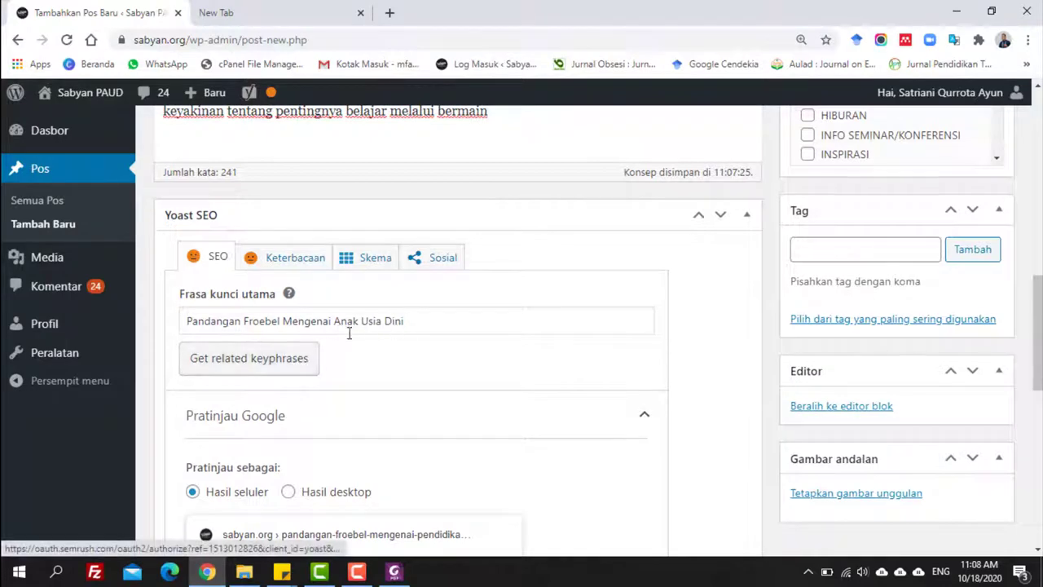
scroll(244, 301, "down", 5)
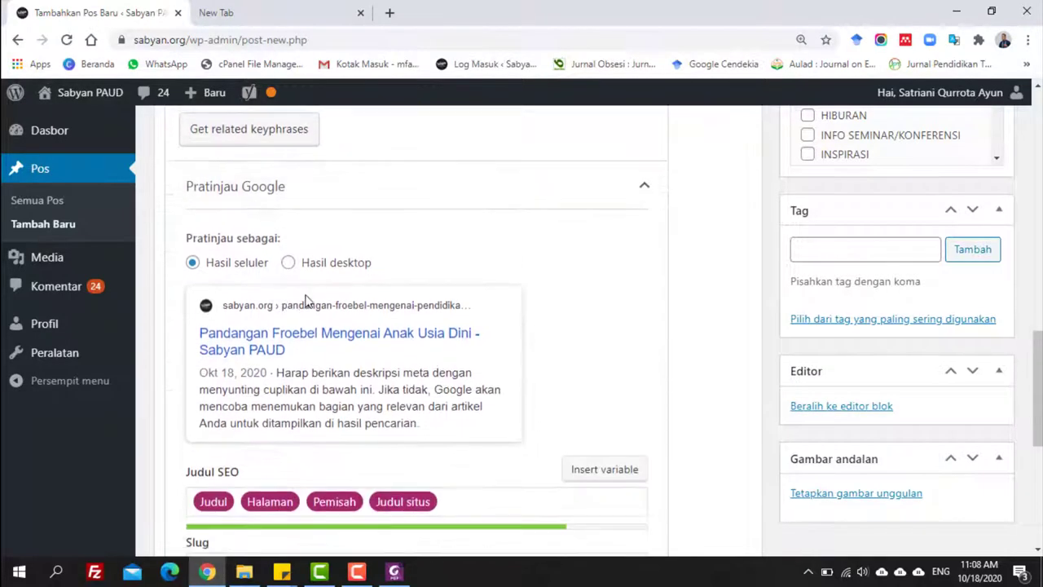
scroll(350, 314, "down", 3)
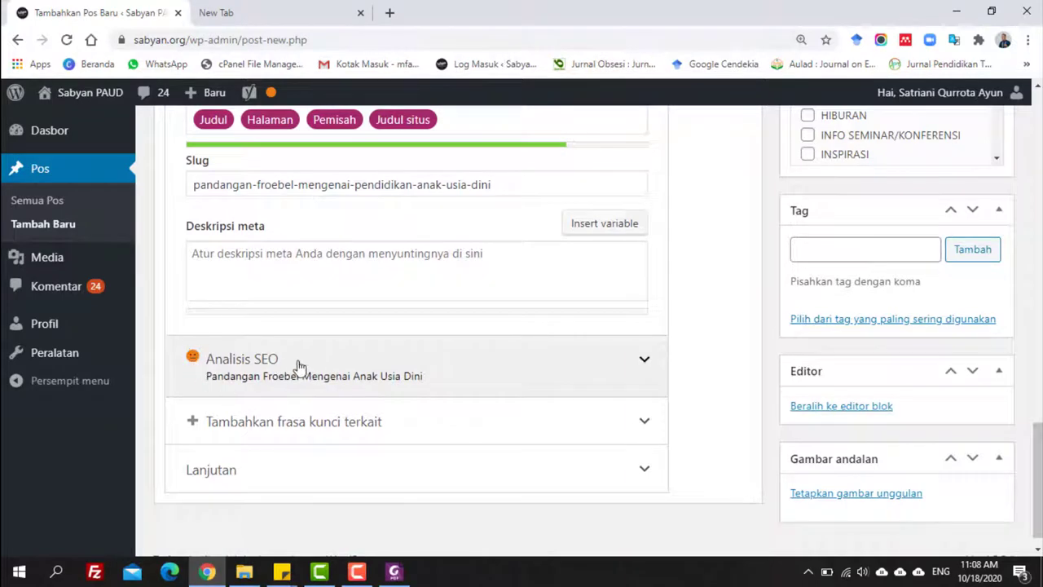
left_click(271, 362)
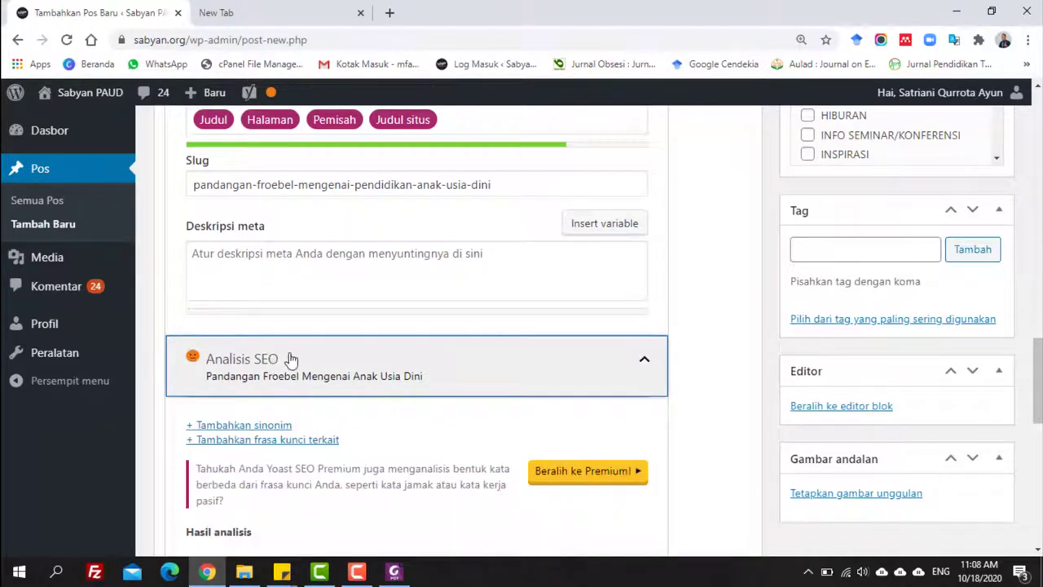
scroll(291, 359, "down", 3)
scroll(292, 359, "down", 1)
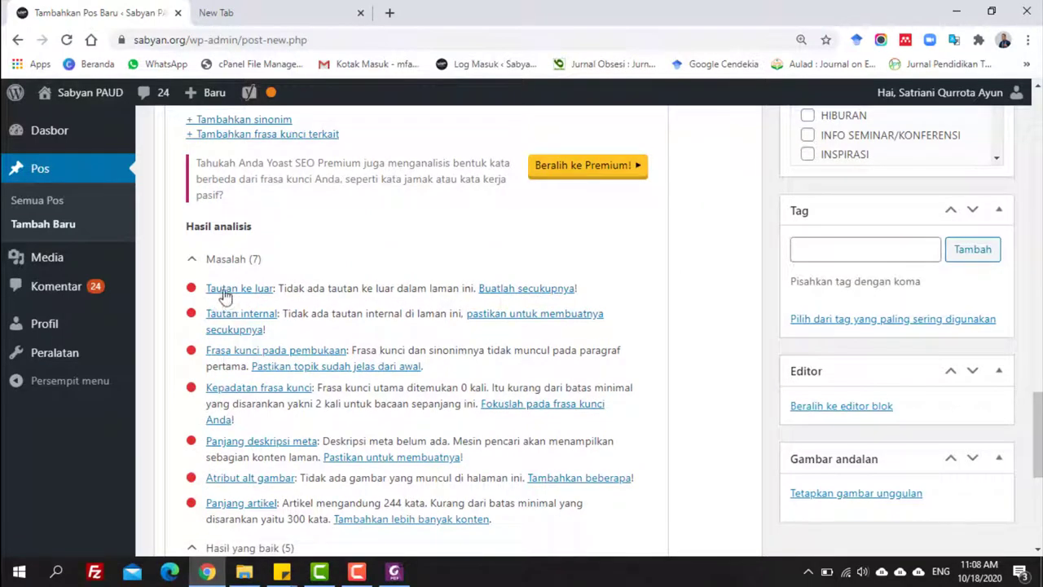
Step: Copy Froebel's full name from the first paragraph and search Google for "profil Friendrich Wilheim August Froebel" in the other browser tab
scroll(475, 287, "up", 15)
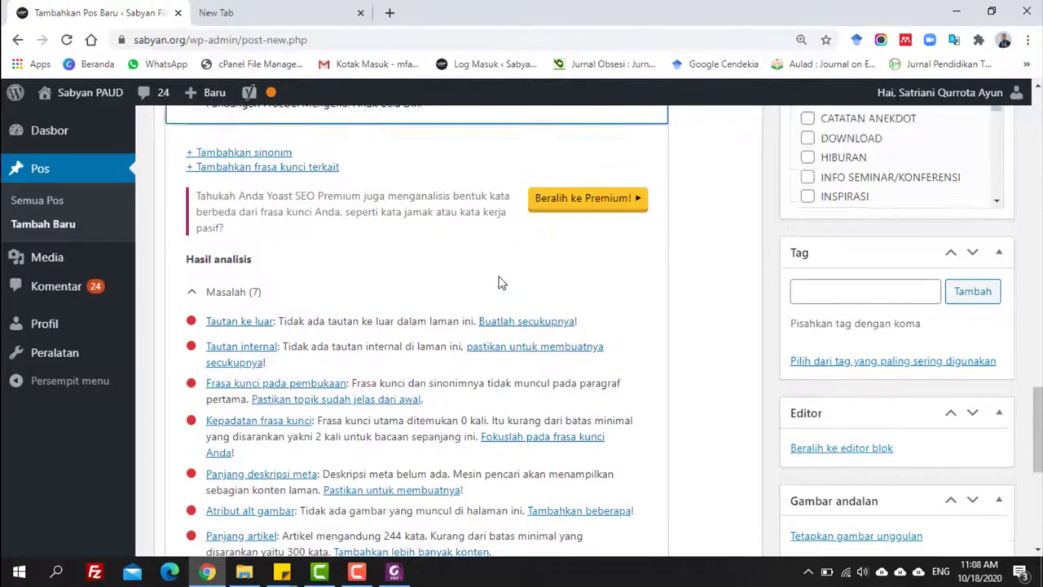
scroll(503, 274, "up", 15)
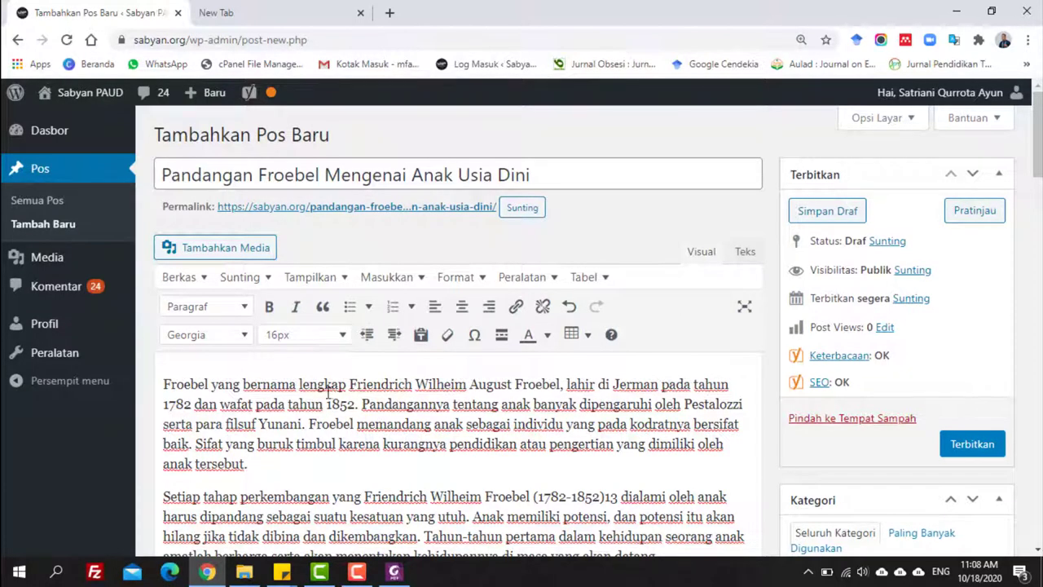
left_click_drag(351, 383, 559, 377)
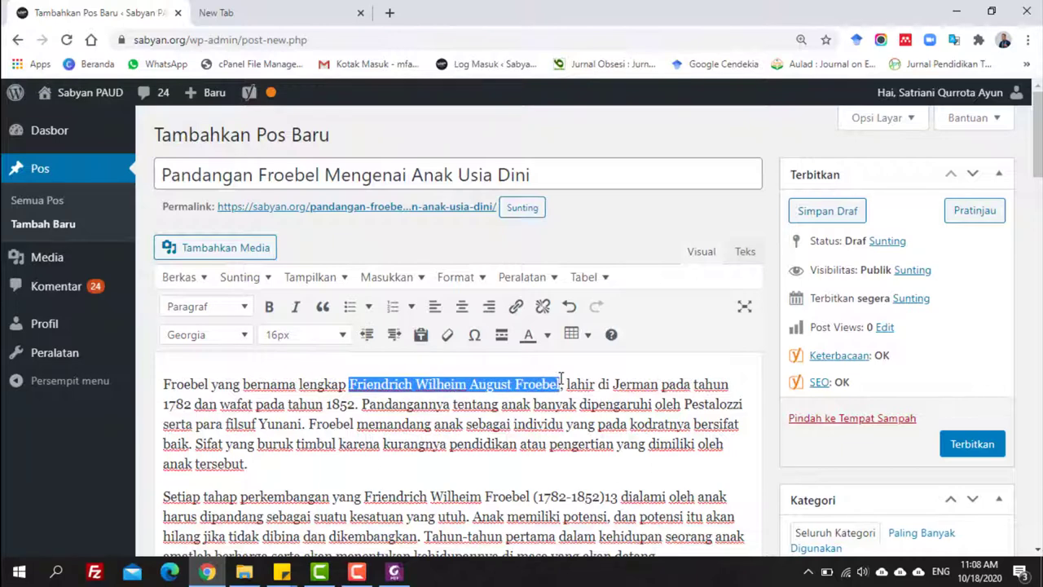
right_click(528, 385)
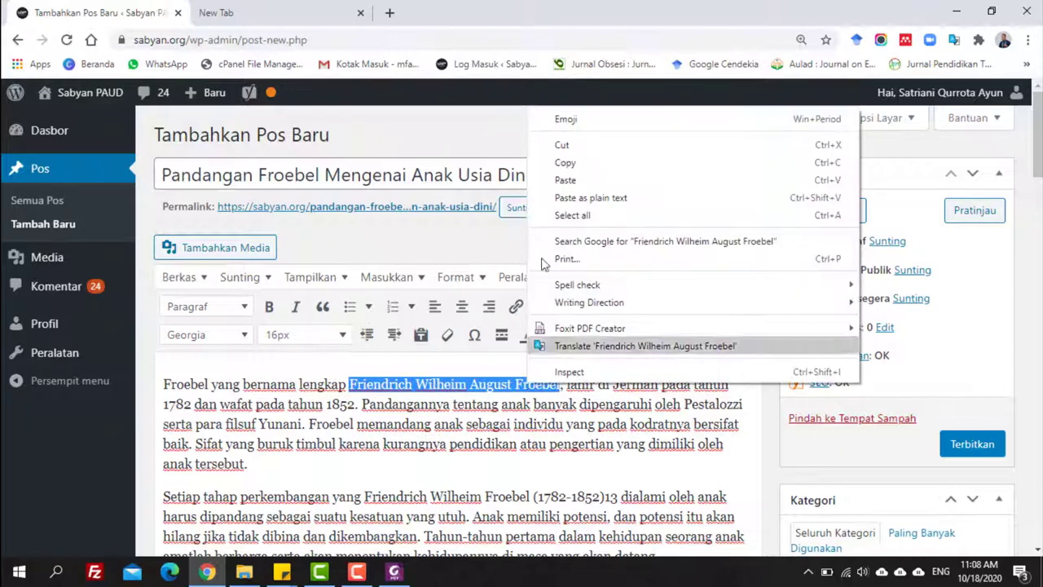
left_click(554, 163)
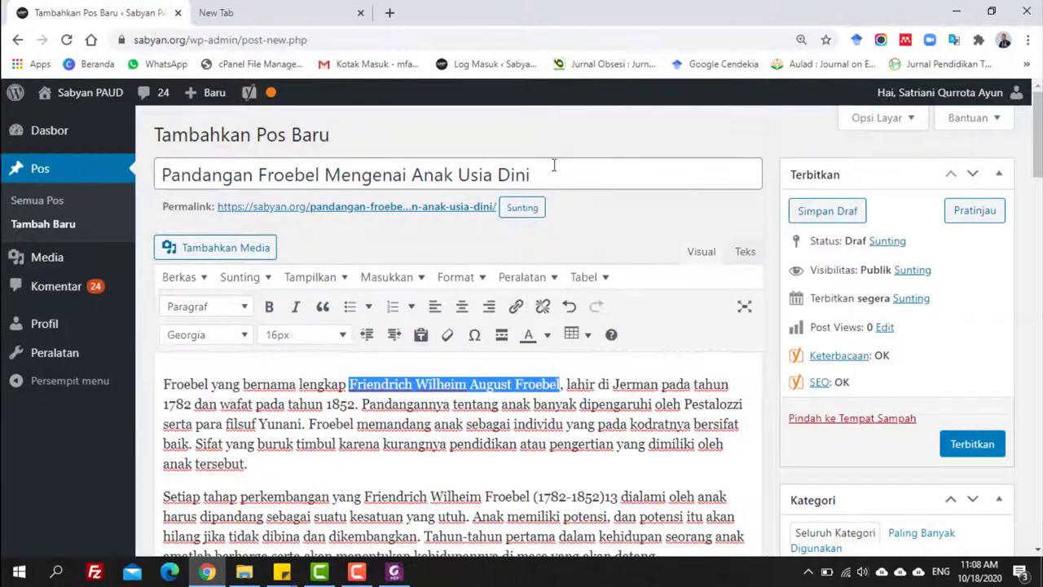
left_click(326, 12)
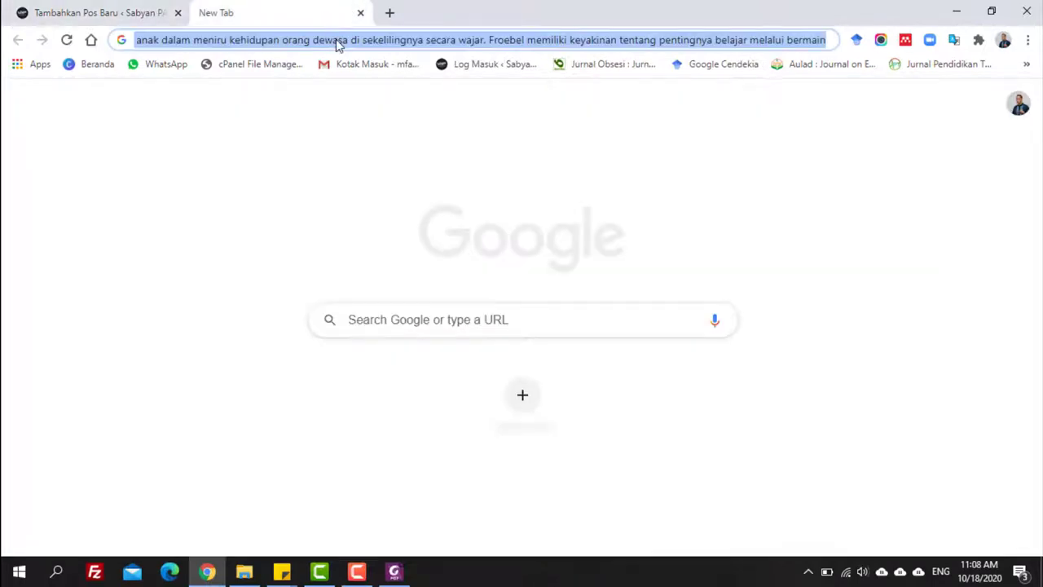
type("prof")
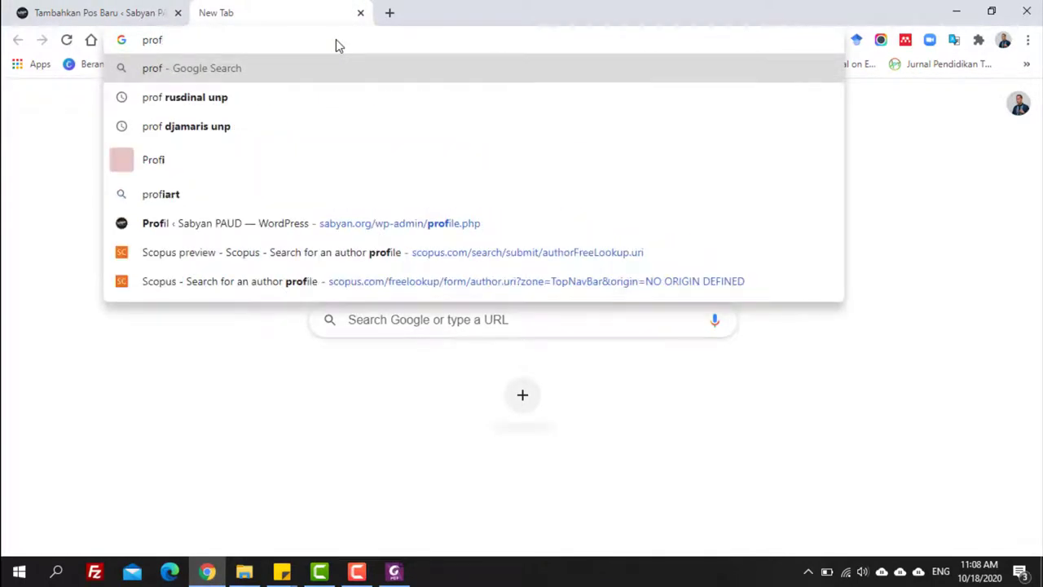
type("il")
key("ctrl+v")
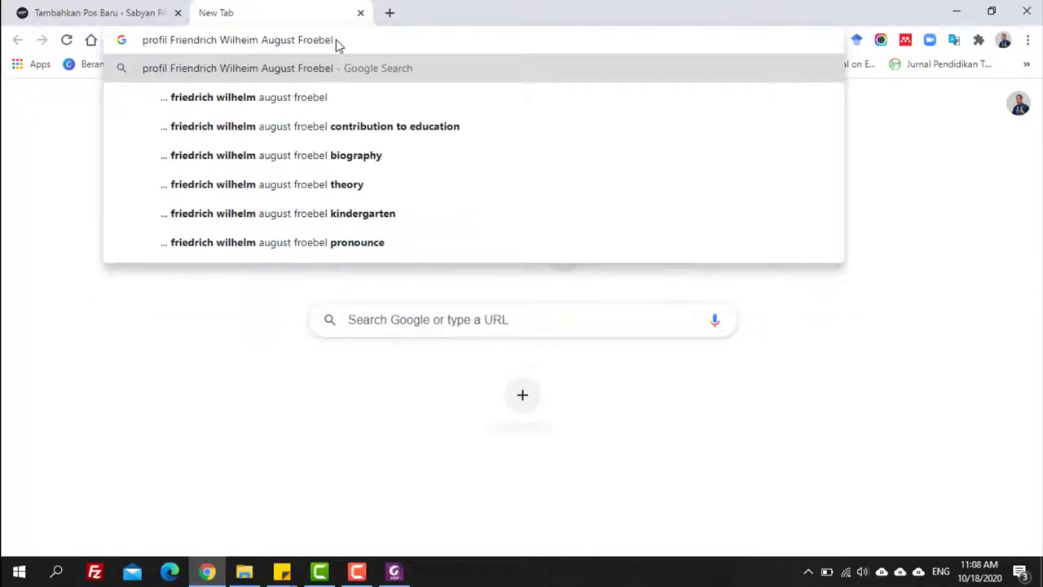
key("Return")
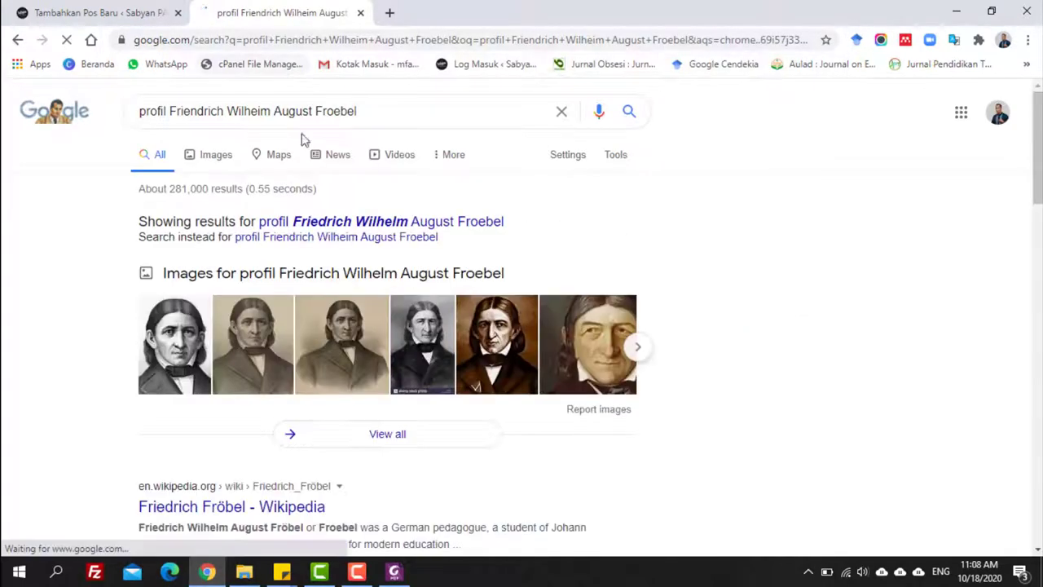
Step: Open the English Wikipedia article on Friedrich Fröbel from the search results and copy its web address
scroll(289, 286, "down", 2)
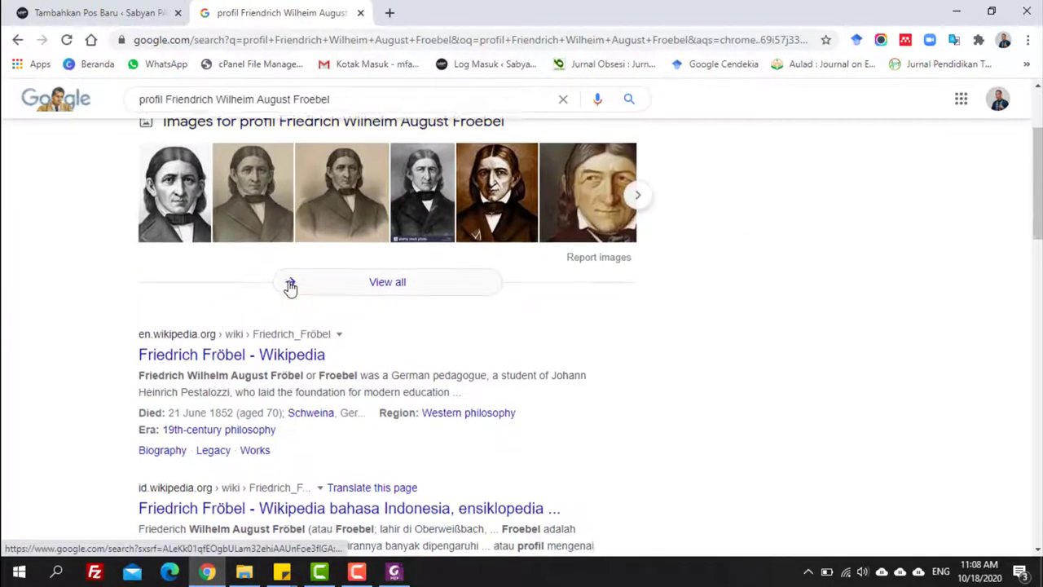
left_click(220, 359)
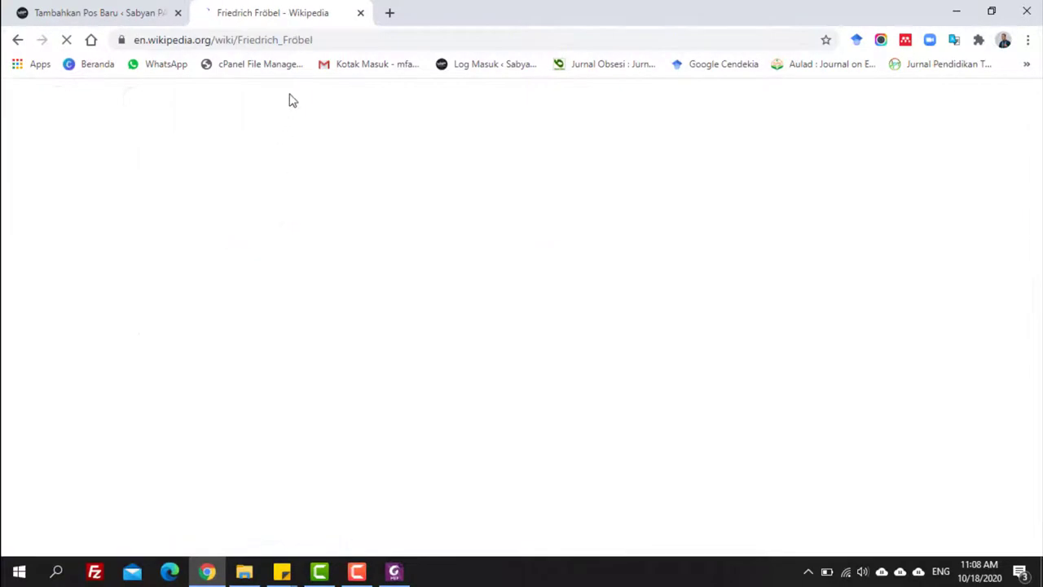
left_click(322, 41)
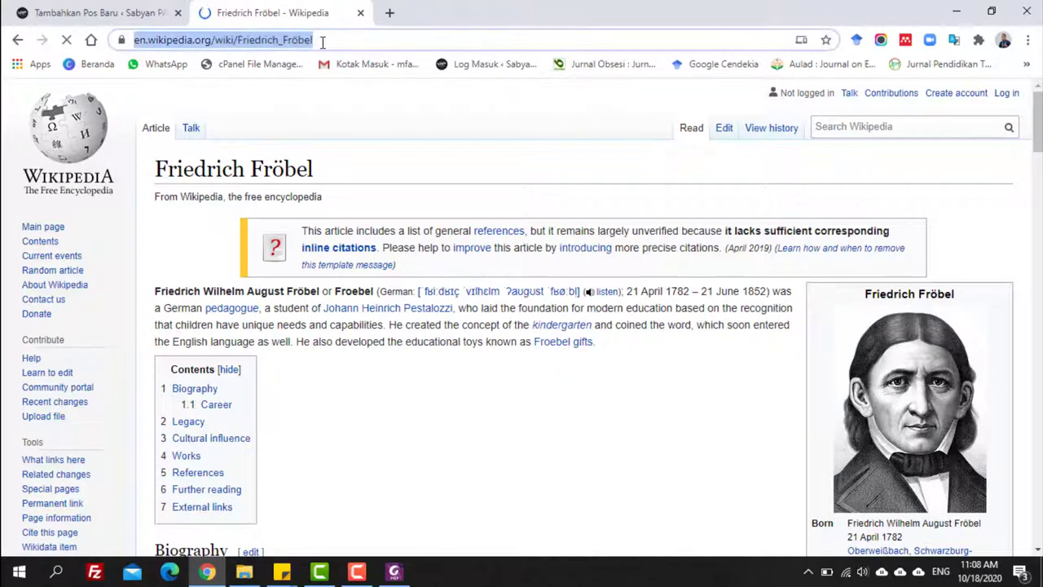
right_click(284, 39)
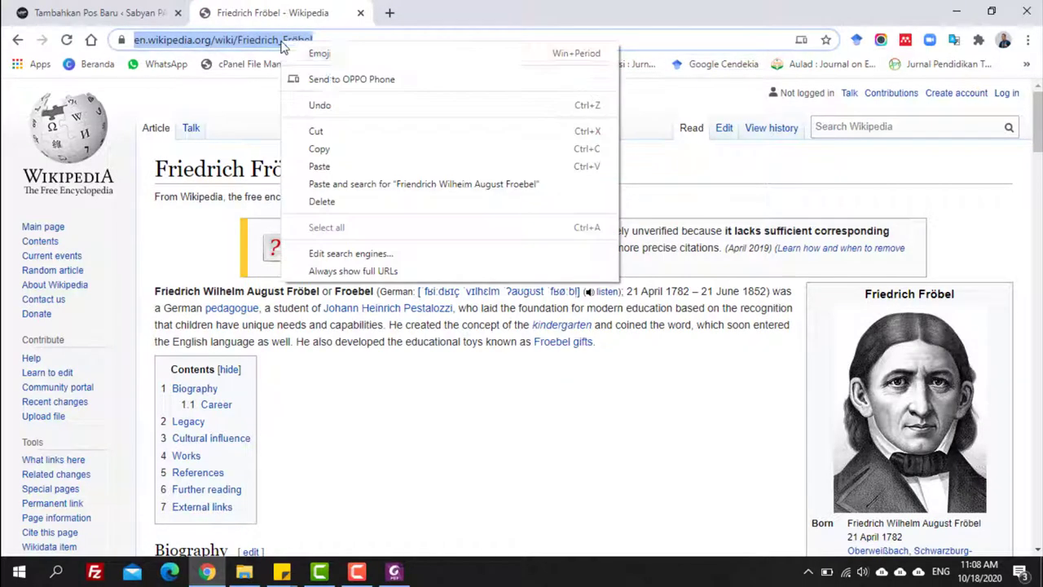
left_click(330, 151)
Step: Back in the post, link the selected full name in the first paragraph to the copied Wikipedia address, set to open in a new tab
left_click(126, 12)
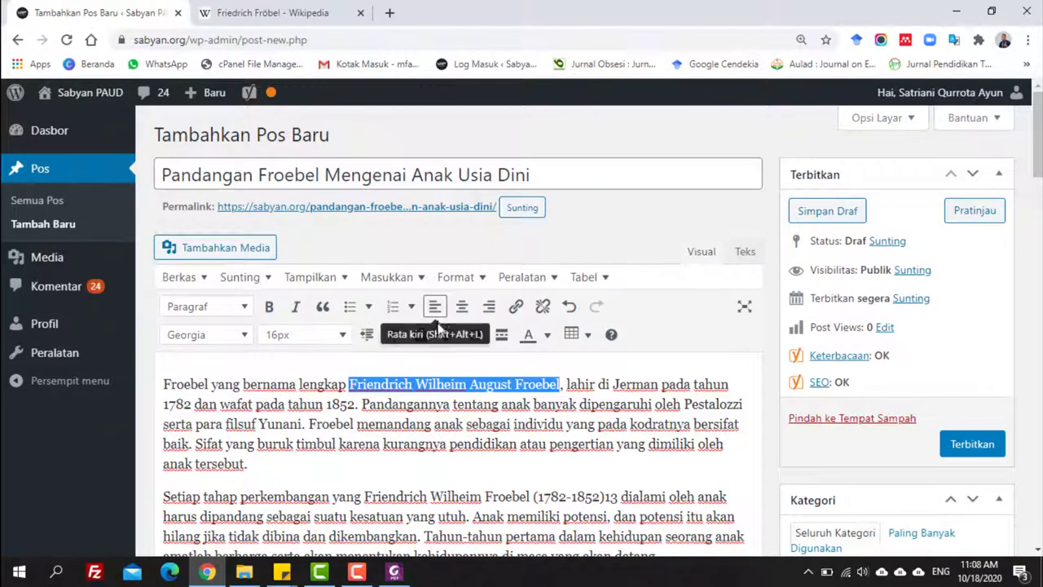
left_click(516, 308)
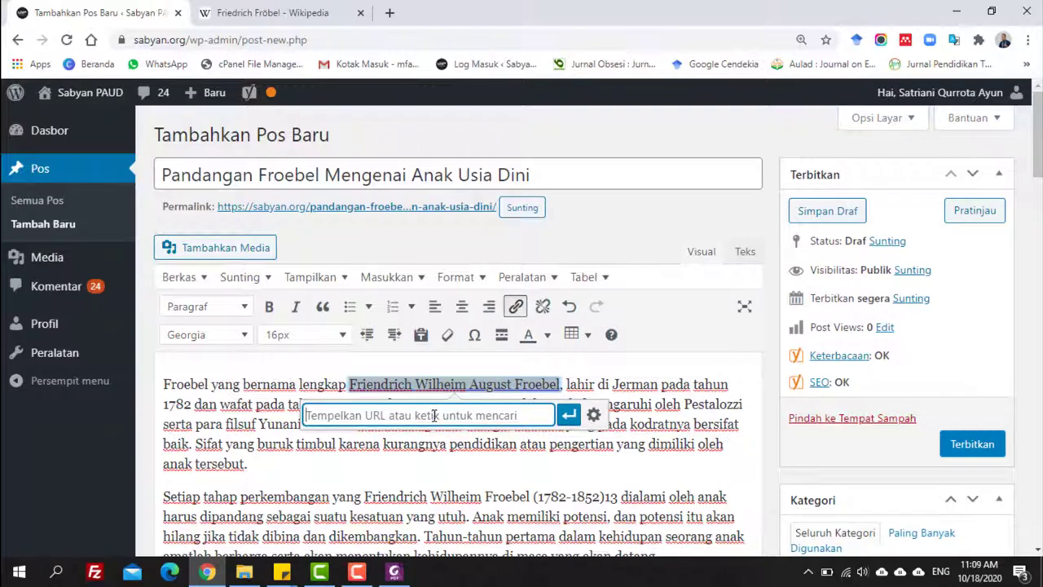
key("ctrl+v")
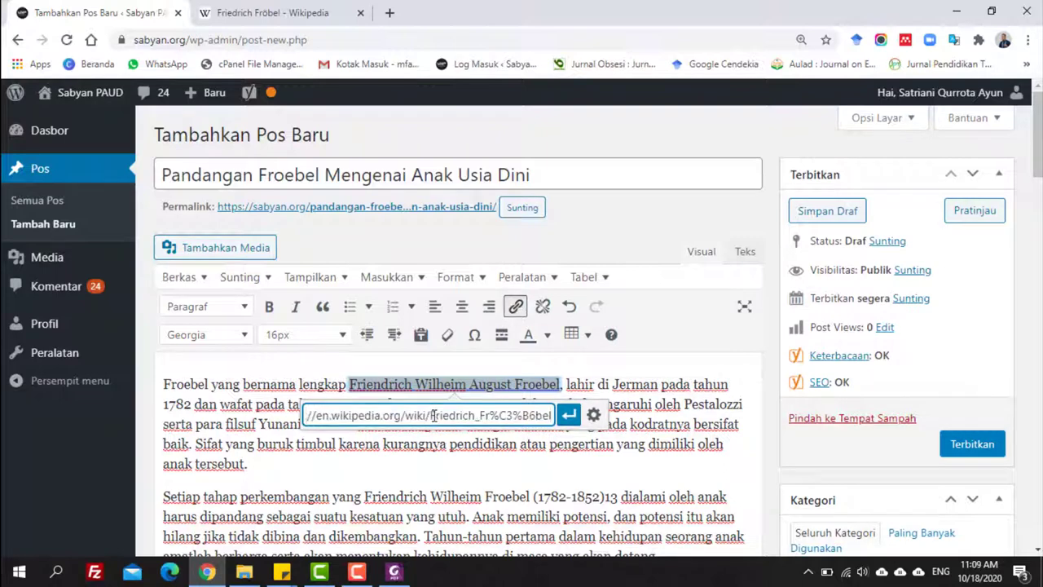
left_click(593, 416)
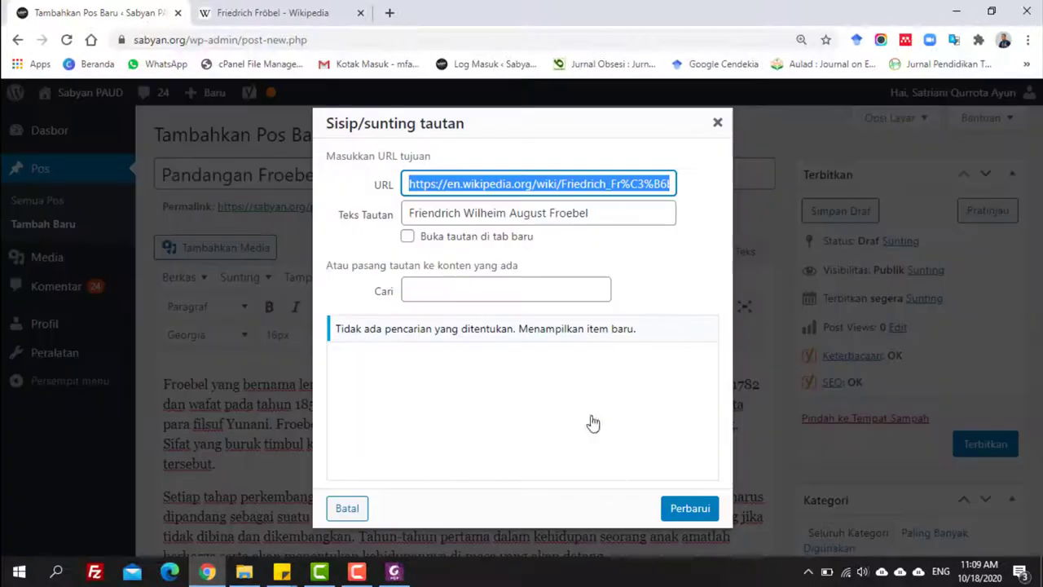
left_click(407, 238)
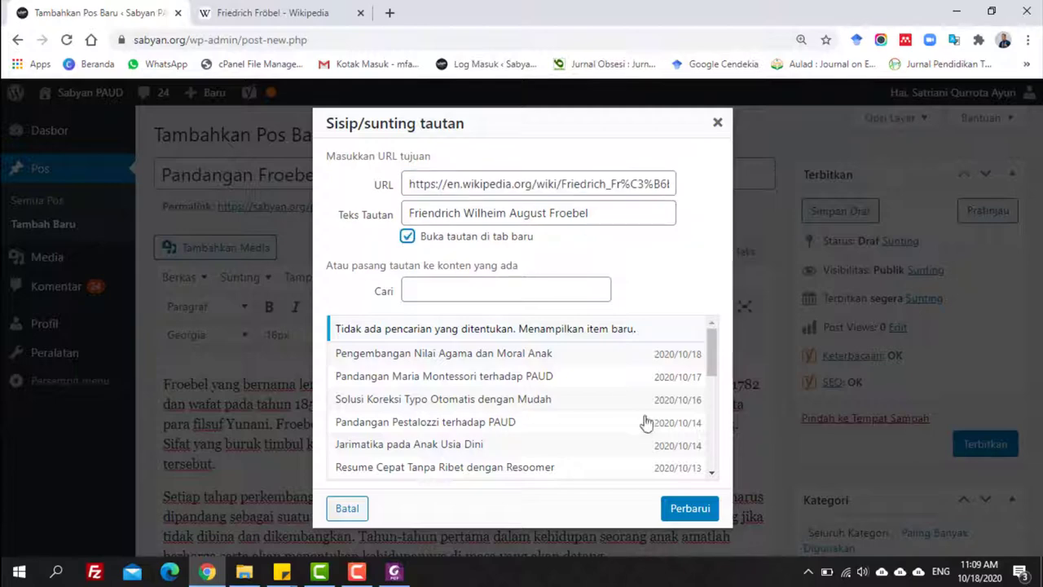
left_click(683, 508)
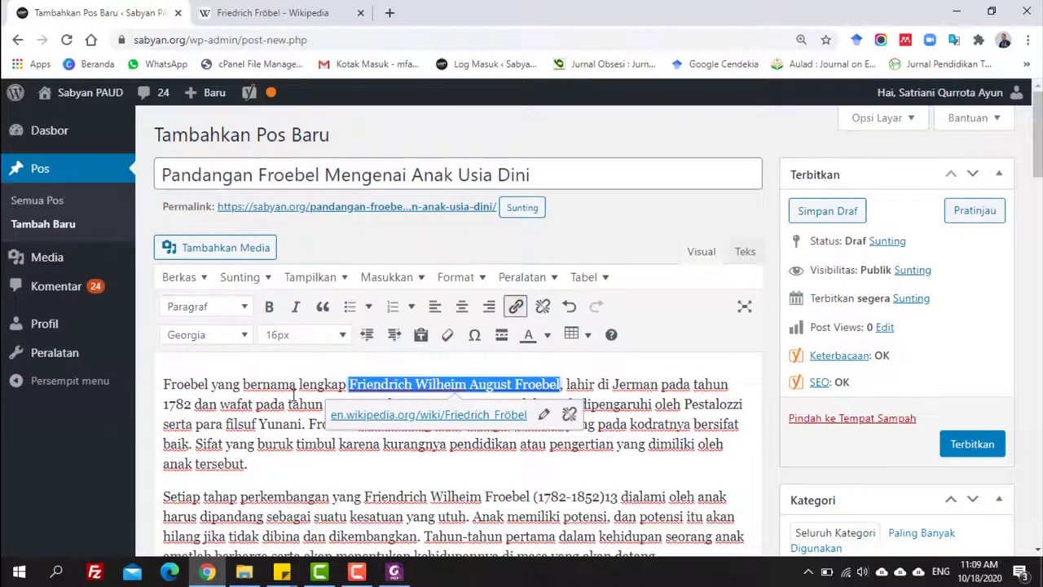
Step: Deselect the linked name and recheck the Yoast SEO analysis for the remaining problems, including internal links
scroll(293, 393, "down", 1)
left_click(381, 388)
scroll(363, 398, "down", 3)
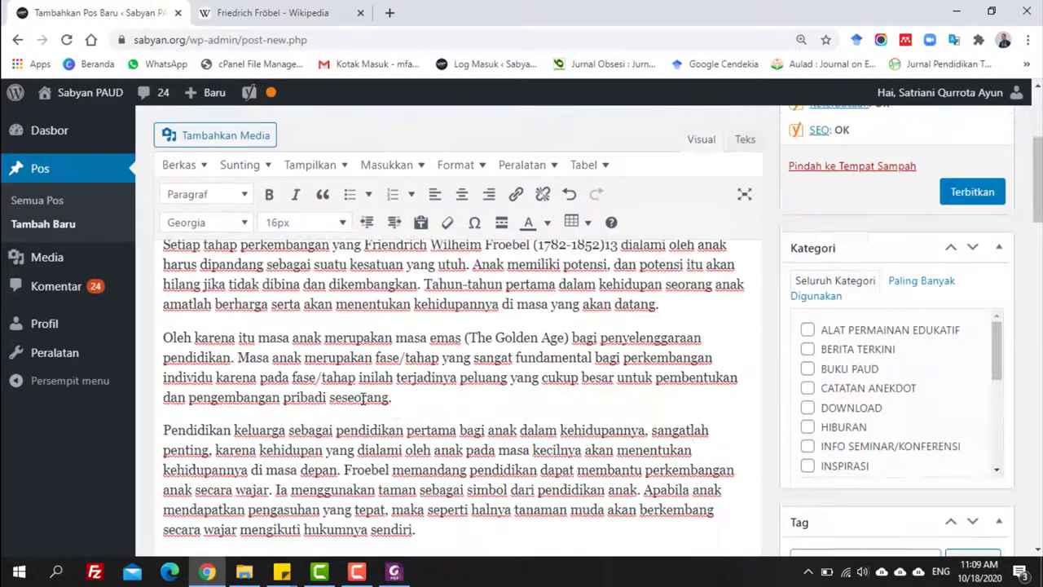
scroll(362, 398, "down", 6)
scroll(364, 404, "down", 9)
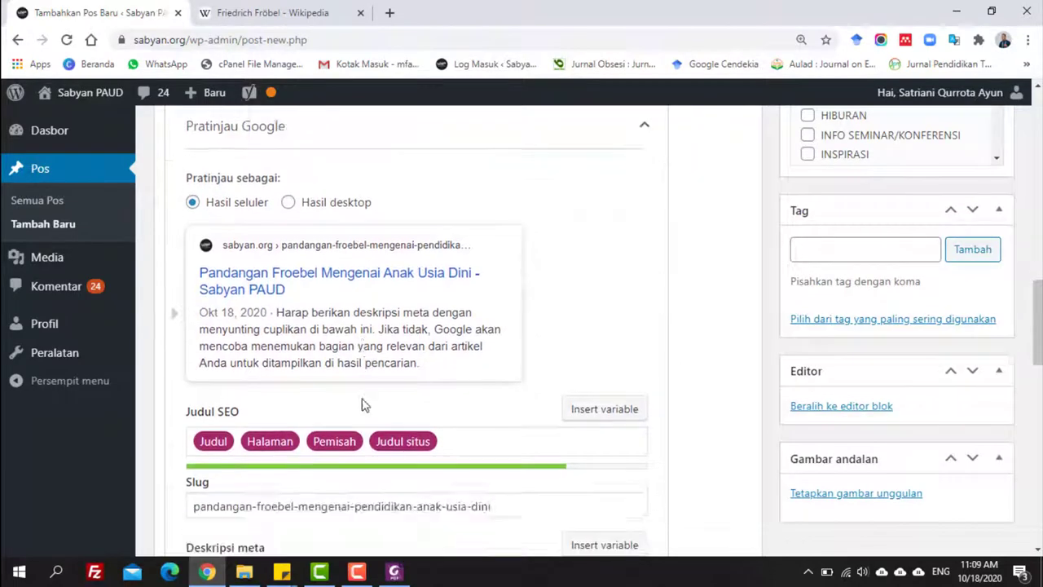
scroll(364, 405, "down", 1)
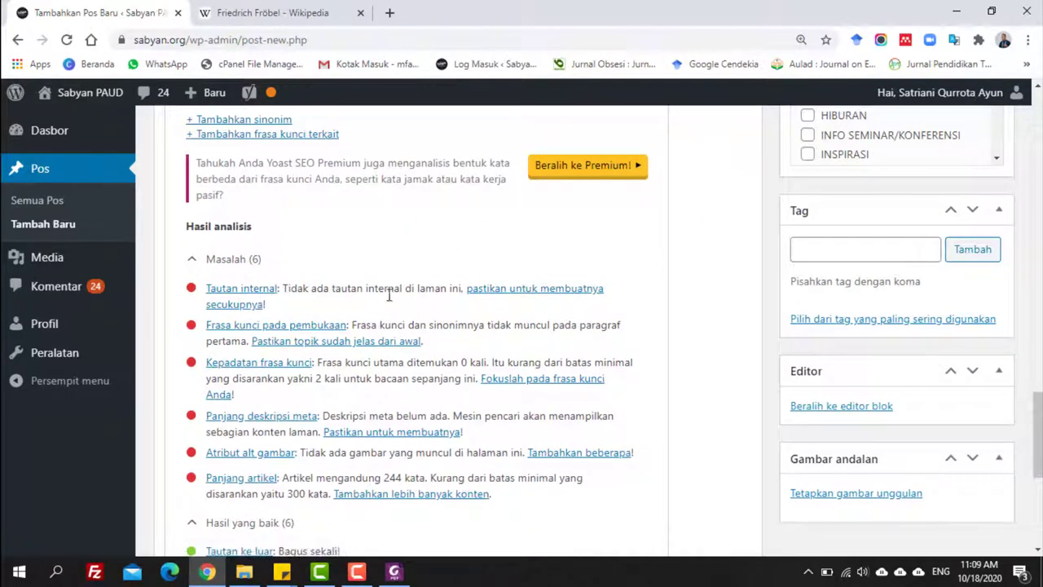
Step: Insert a new paragraph reading "Baca juga:" after the first paragraph of the post
scroll(320, 303, "up", 15)
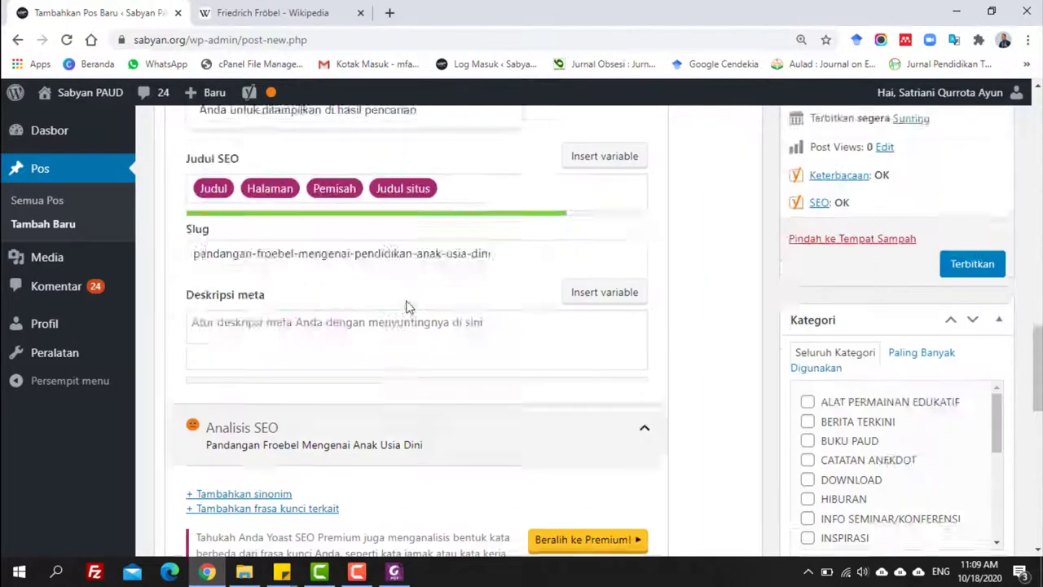
scroll(499, 295, "up", 2)
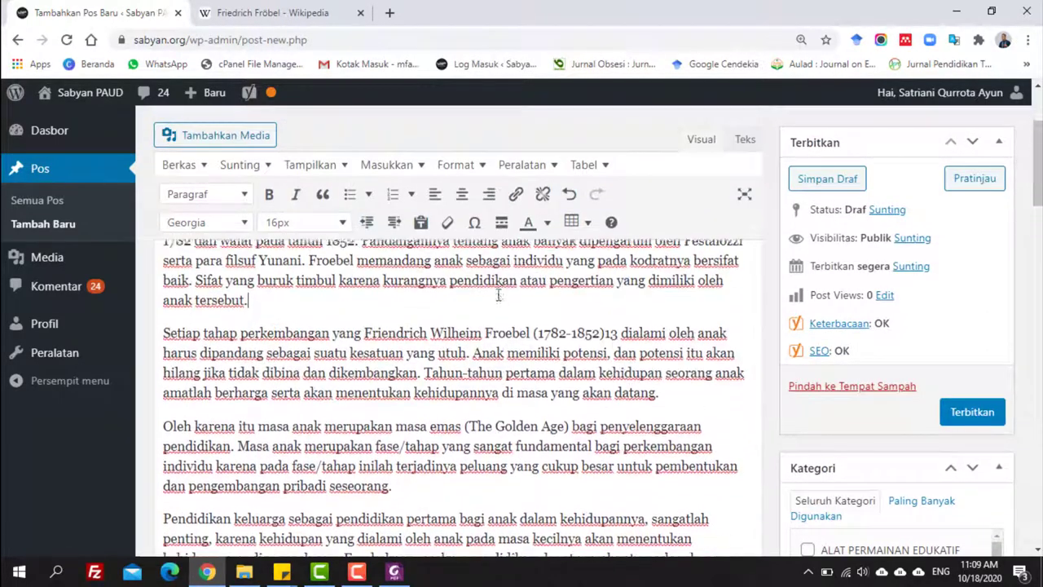
scroll(347, 327, "up", 1)
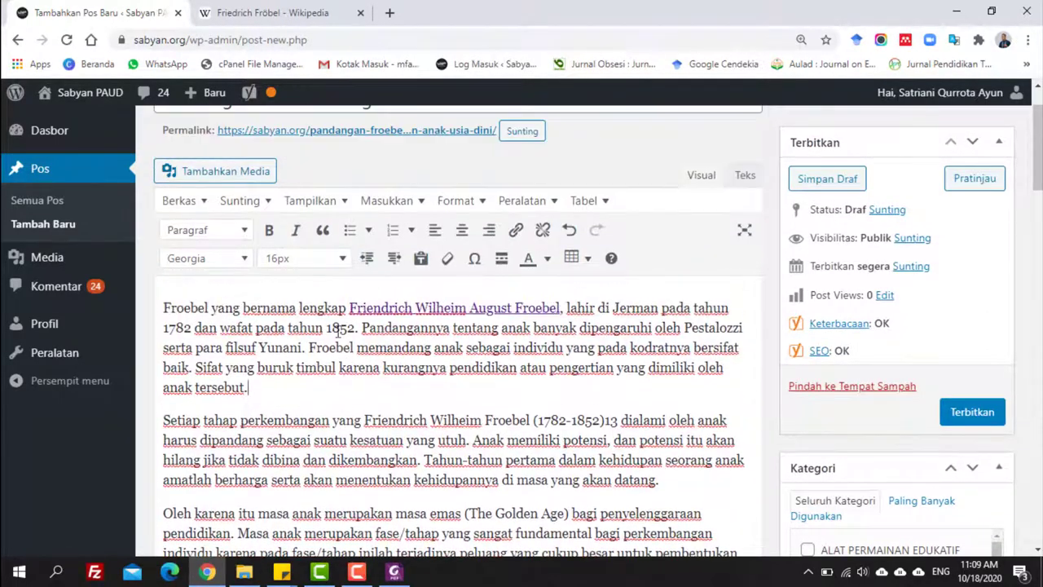
left_click(286, 394)
key("Return")
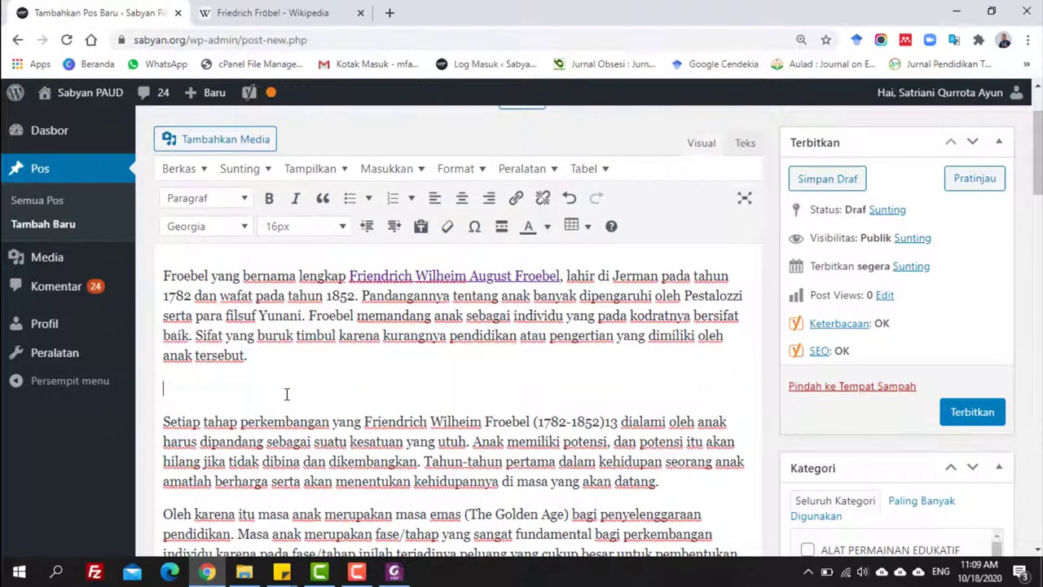
type("Baca juga:")
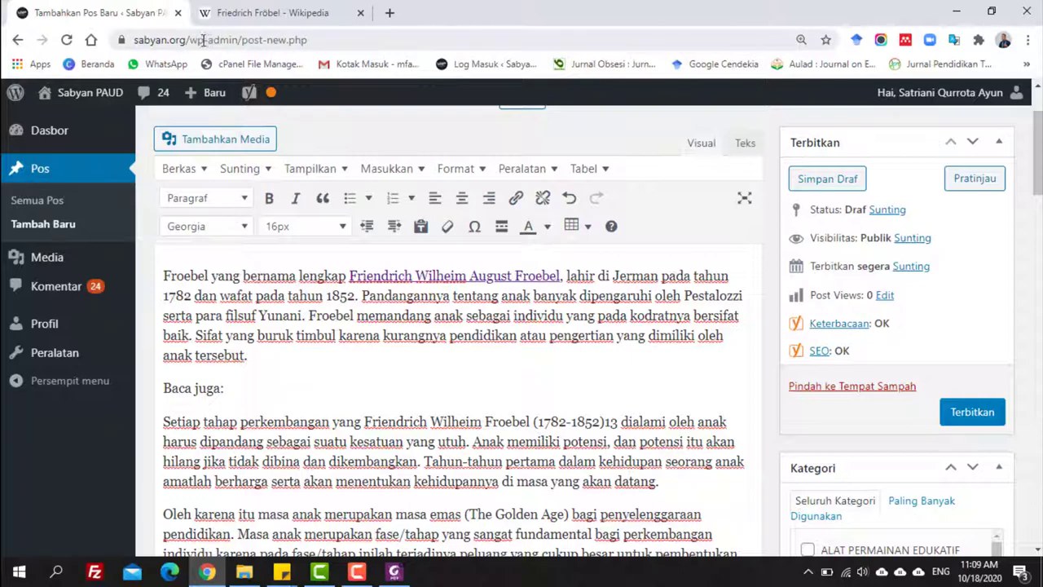
Step: Open the Sabyan PAUD site's homepage in a new browser tab and switch to it
mouse_move(59, 98)
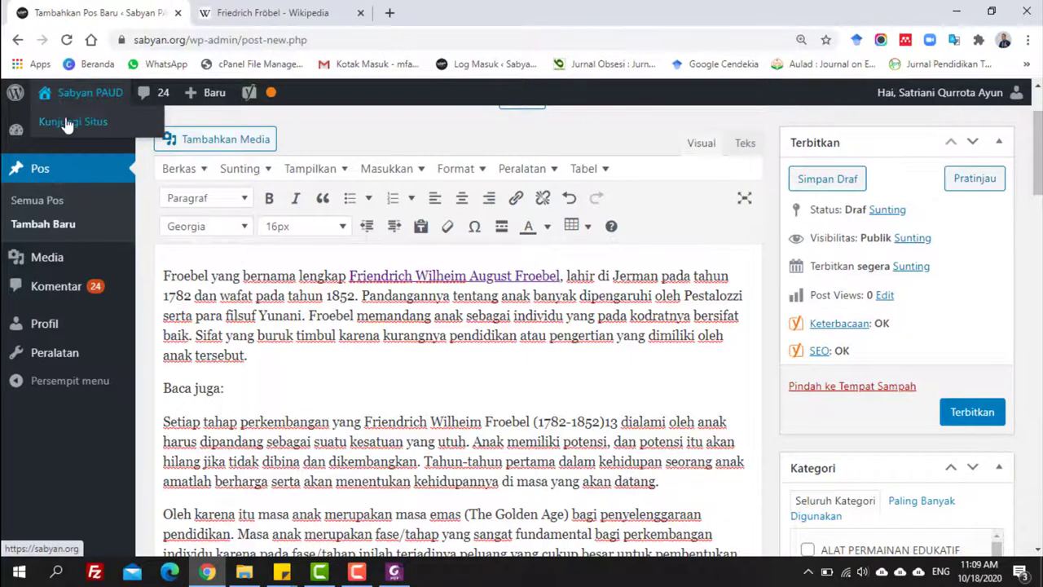
right_click(67, 124)
left_click(130, 129)
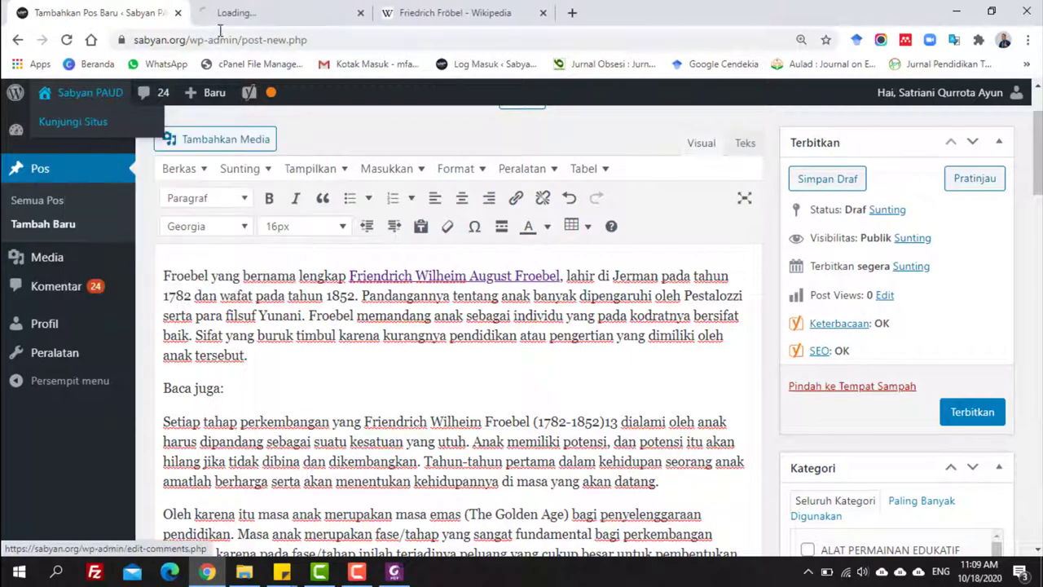
left_click(282, 9)
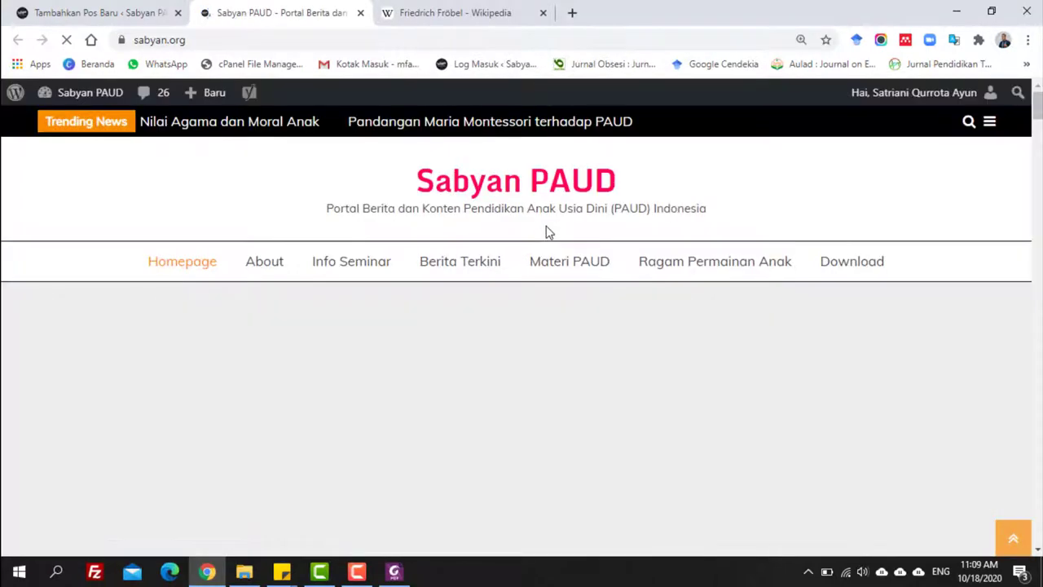
Step: Copy the linked article title "Pandangan Maria Montessori terhadap PAUD" from the homepage's Materi PAUD section
scroll(489, 319, "down", 6)
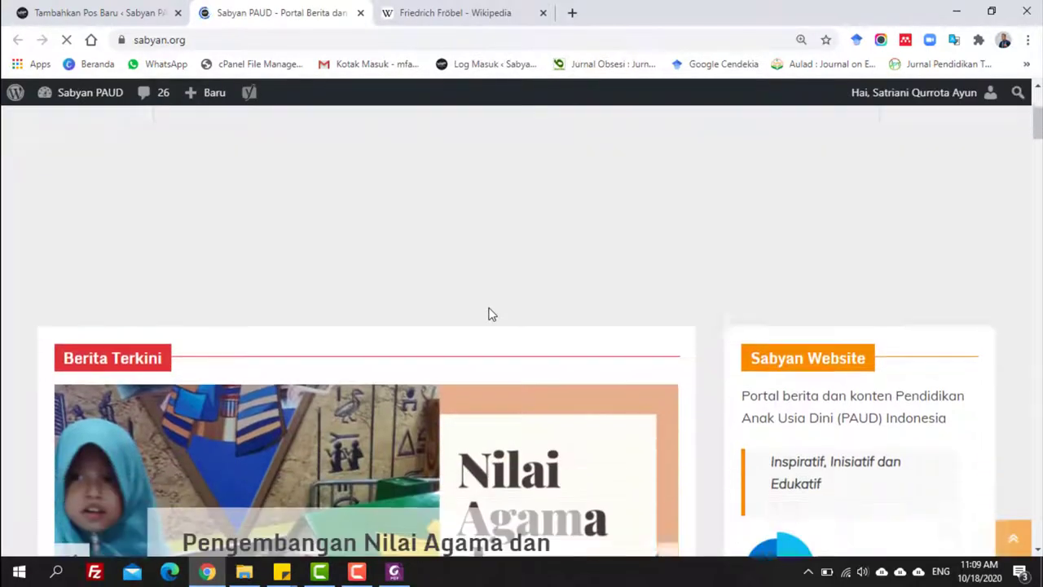
scroll(489, 309, "down", 10)
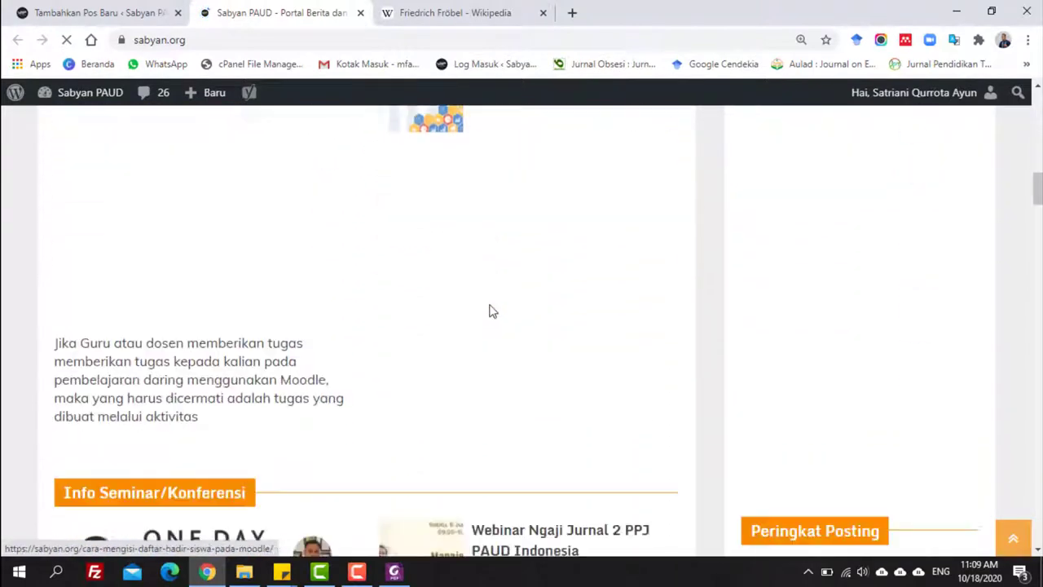
scroll(492, 309, "down", 8)
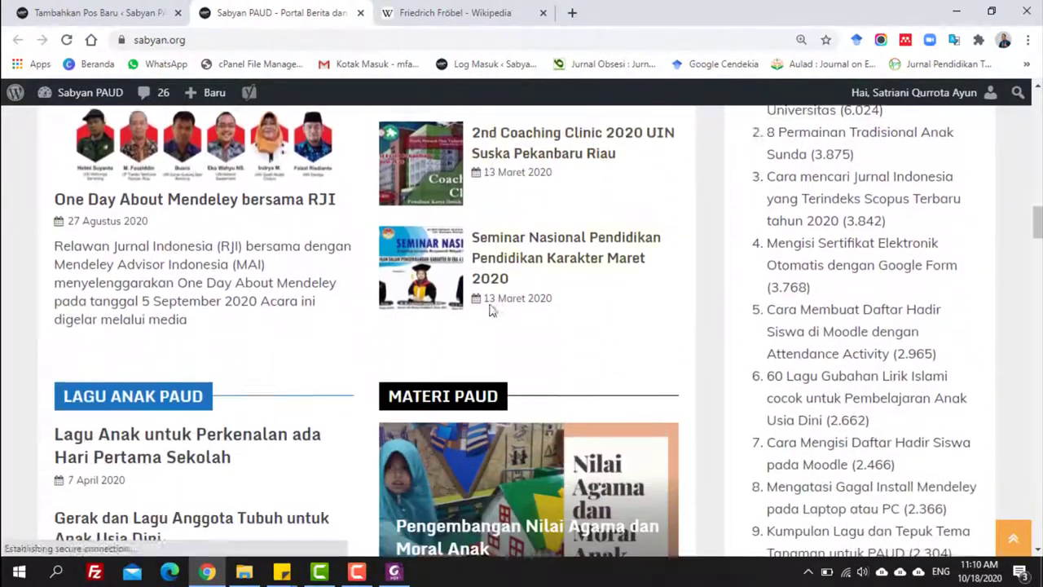
scroll(486, 310, "down", 2)
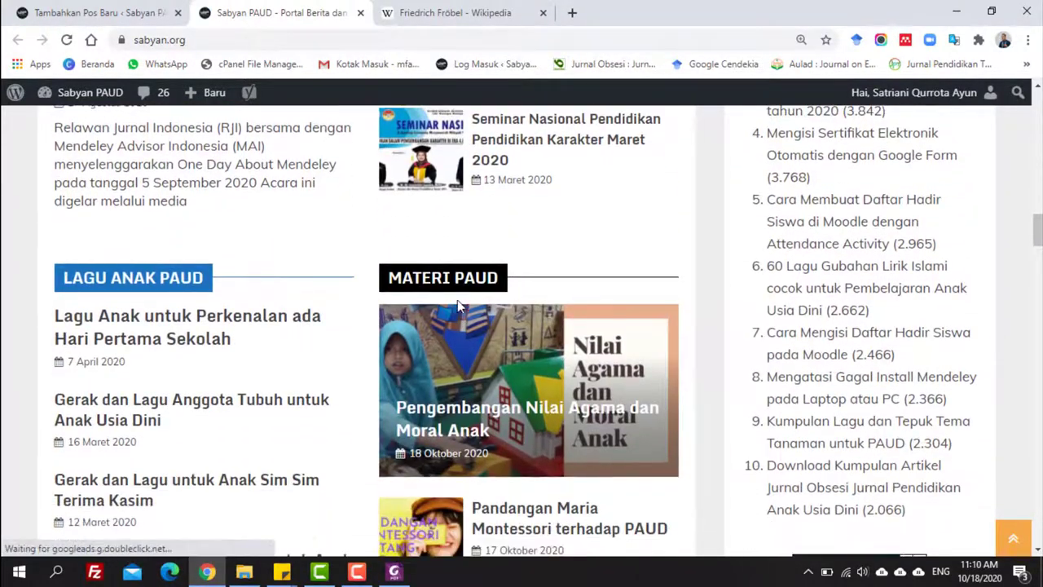
scroll(515, 300, "down", 3)
scroll(515, 300, "down", 2)
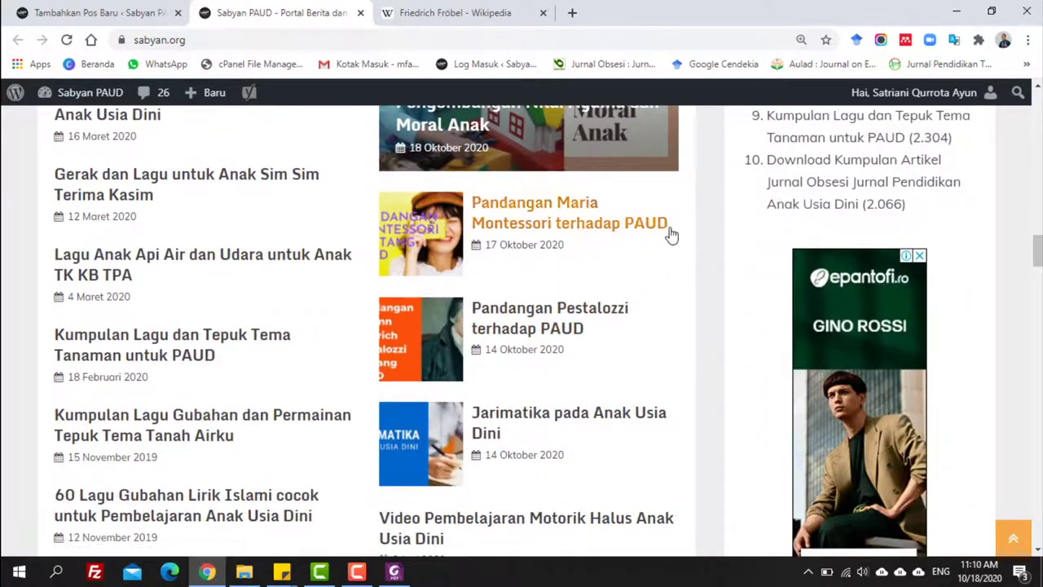
left_click_drag(673, 228, 474, 205)
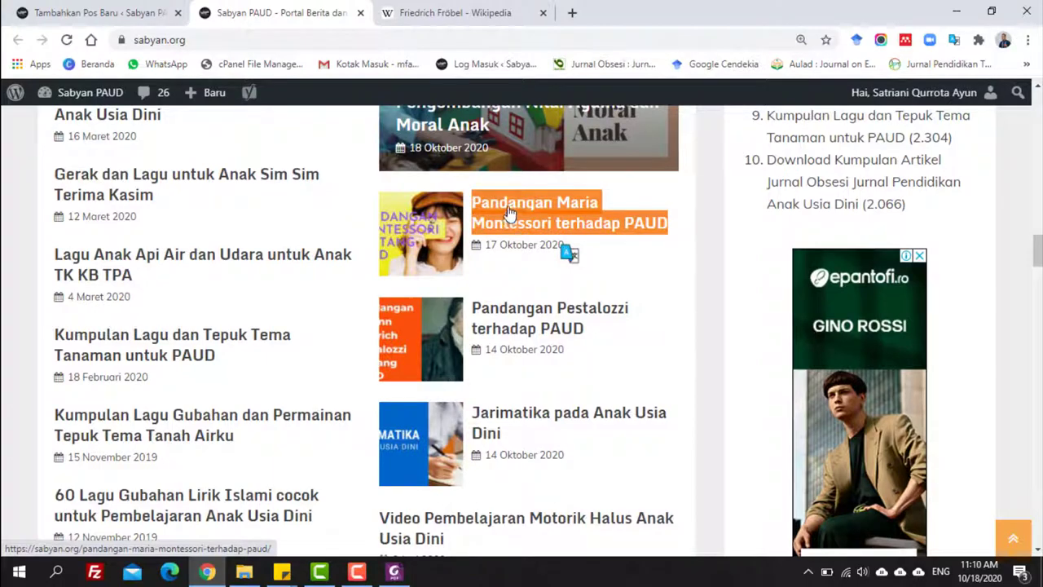
right_click(509, 212)
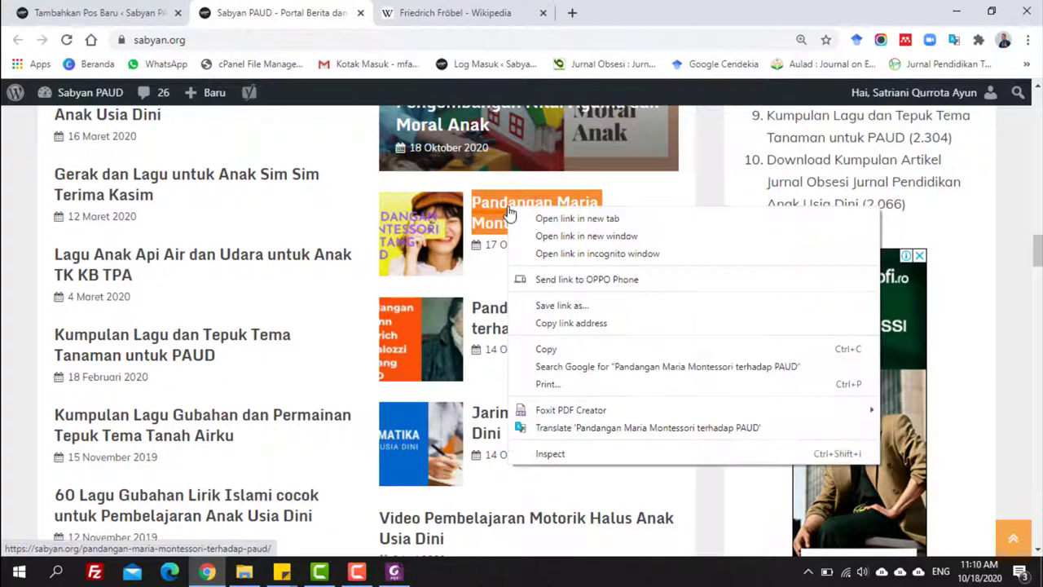
left_click(548, 349)
Step: Back in the post, paste the copied linked title on the same line after "Baca juga:" and format that line as a blockquote
left_click(105, 11)
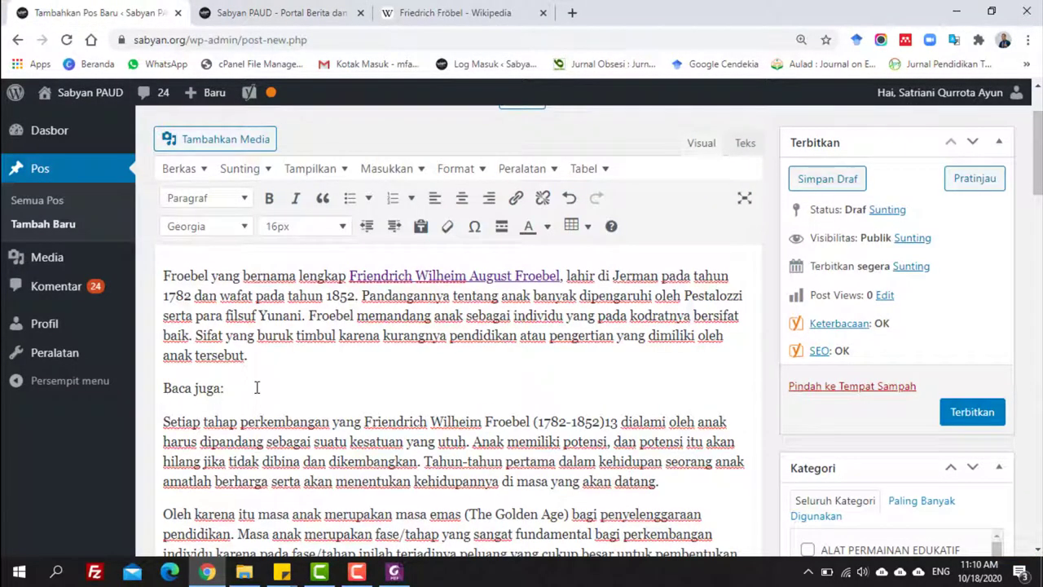
key("ctrl+v")
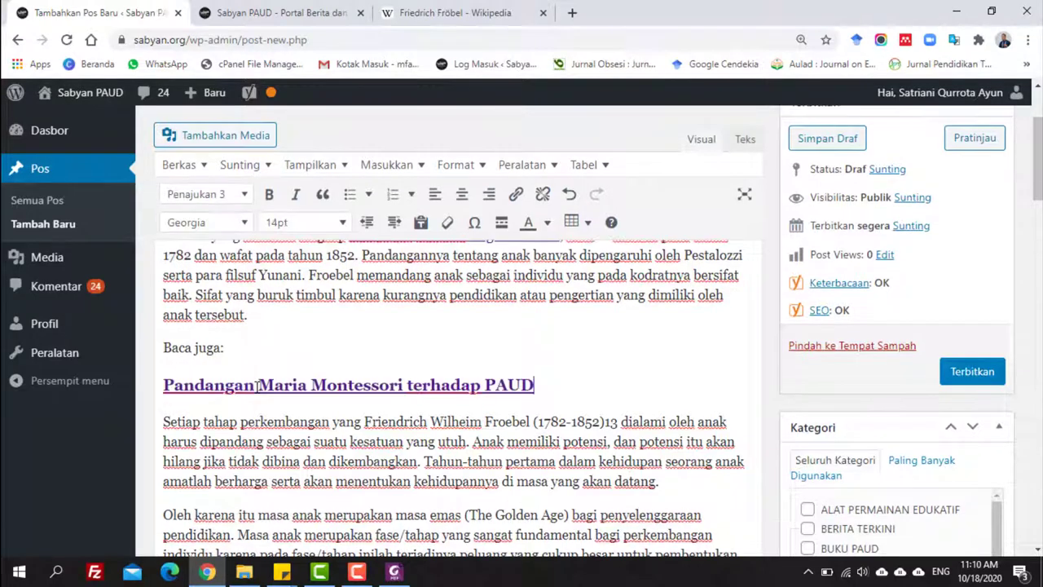
left_click(242, 345)
key("Delete")
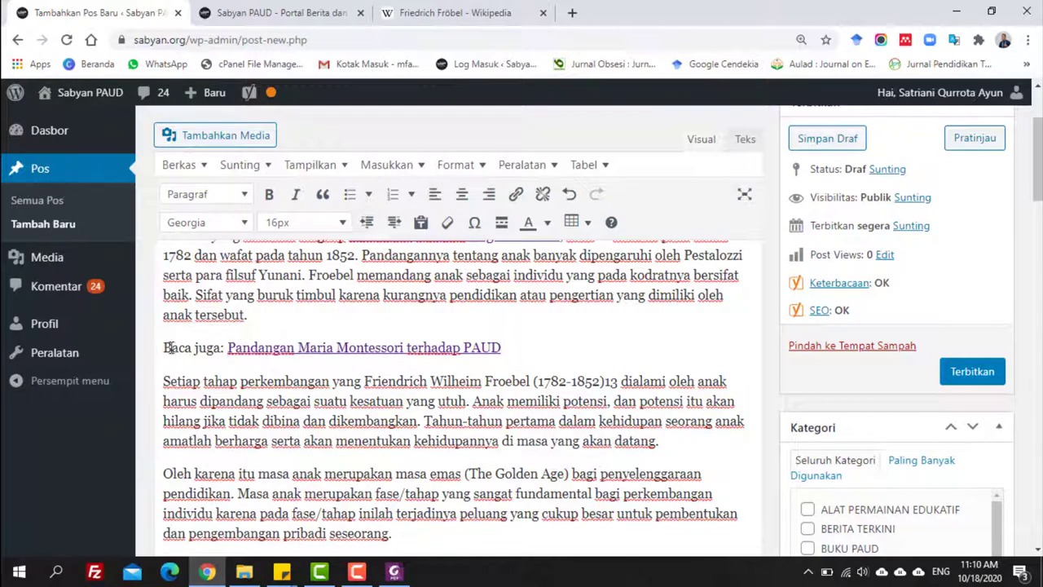
left_click_drag(167, 347, 507, 348)
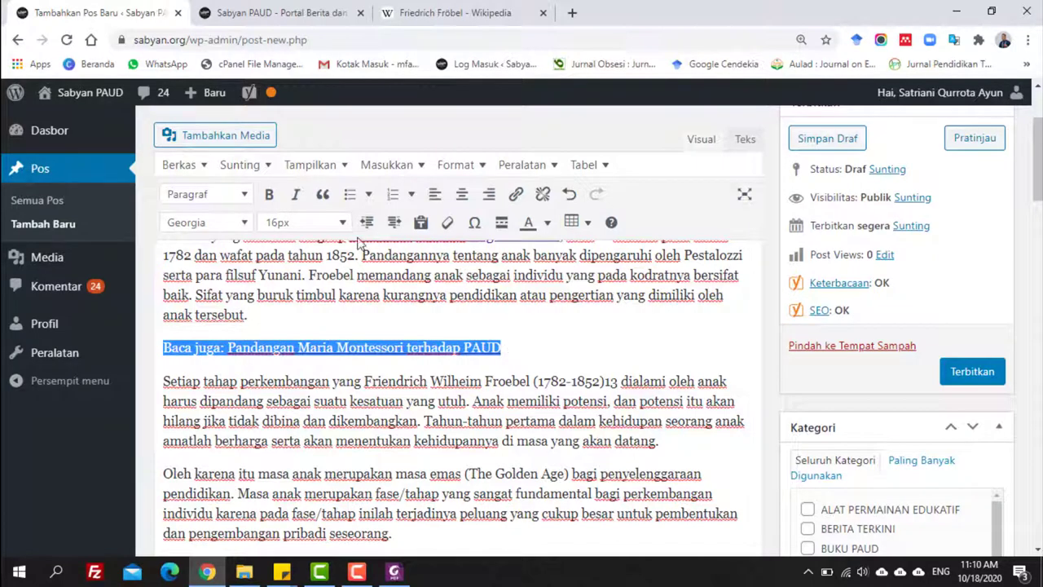
left_click(324, 196)
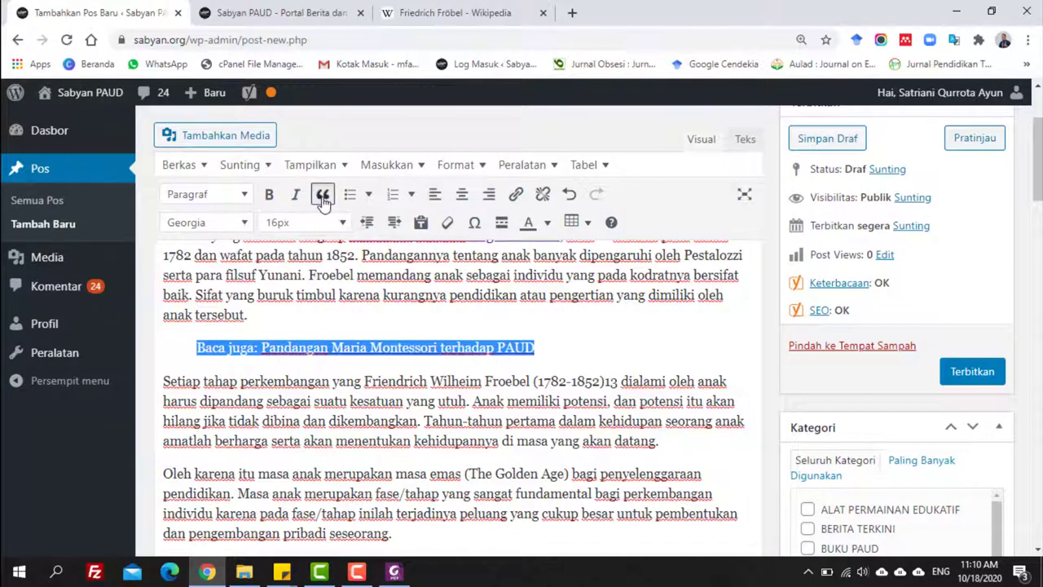
Step: Insert a new paragraph reading "Baca juga:" after the paragraph about the Golden Age
scroll(318, 330, "down", 1)
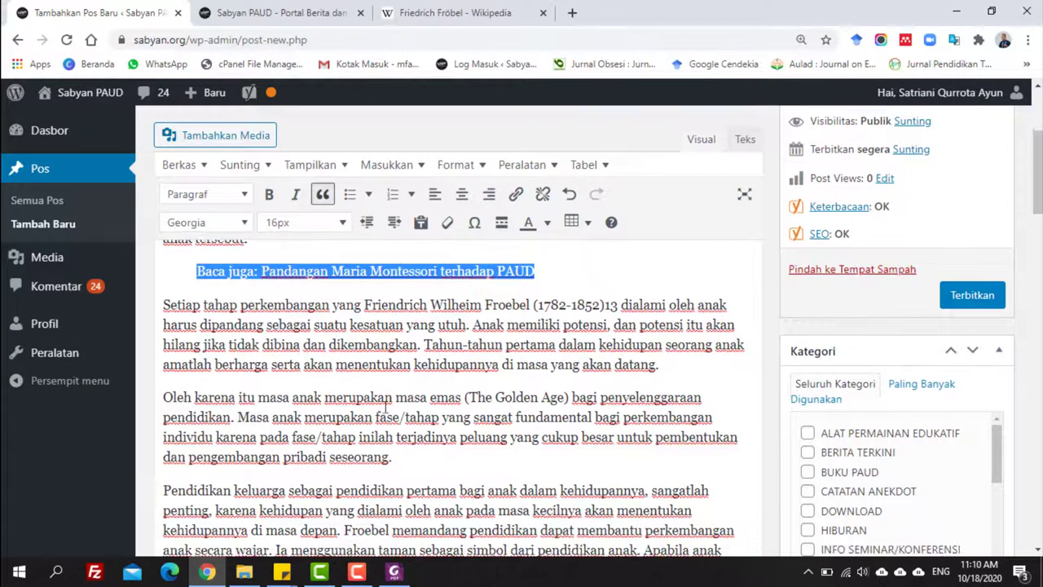
left_click(424, 467)
key("Return")
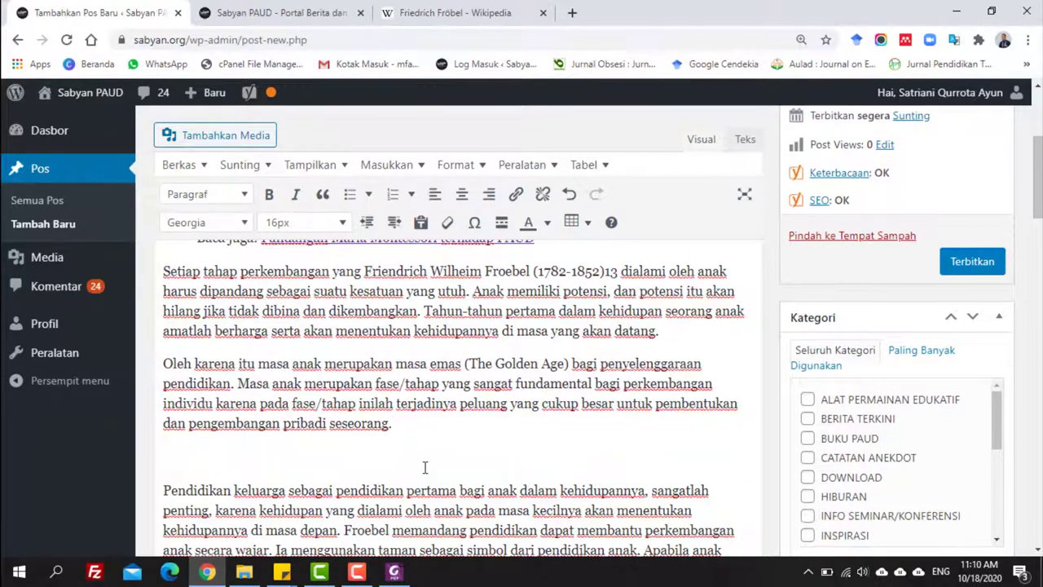
type("Baca juga")
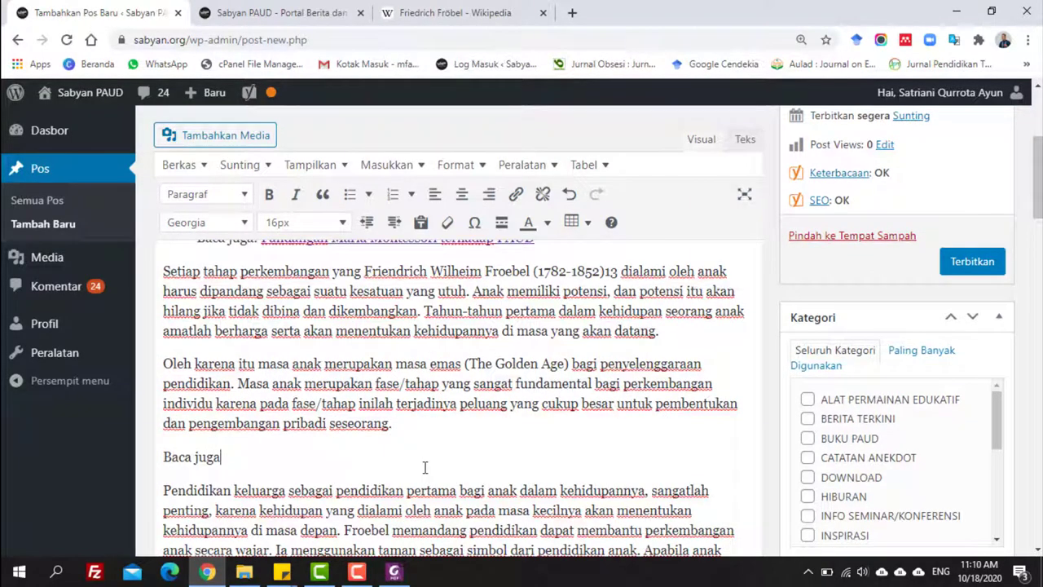
type(":")
Step: Copy the linked article title "Pandangan Pestalozzi terhadap PAUD" from the Materi PAUD section of the Sabyan PAUD homepage
left_click(309, 13)
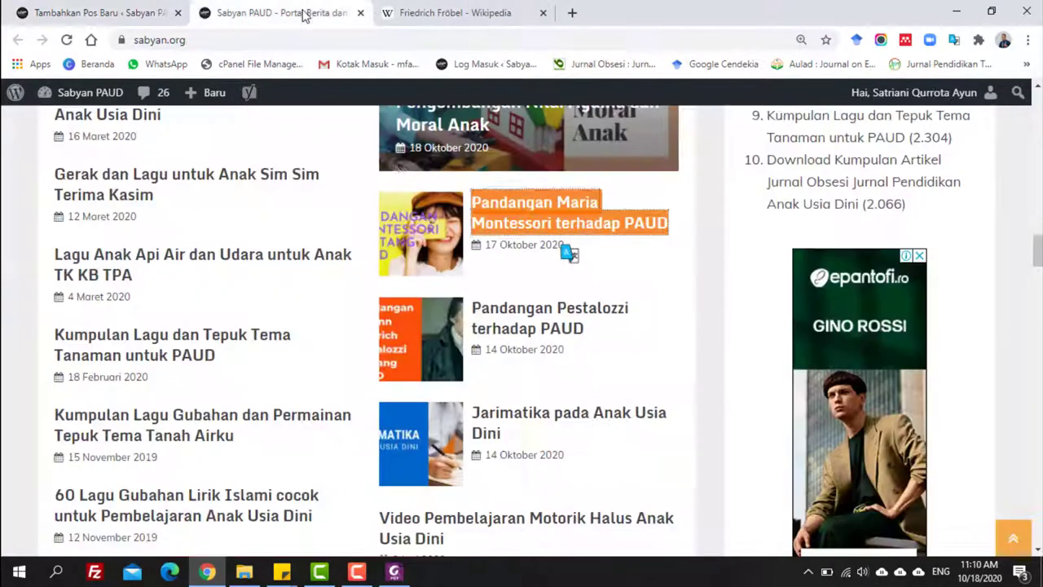
scroll(524, 391, "down", 2)
left_click_drag(593, 176, 473, 157)
right_click(486, 158)
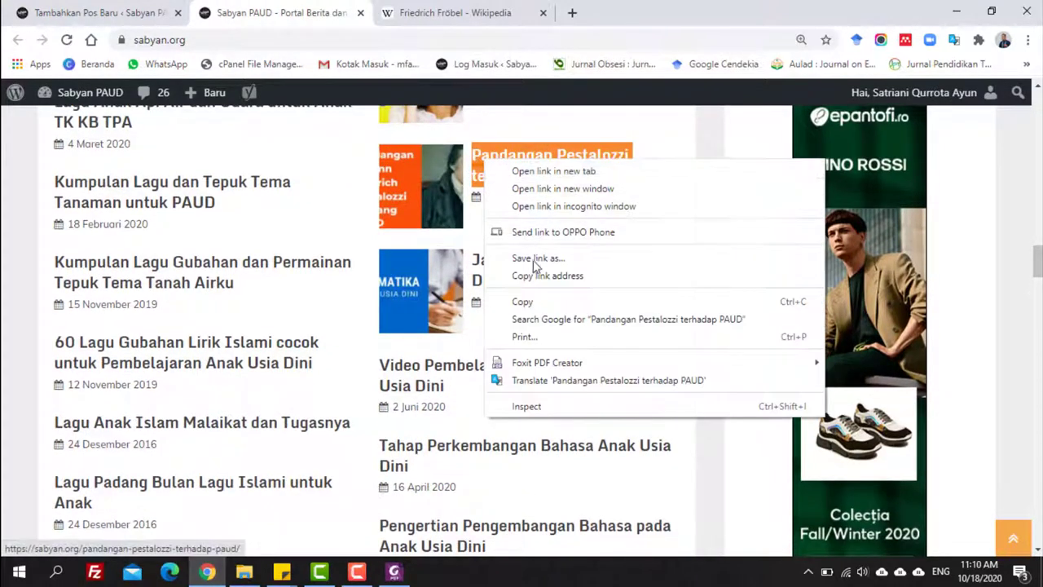
left_click(531, 303)
Step: Return to the post and paste the copied Pestalozzi title link on the same line after the second "Baca juga:"
left_click(139, 12)
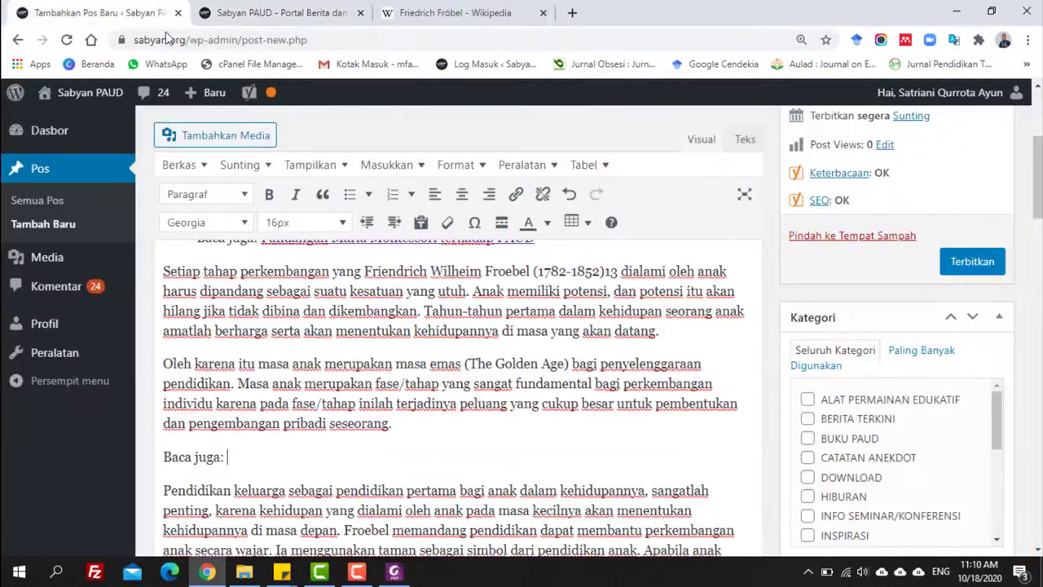
left_click(271, 457)
key("ctrl+v")
left_click(247, 418)
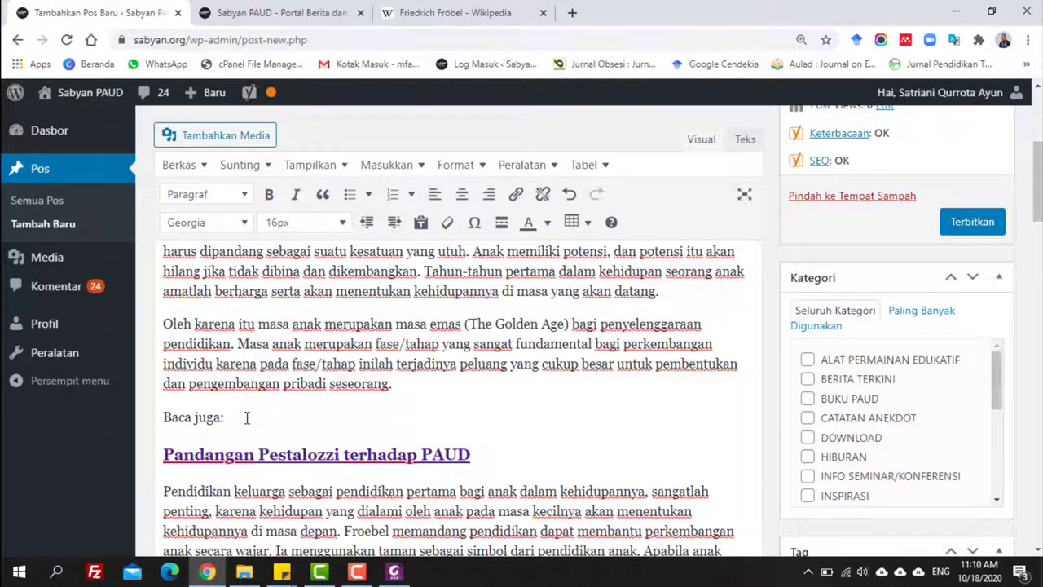
key("Delete")
Step: Review the two related-article lines in the post and the remaining problems in the Yoast SEO analysis
scroll(260, 416, "down", 4)
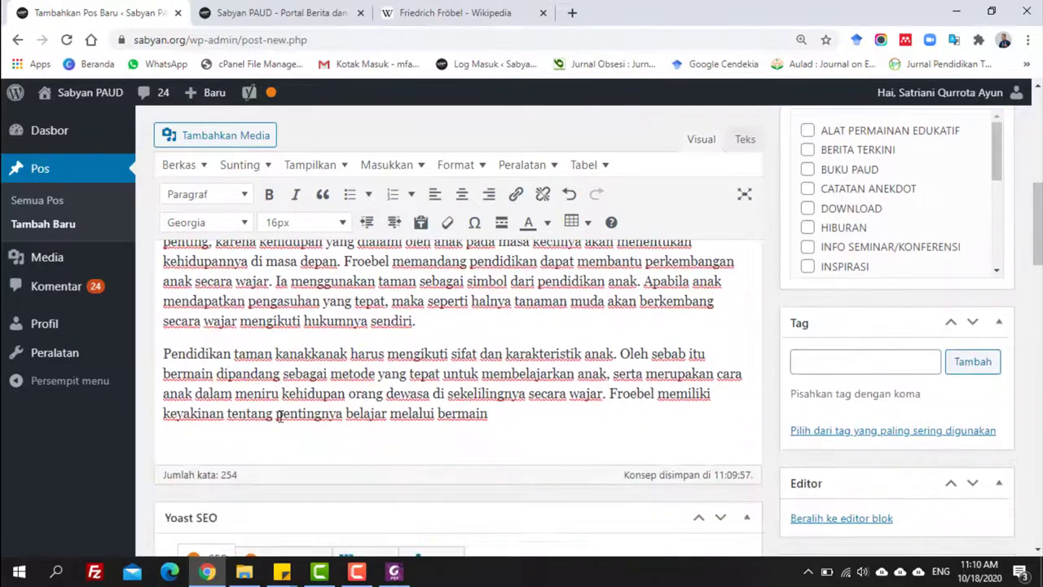
scroll(278, 416, "up", 5)
scroll(405, 404, "down", 4)
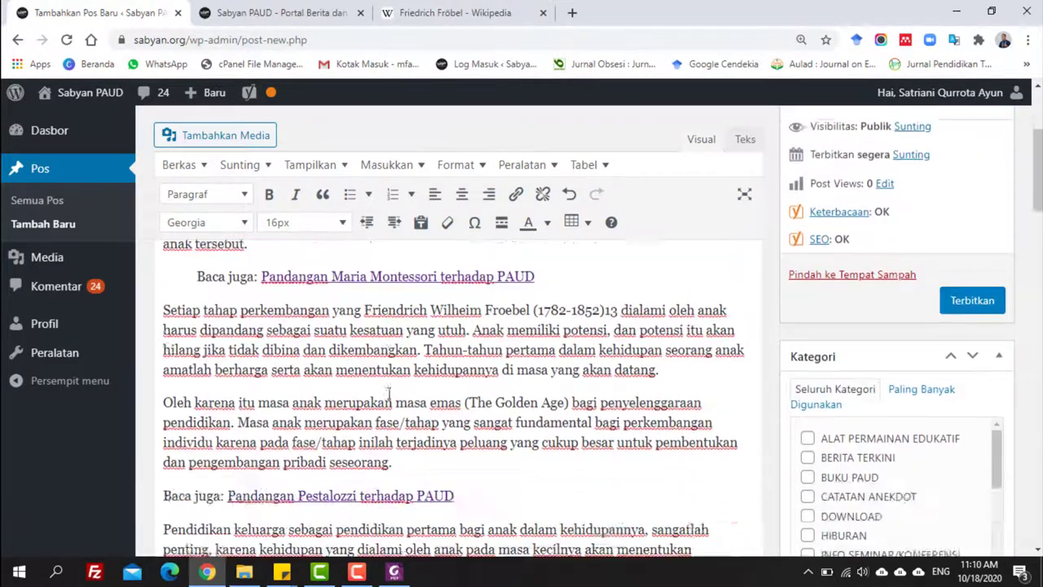
scroll(405, 405, "down", 10)
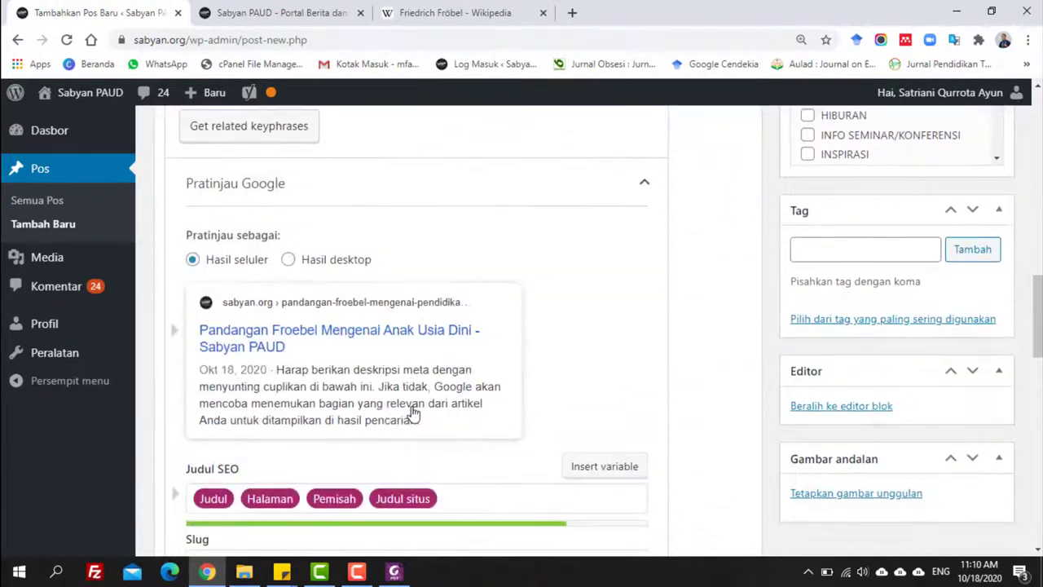
scroll(415, 405, "down", 5)
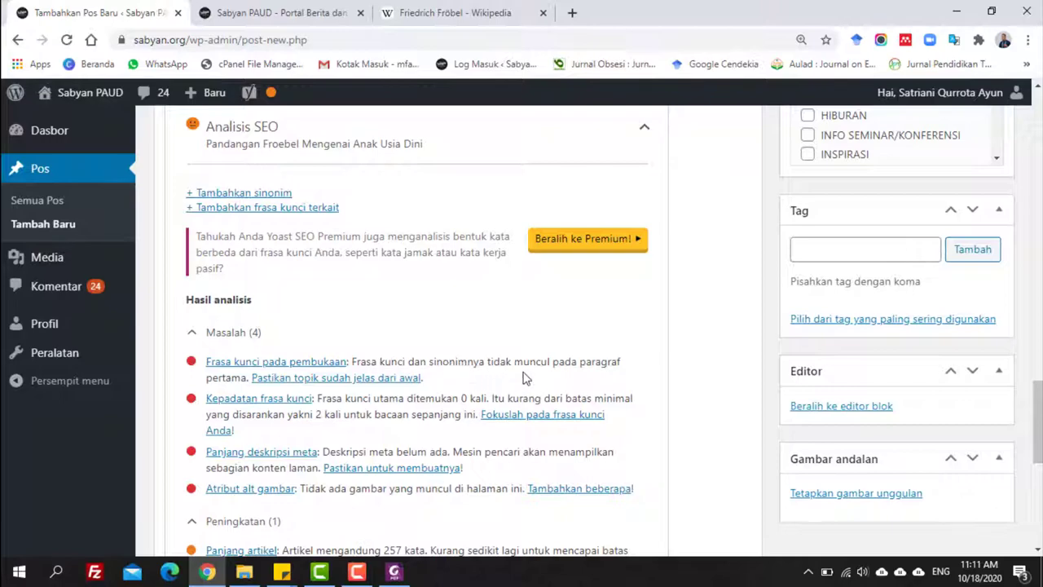
scroll(407, 391, "up", 15)
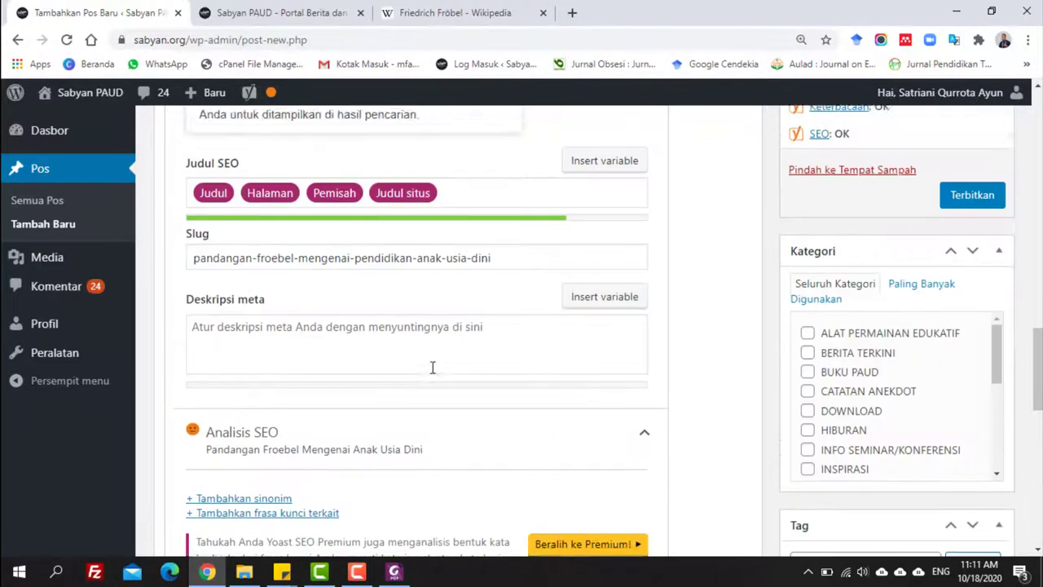
Step: Insert a new opening paragraph above the first one, reading "pada postingan ini membahas mengenai pandangan Froebel mengenai anak usia dini"
scroll(434, 367, "up", 6)
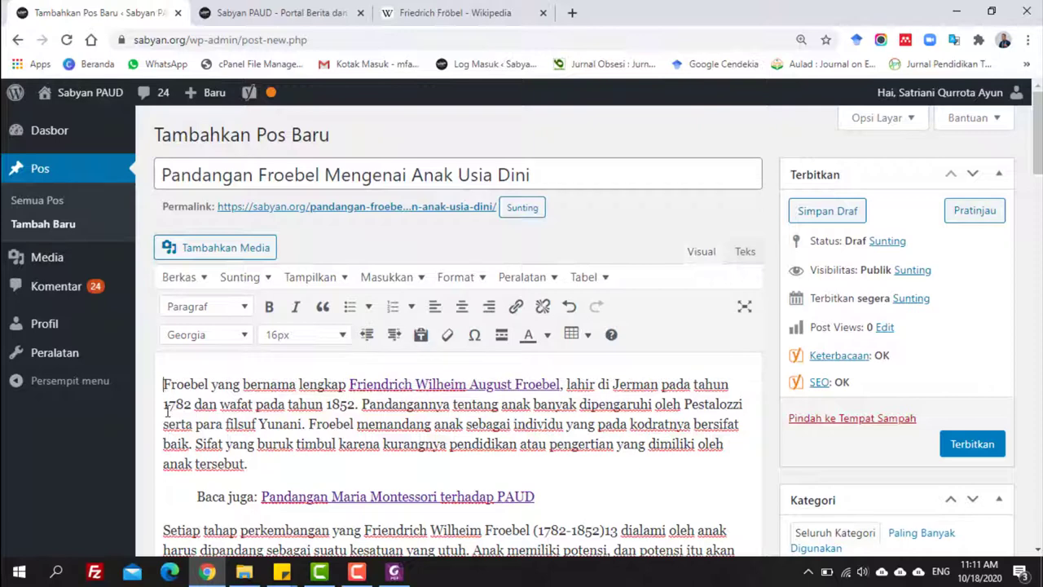
key("Return")
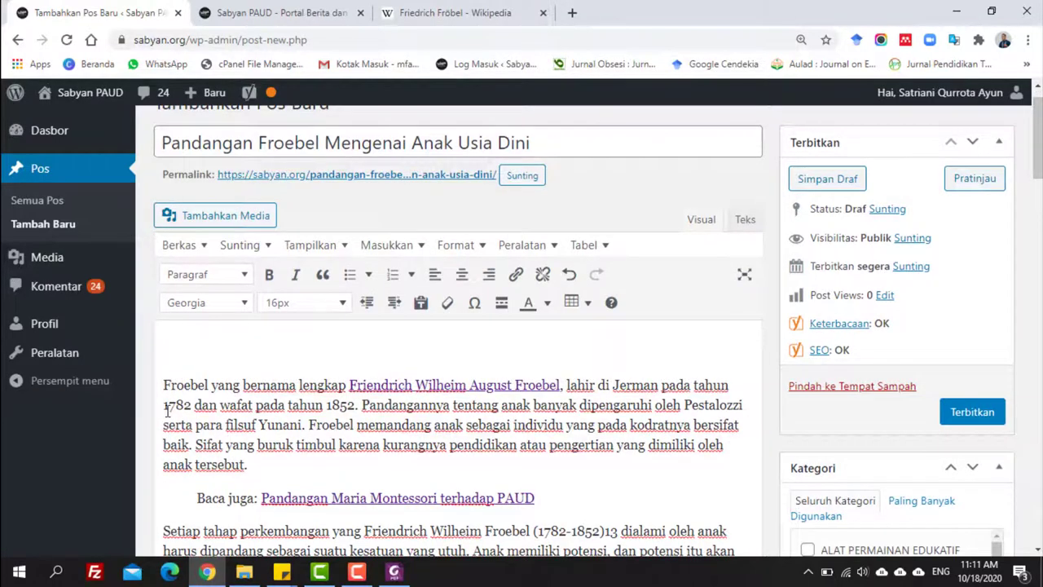
type("pda")
key("BackSpace")
type("ada")
key("BackSpace")
type("a pos")
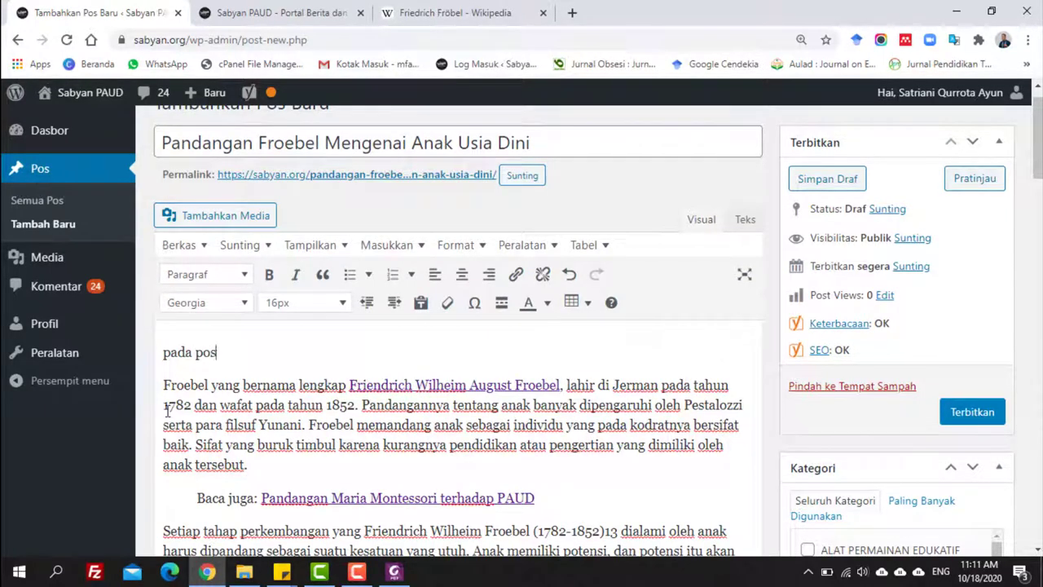
type("tingan ini ")
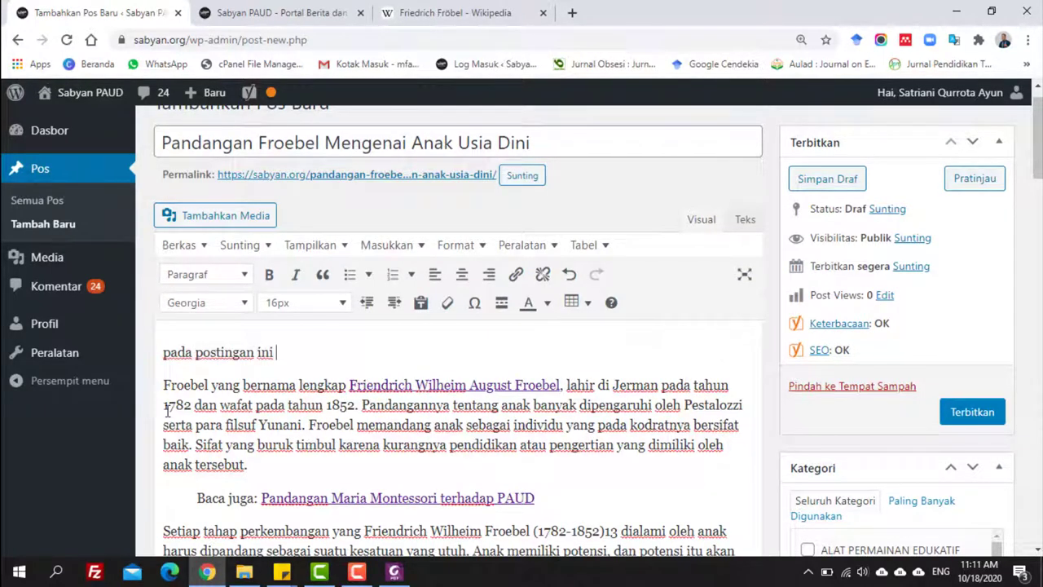
type("membahas mengena")
key("BackSpace")
type("mengenai p")
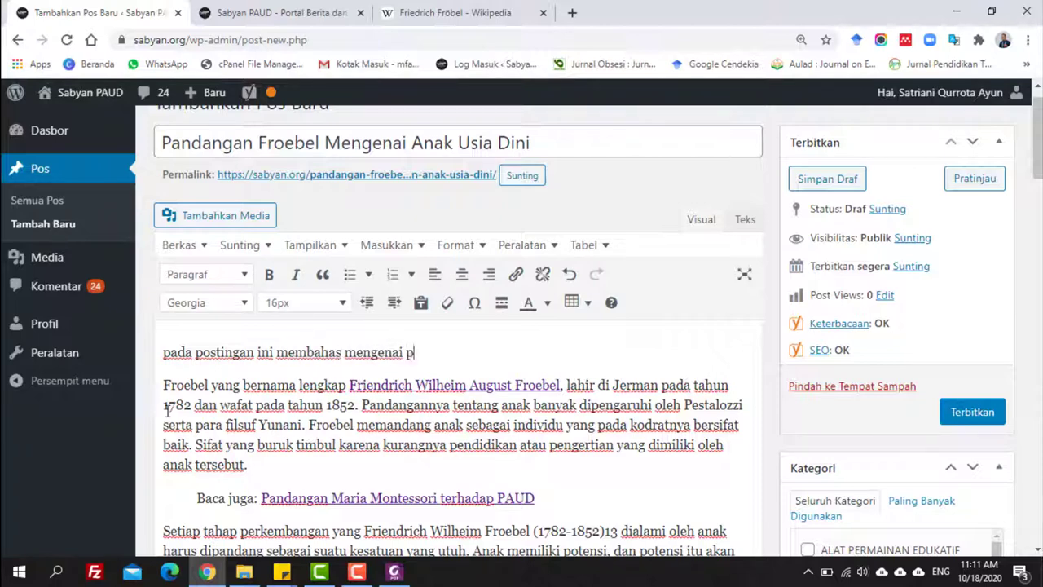
type("andangan f")
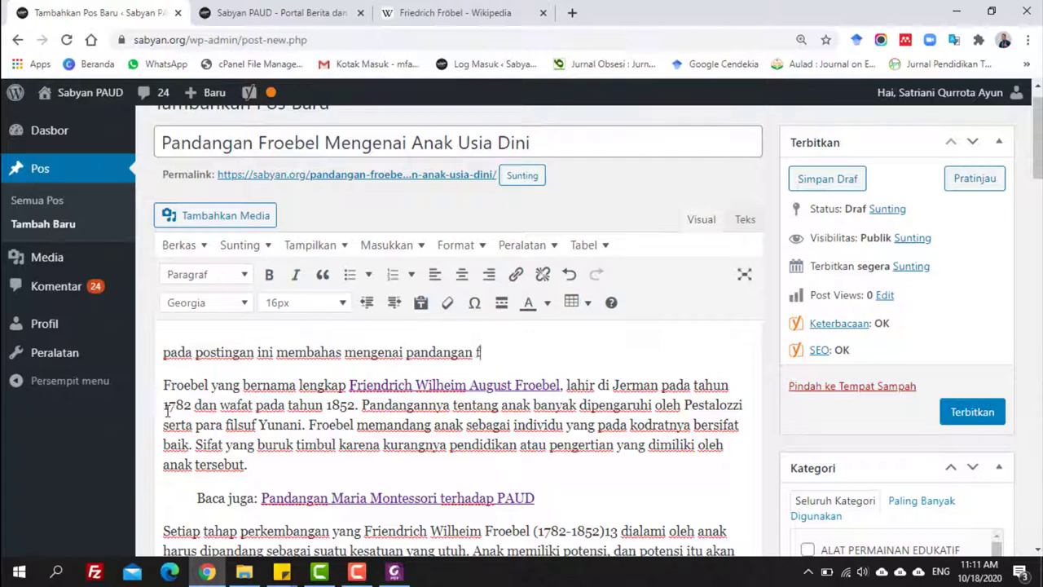
type("Froebel Mengenai")
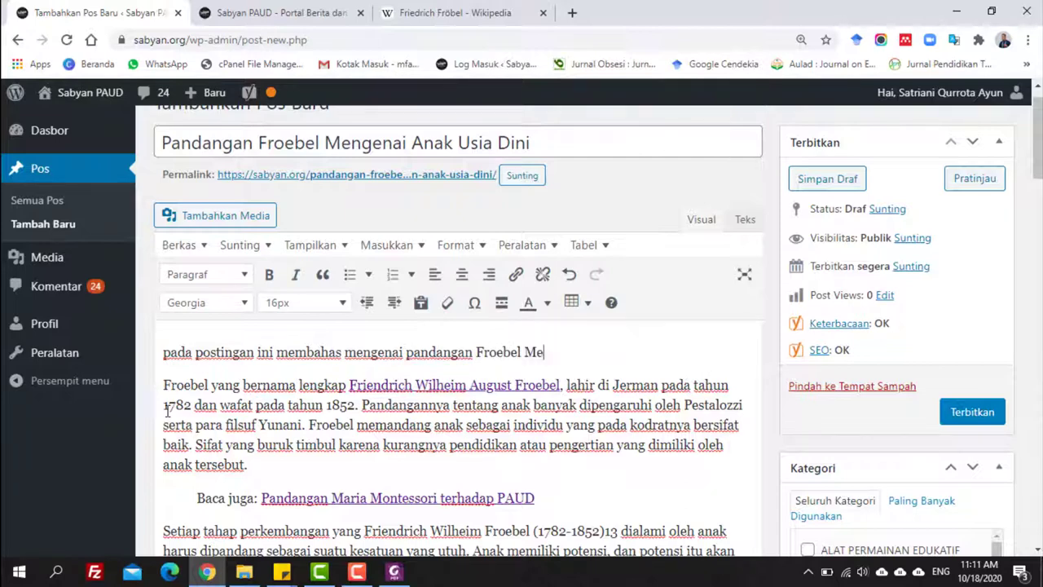
key("BackSpace")
key("BackSpace")
key("BackSpace")
key("BackSpace")
key("BackSpace")
key("BackSpace")
key("BackSpace")
key("BackSpace")
type("mengenai anak usia dini")
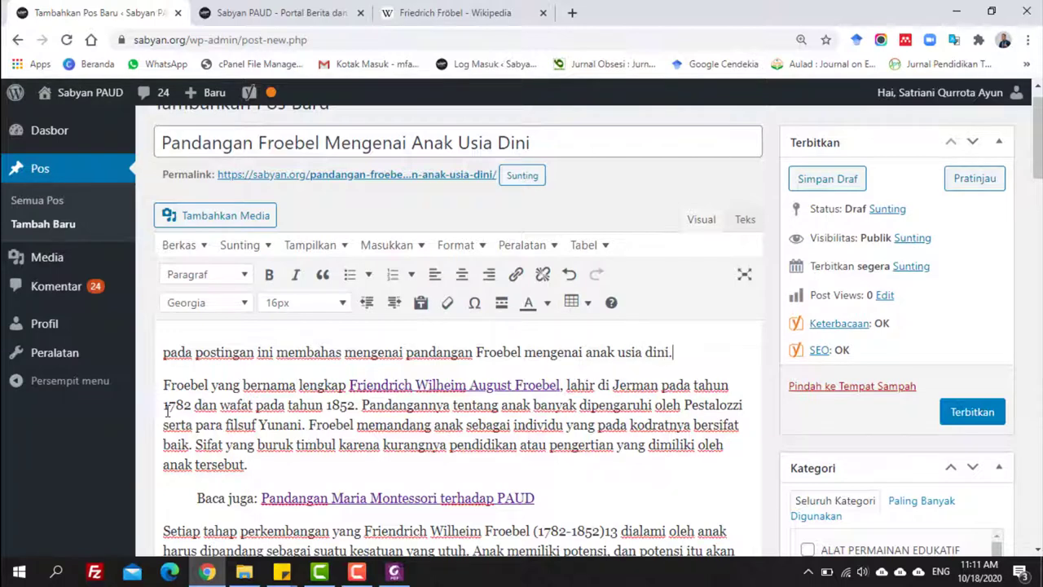
Step: Extend the opening paragraph with a second sentence reading "materi dukutip dari buku Konsep Dasar PAUD kemendikbud."
type(". dih")
type("mater")
type("i dukutip ")
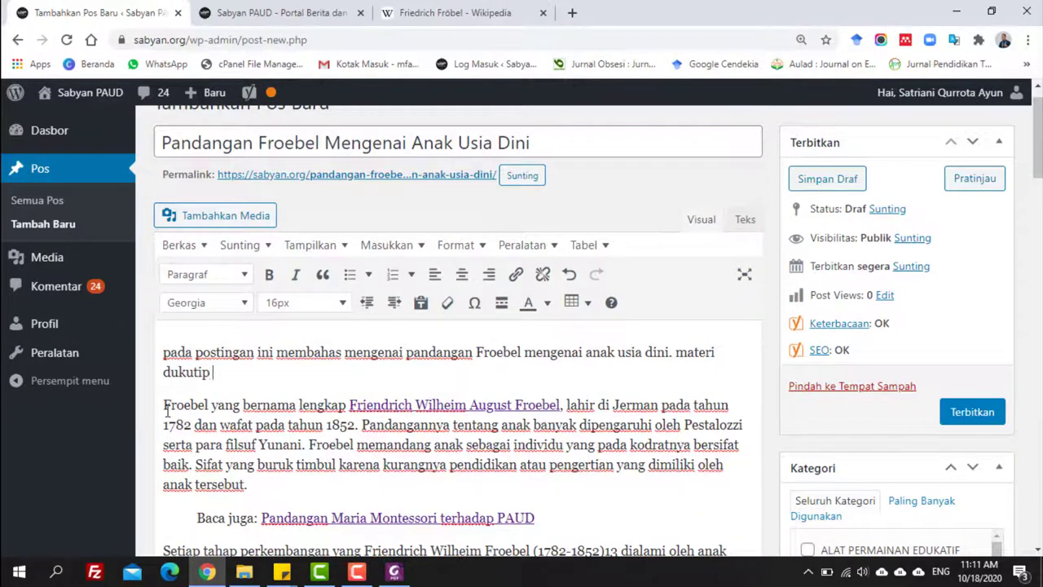
type("dari bu")
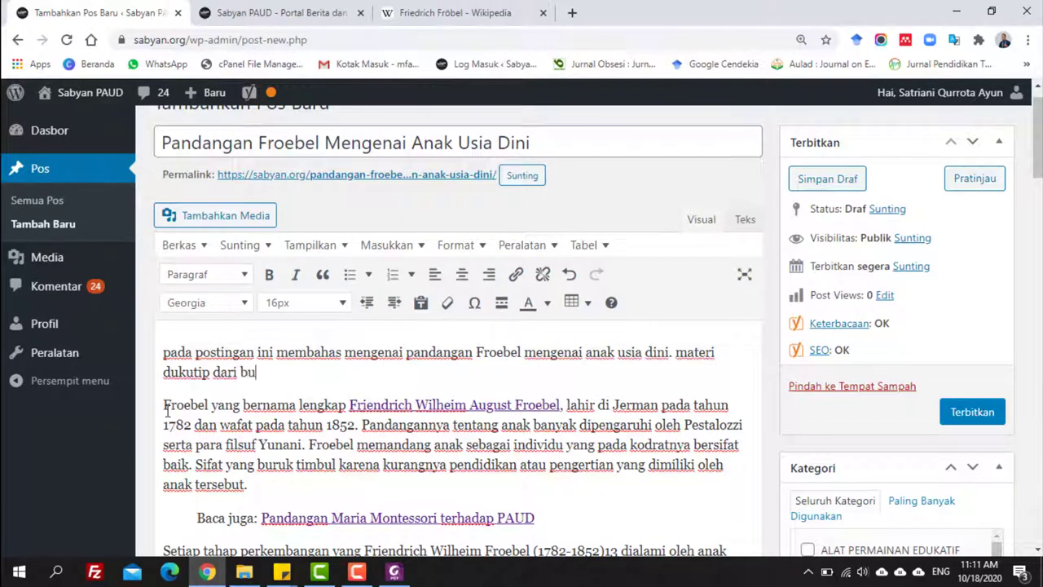
type("ku Konsep")
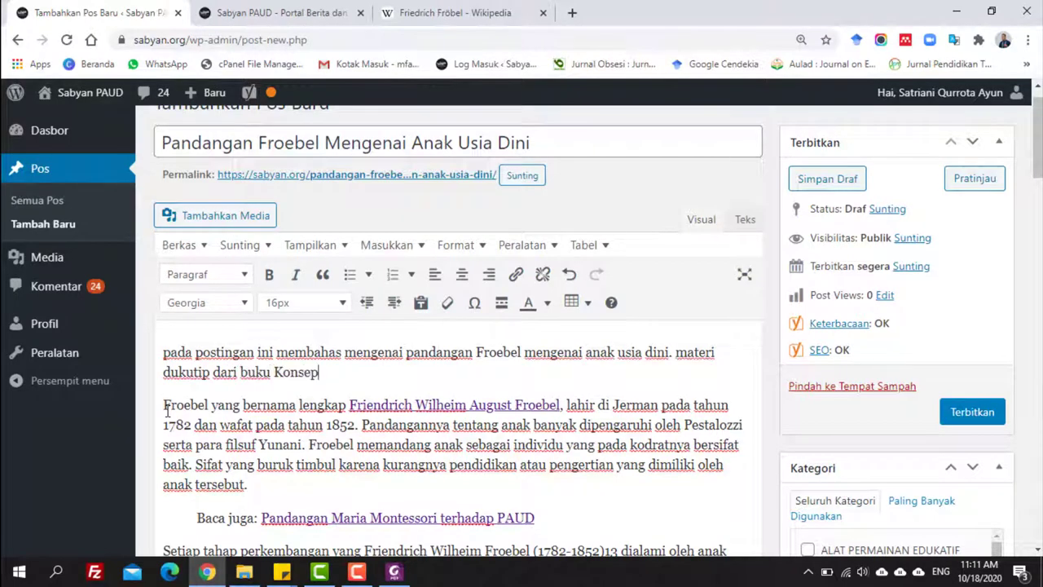
type(" Dasar PAUD kemdn")
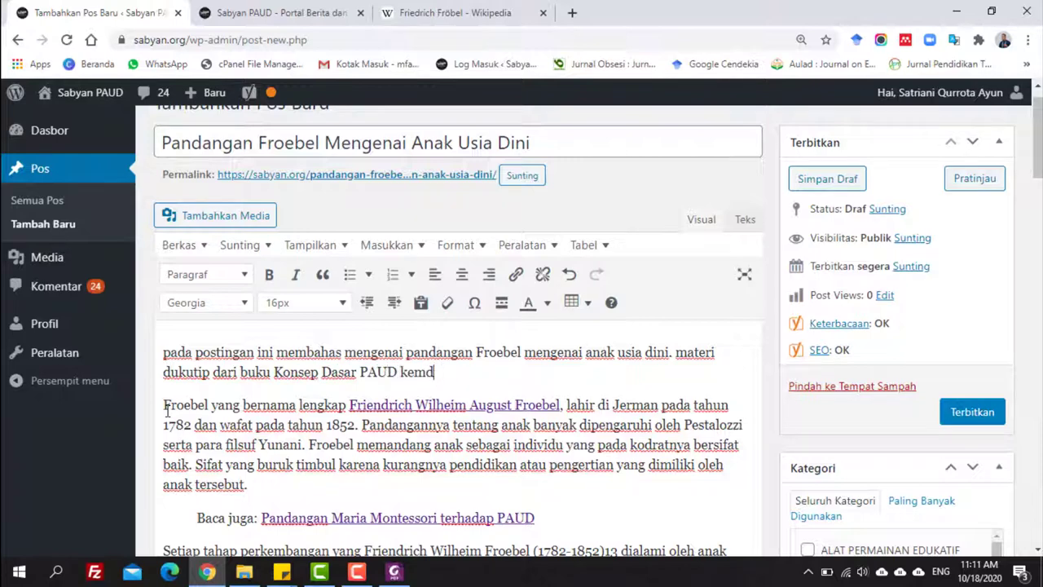
key("BackSpace")
type("endikbud.")
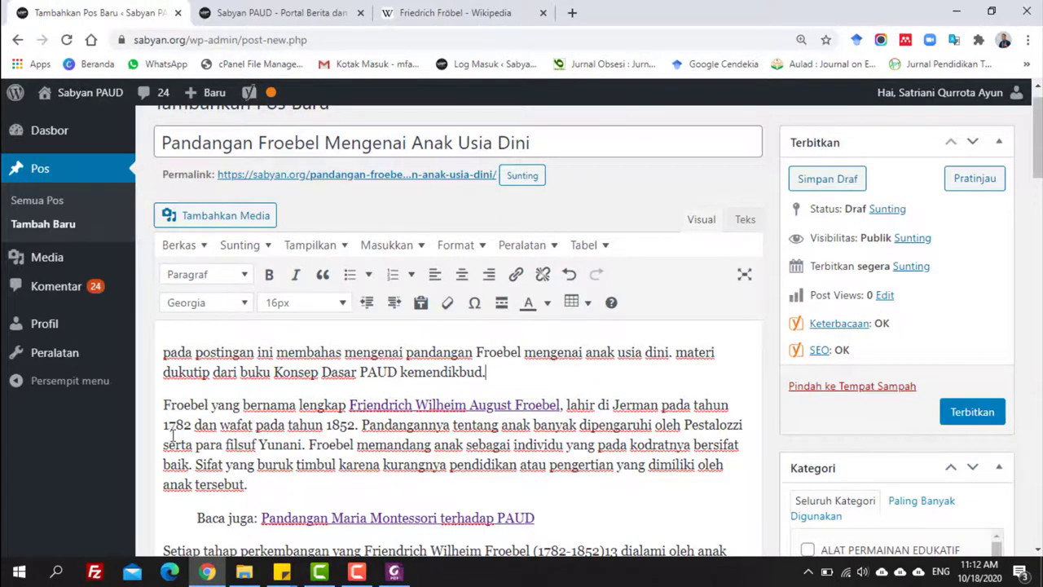
Step: Check the keyphrase density problem in the Yoast SEO analysis, highlighting where the keyphrase occurs in the post text
scroll(261, 412, "down", 10)
scroll(351, 415, "down", 10)
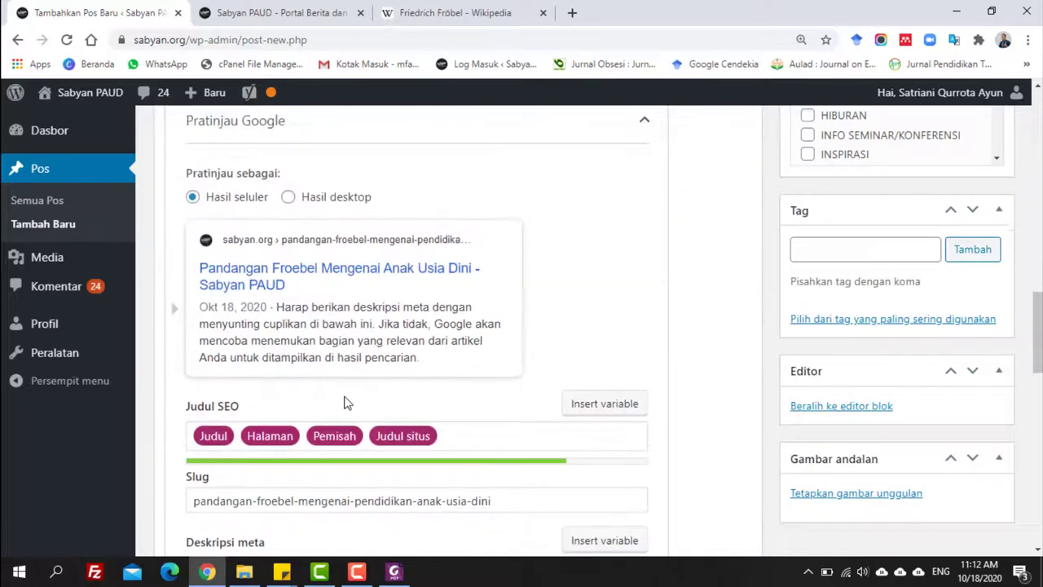
scroll(334, 399, "down", 1)
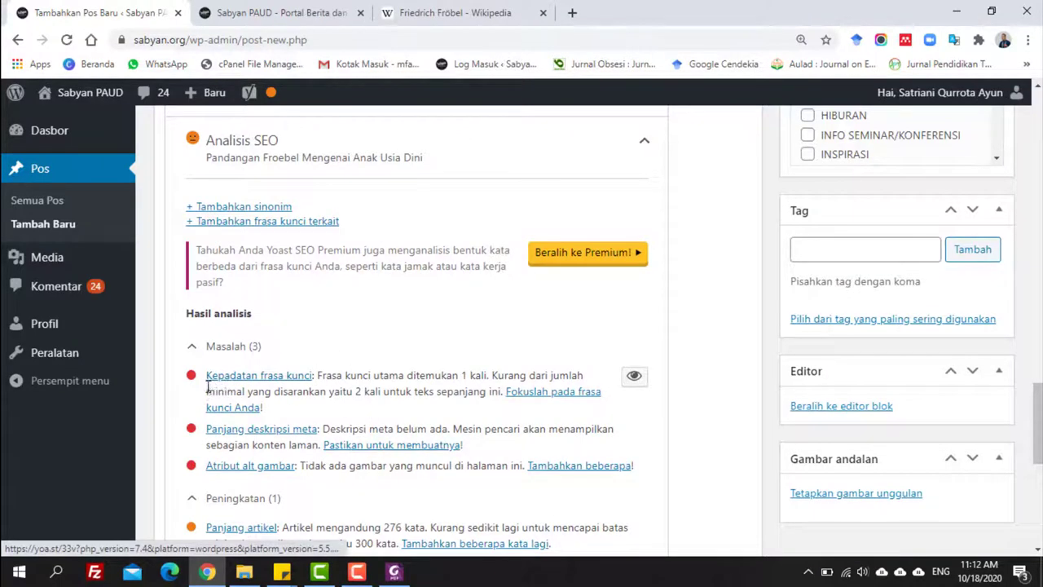
left_click(633, 379)
scroll(567, 309, "up", 5)
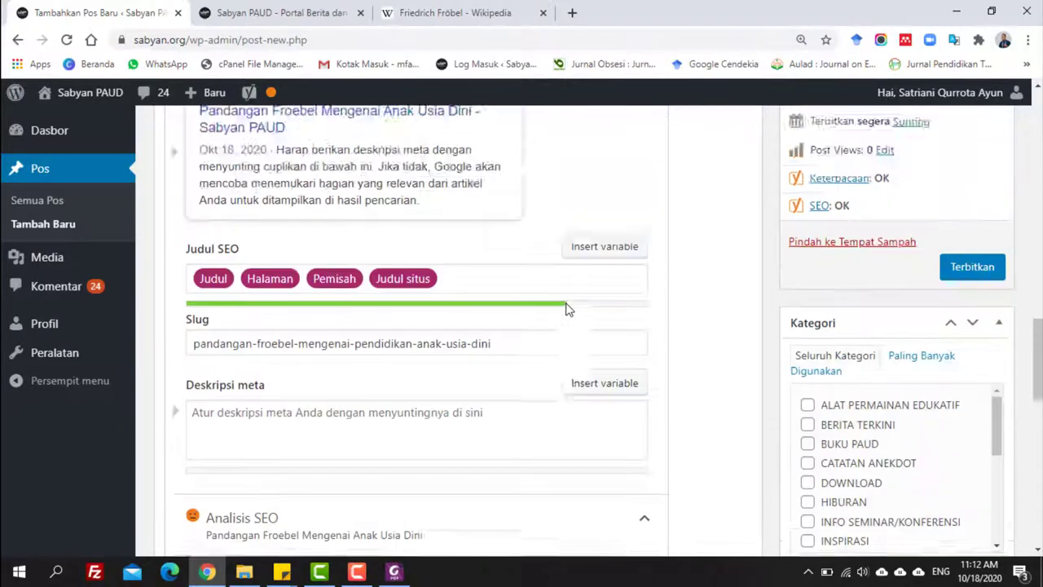
scroll(567, 309, "up", 15)
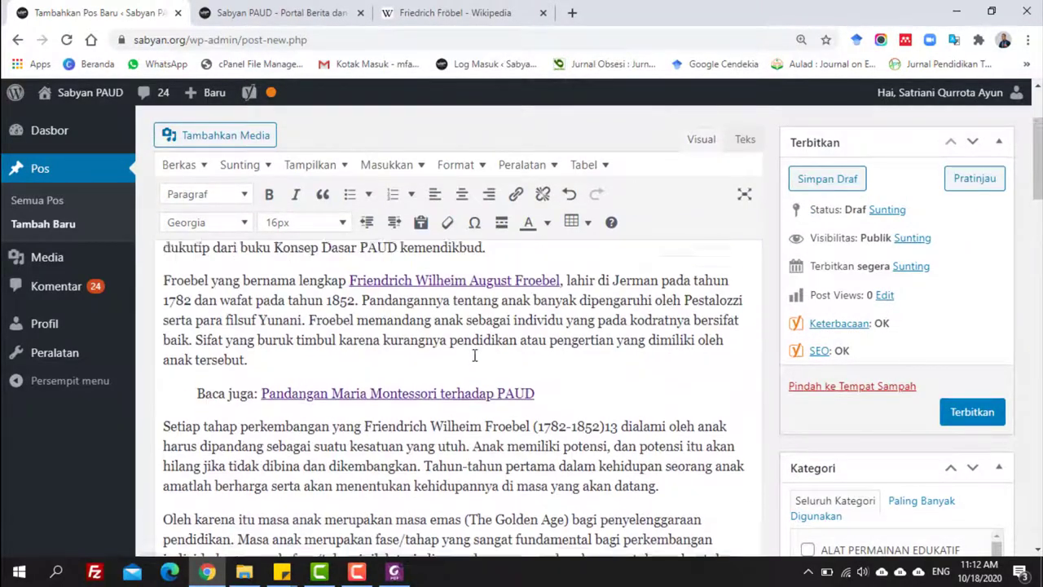
scroll(474, 356, "up", 3)
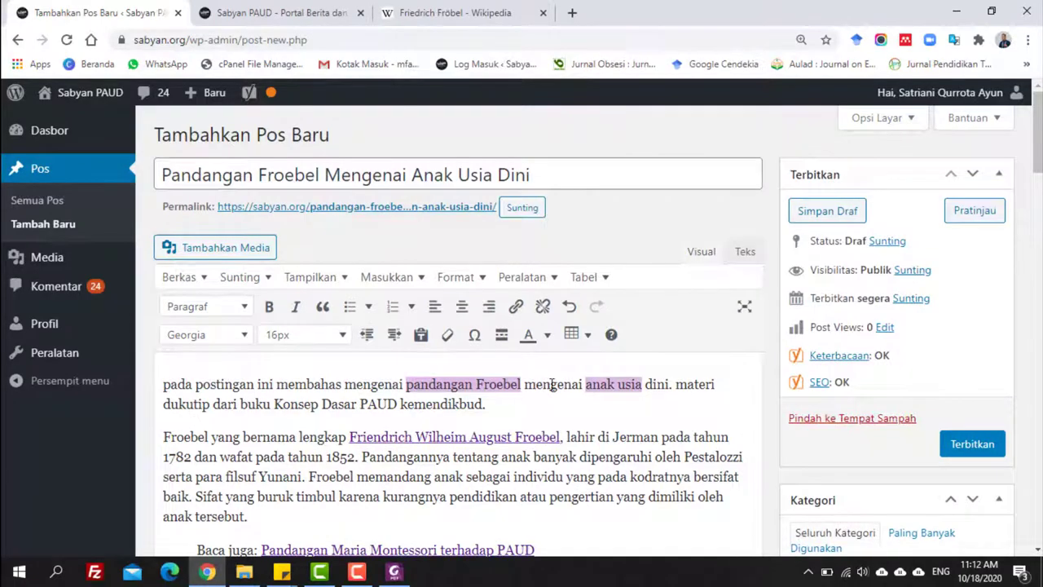
scroll(422, 418, "down", 6)
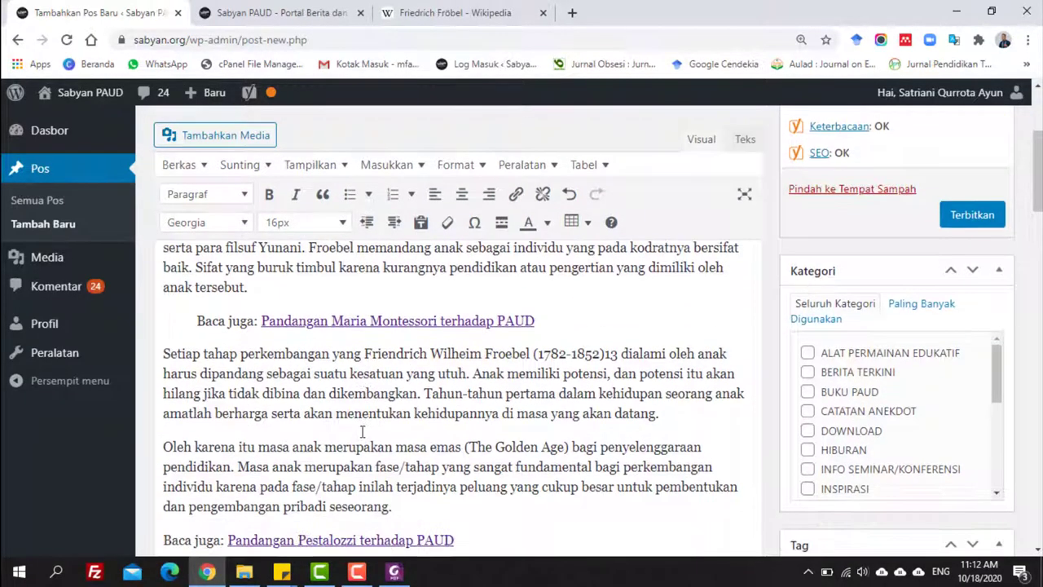
scroll(361, 435, "down", 1)
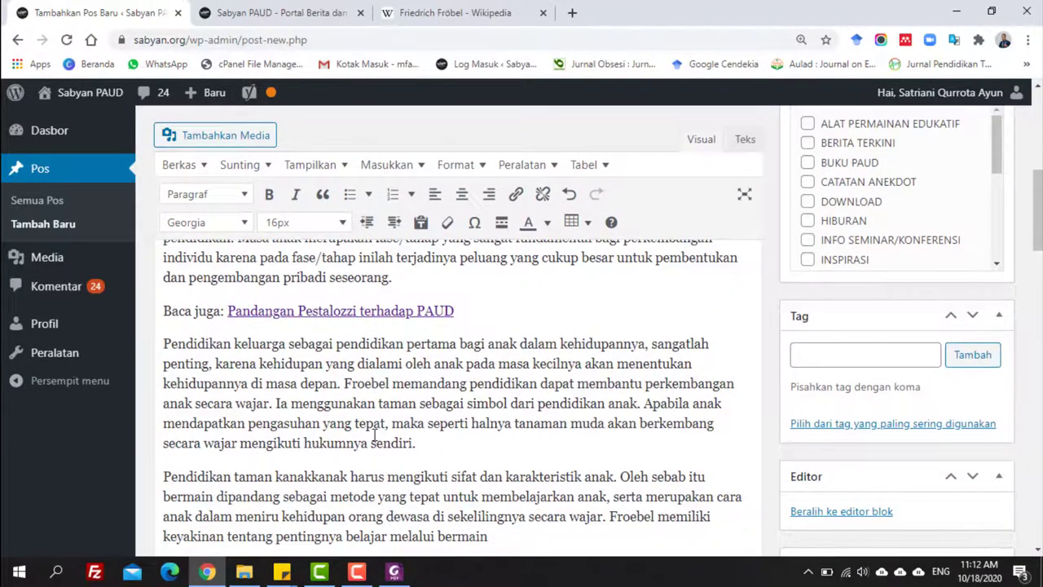
scroll(374, 434, "up", 2)
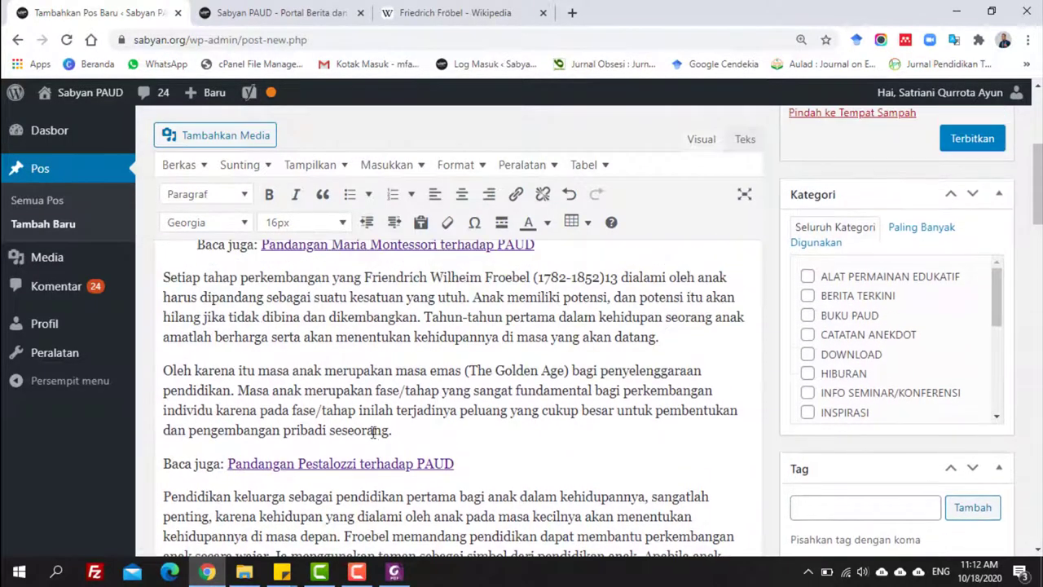
scroll(333, 419, "up", 1)
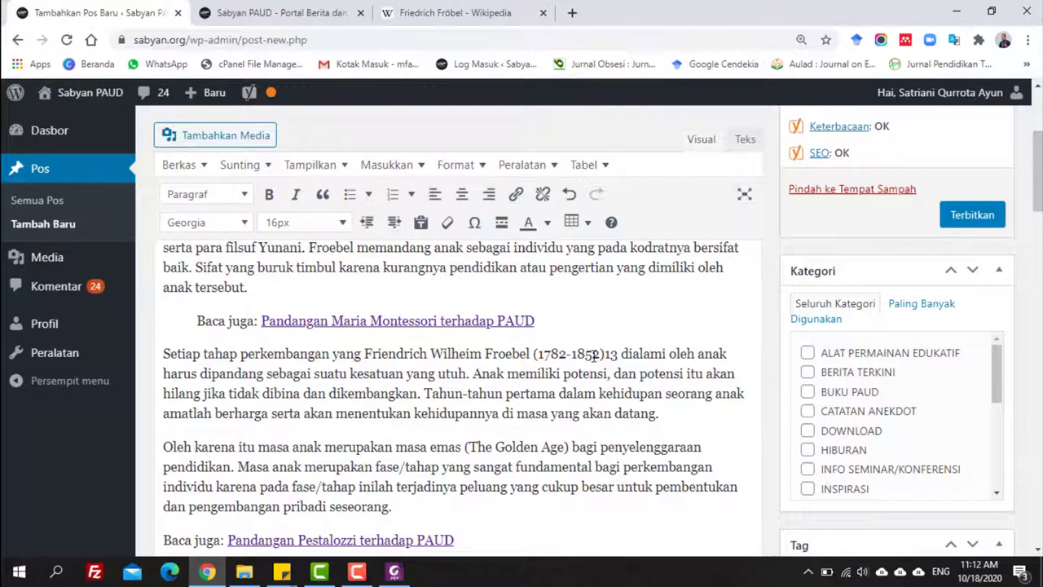
Step: In the paragraph beginning "Setiap tahap perkembangan", separate "(1782-1852)" from "13" with a space and insert "Pandangan Froebel" at its start
left_click(604, 353)
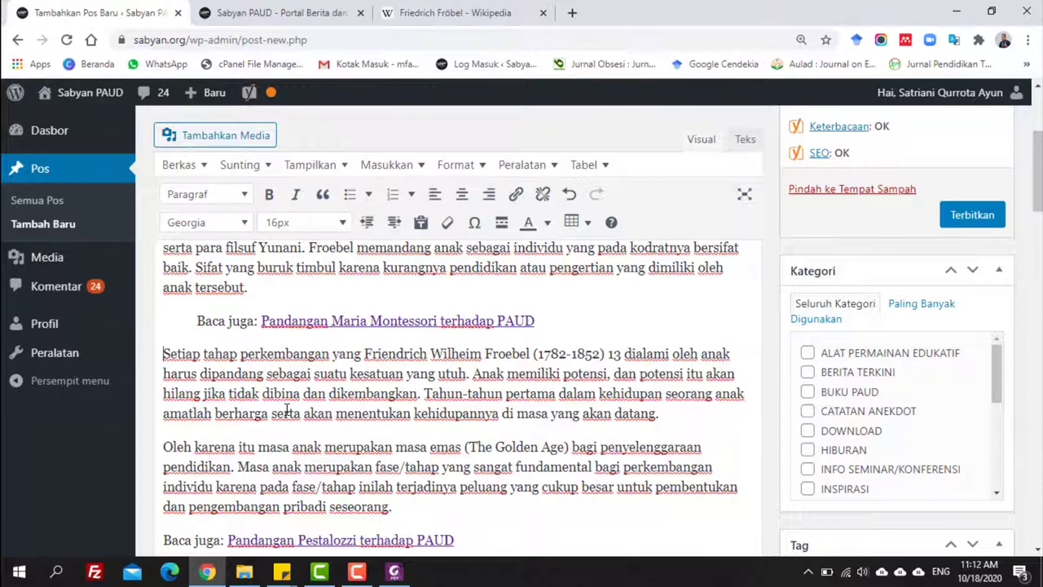
type("Pa")
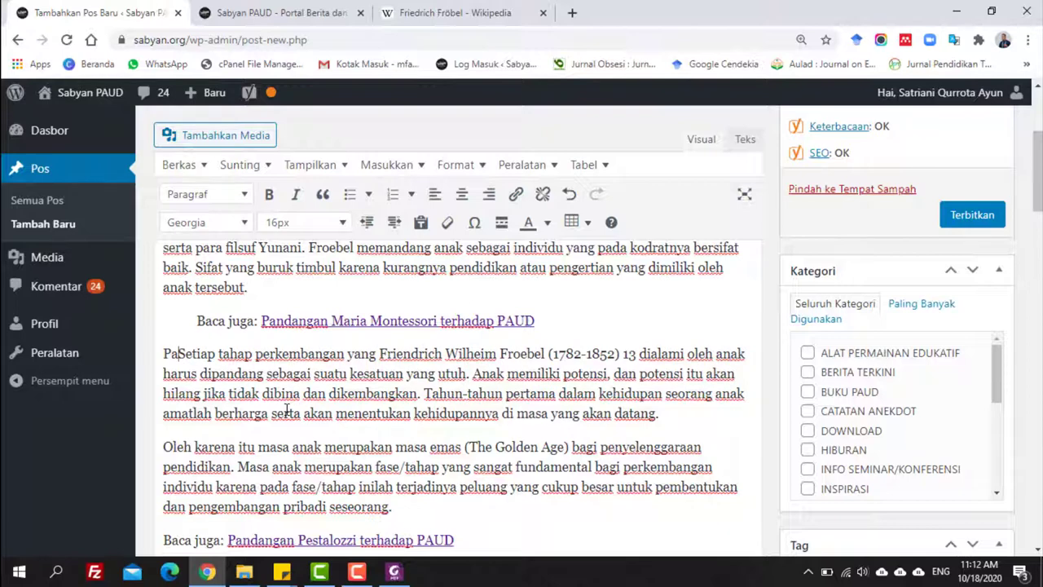
type("andanga")
key("BackSpace")
key("BackSpace")
key("BackSpace")
key("BackSpace")
key("BackSpace")
key("BackSpace")
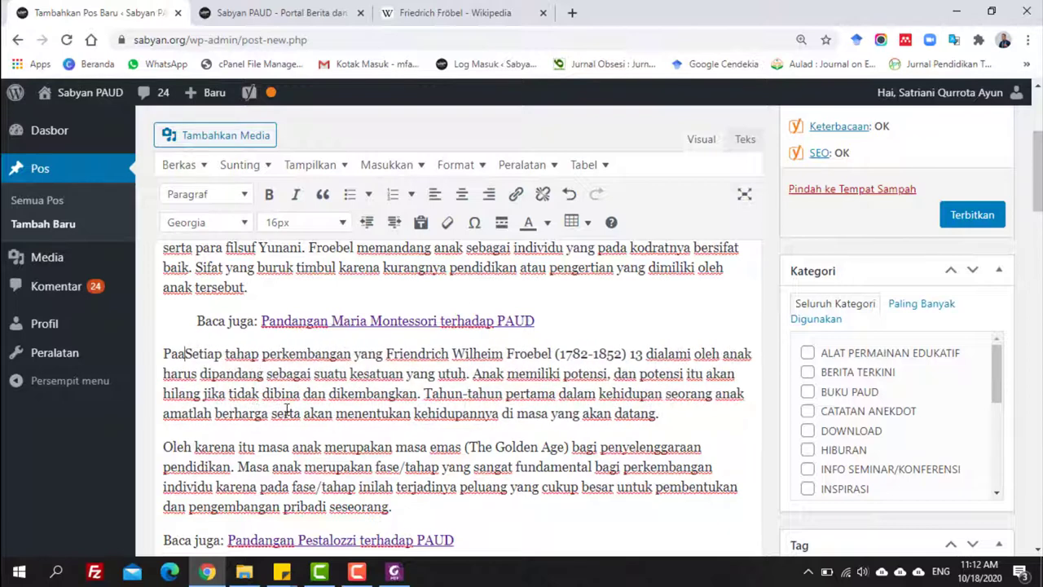
key("BackSpace")
type("ndangan ")
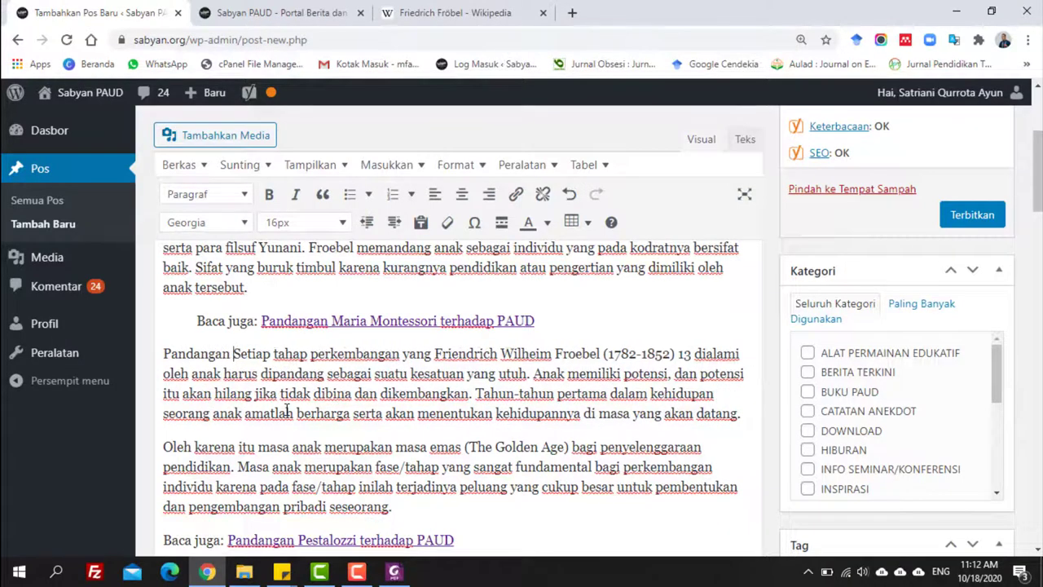
type("Froebe")
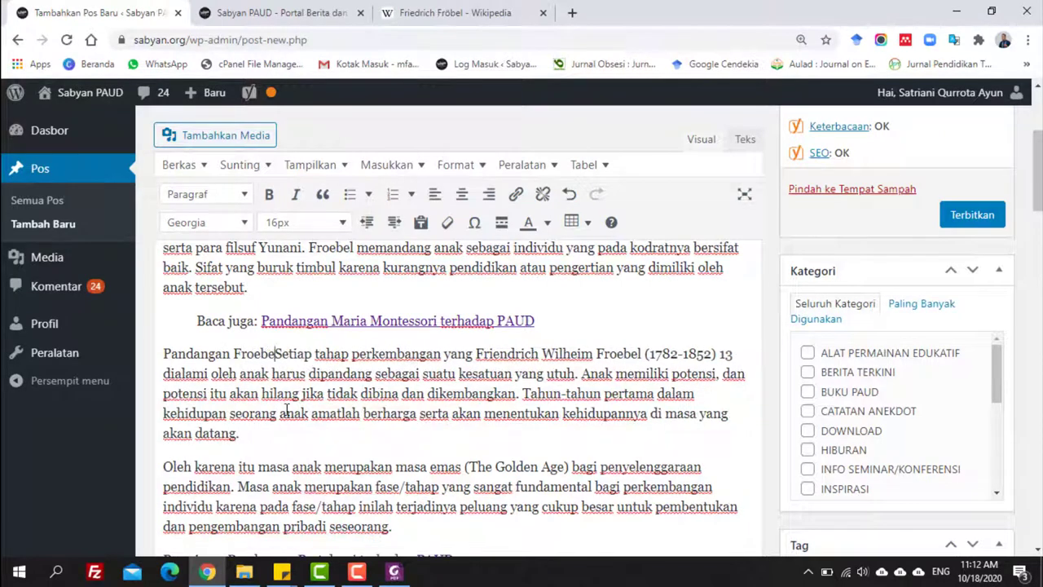
type("l")
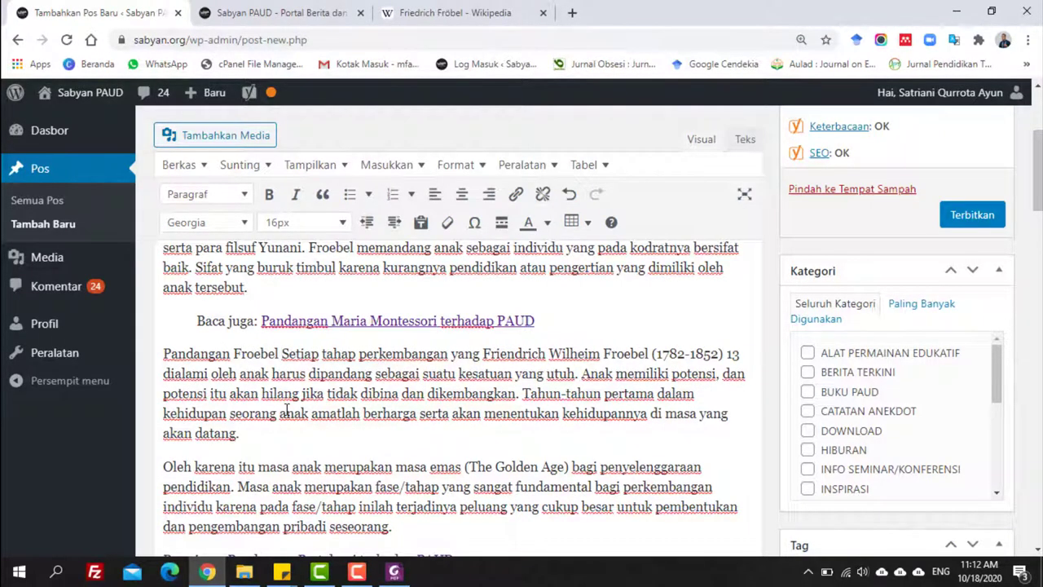
Step: Complete the inserted phrase before "Setiap" with "mengenai anak usia dini diantaranya;"
scroll(285, 410, "up", 3)
scroll(285, 410, "down", 4)
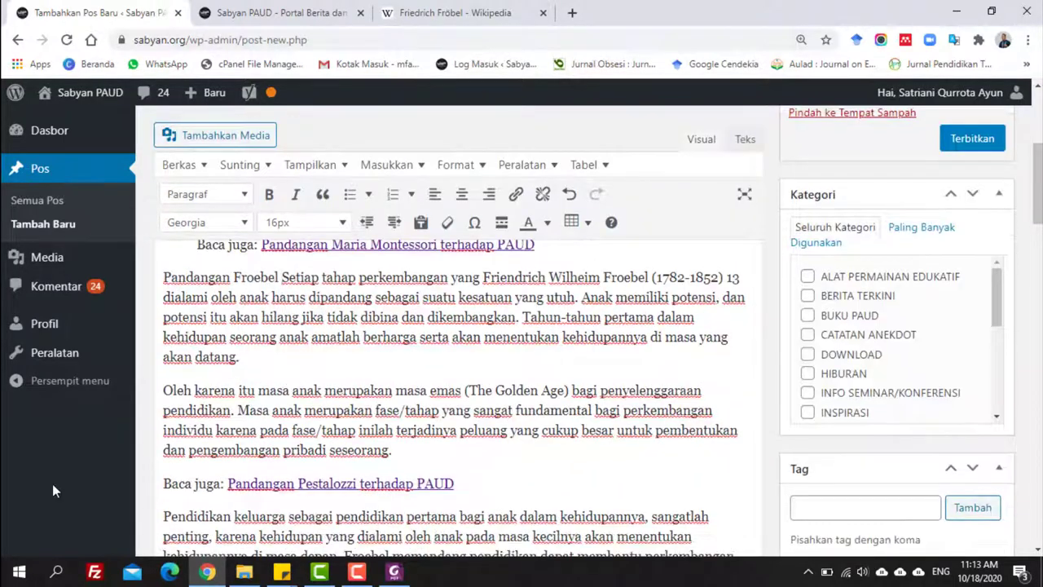
scroll(302, 443, "down", 1)
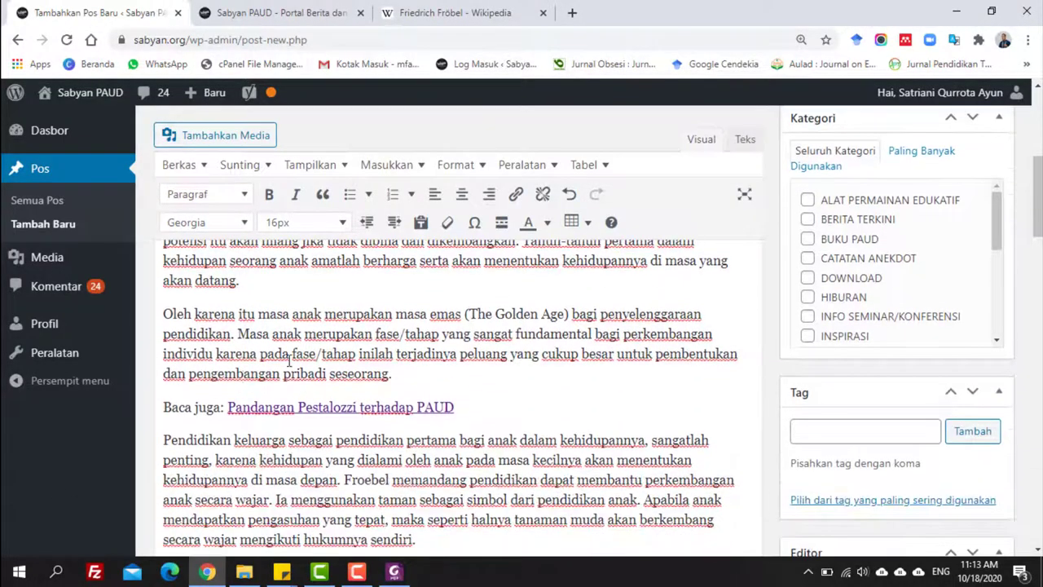
scroll(296, 372, "up", 1)
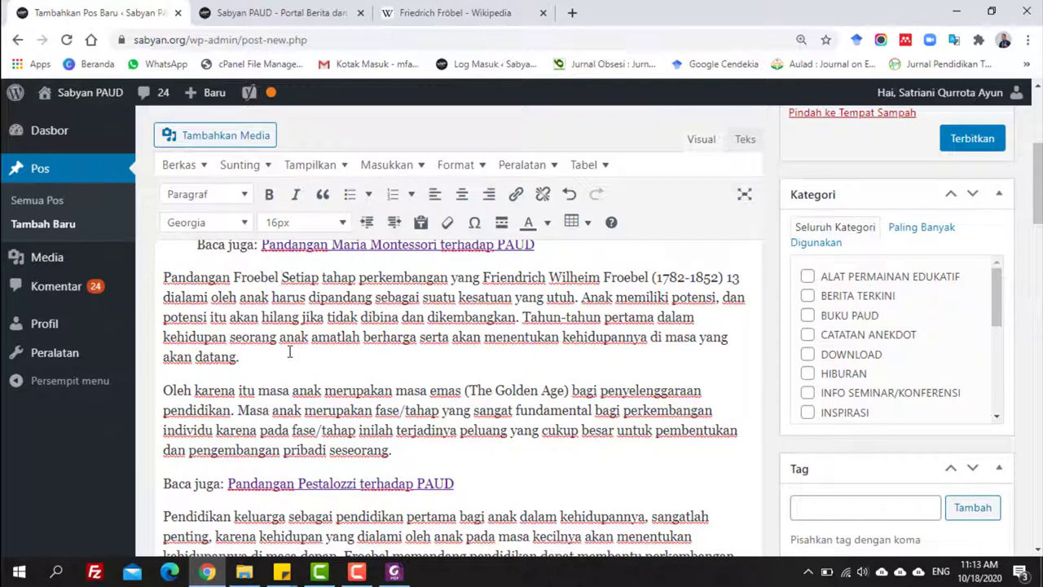
type("mengenai ")
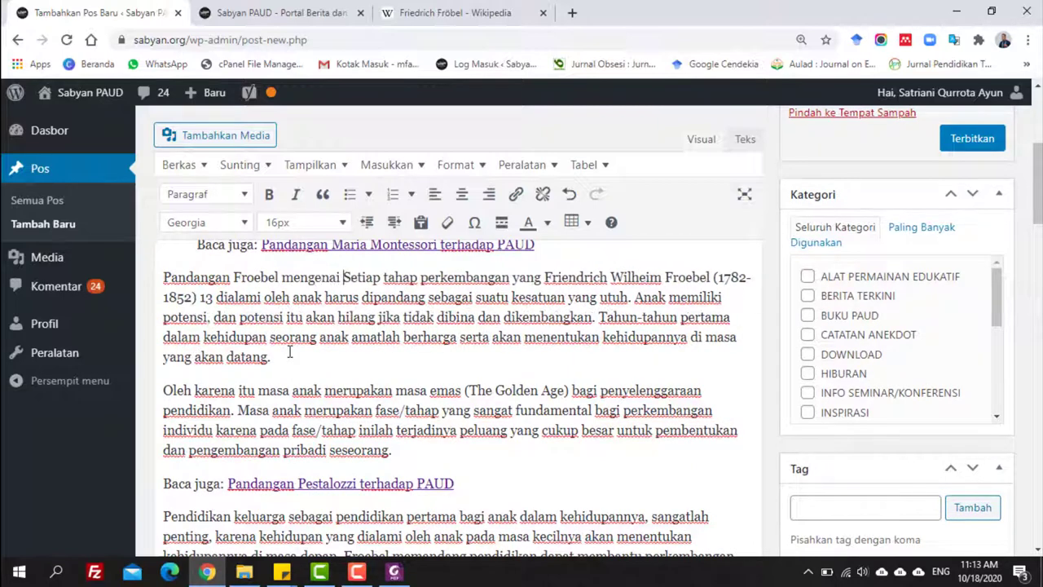
type("anak usia dini")
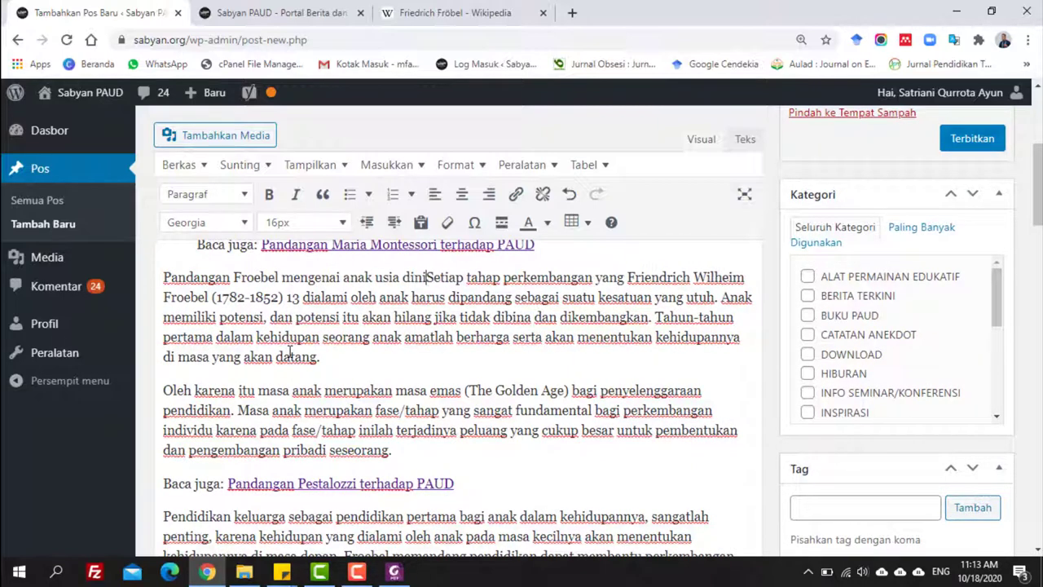
type(" diantaran")
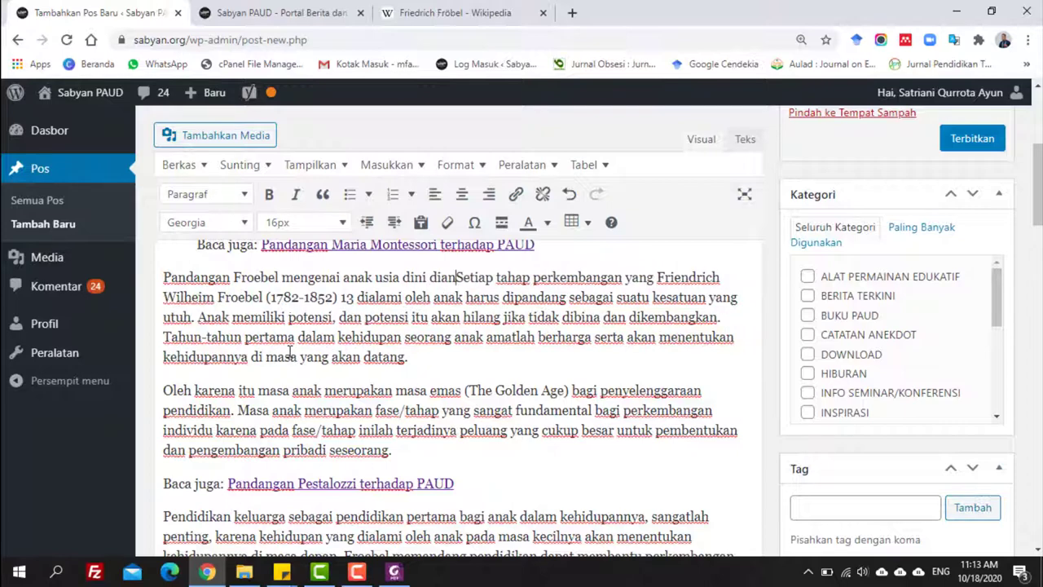
type("ya;")
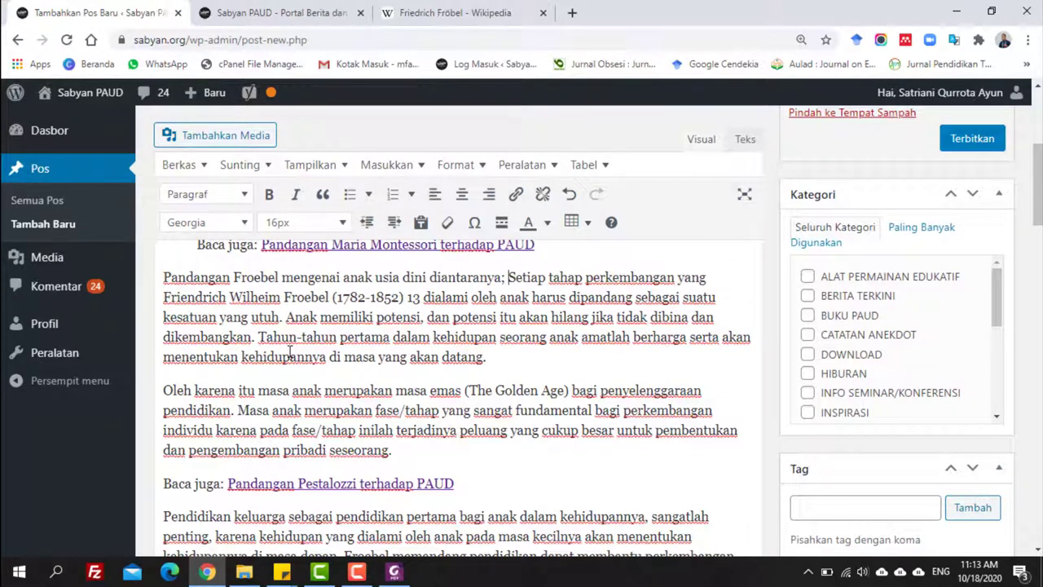
Step: Change the capitalised "Setiap" following the inserted phrase to lowercase "setiap"
key("Delete")
type("s")
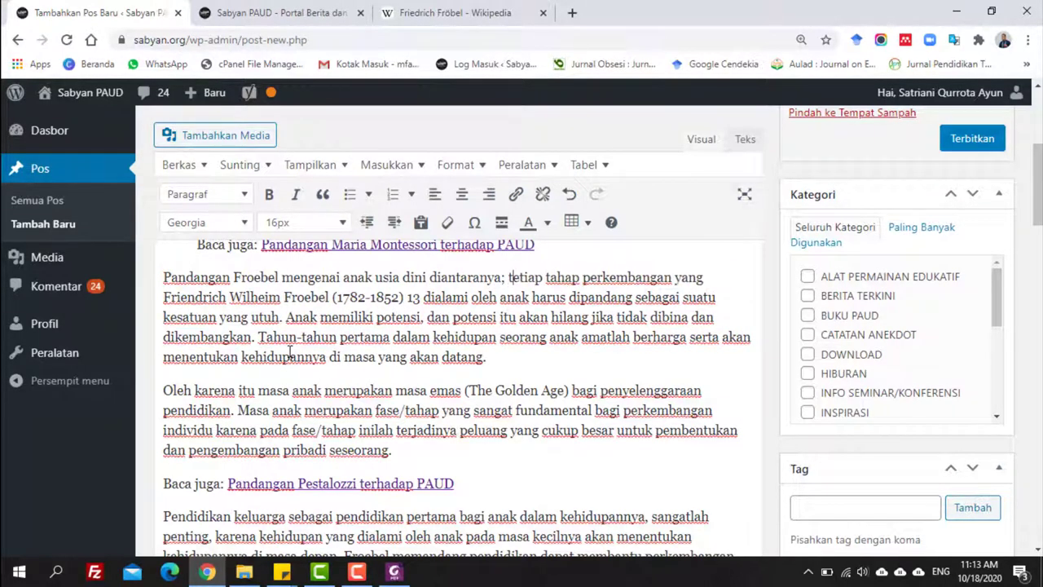
scroll(279, 370, "up", 1)
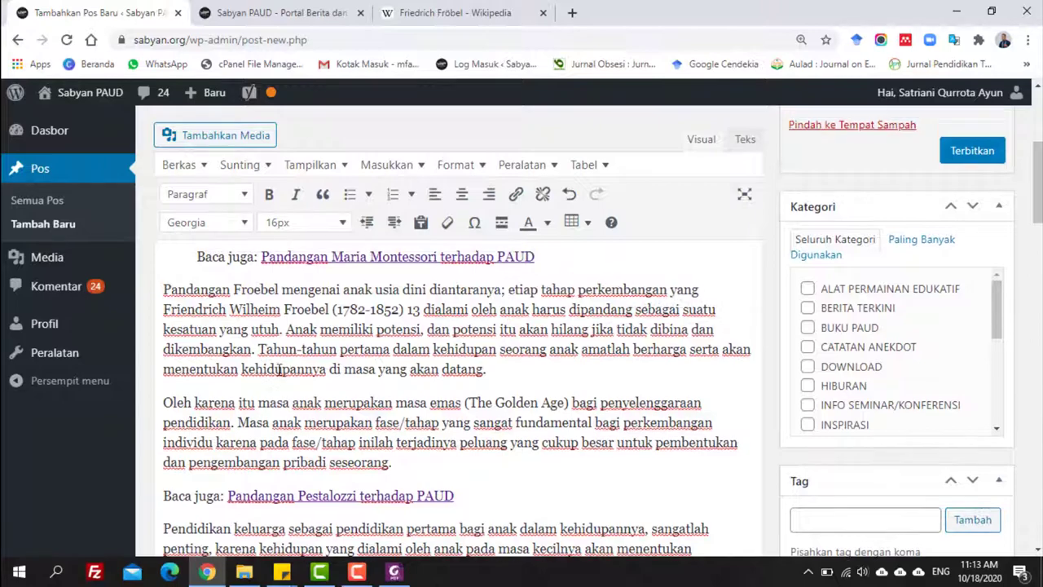
key("BackSpace")
type("s")
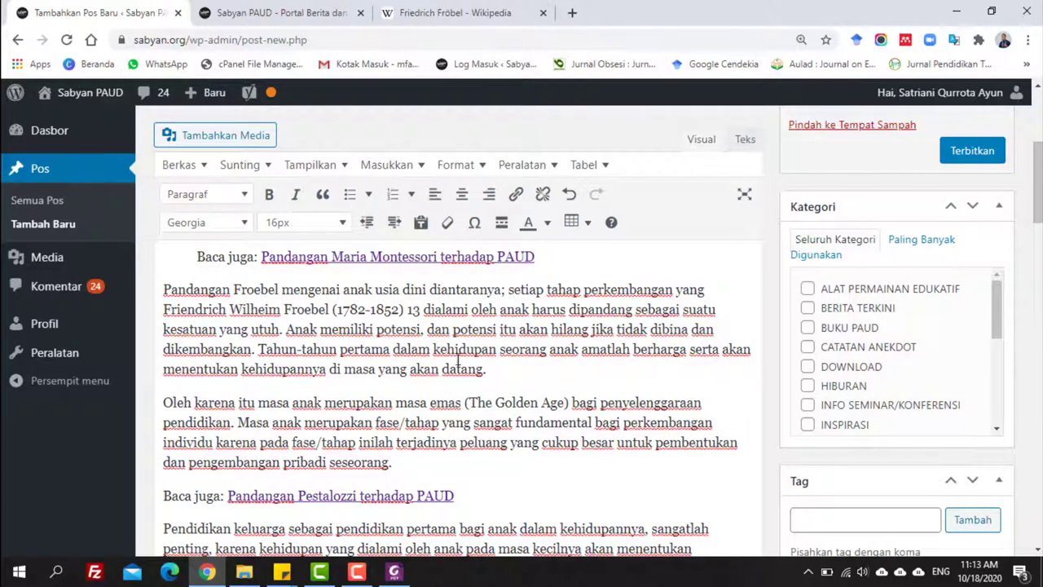
Step: Review the remaining problems in the Yoast SEO analysis and begin the meta description with "Pandangan Froebel terhadap anak usia dini"
scroll(458, 359, "down", 15)
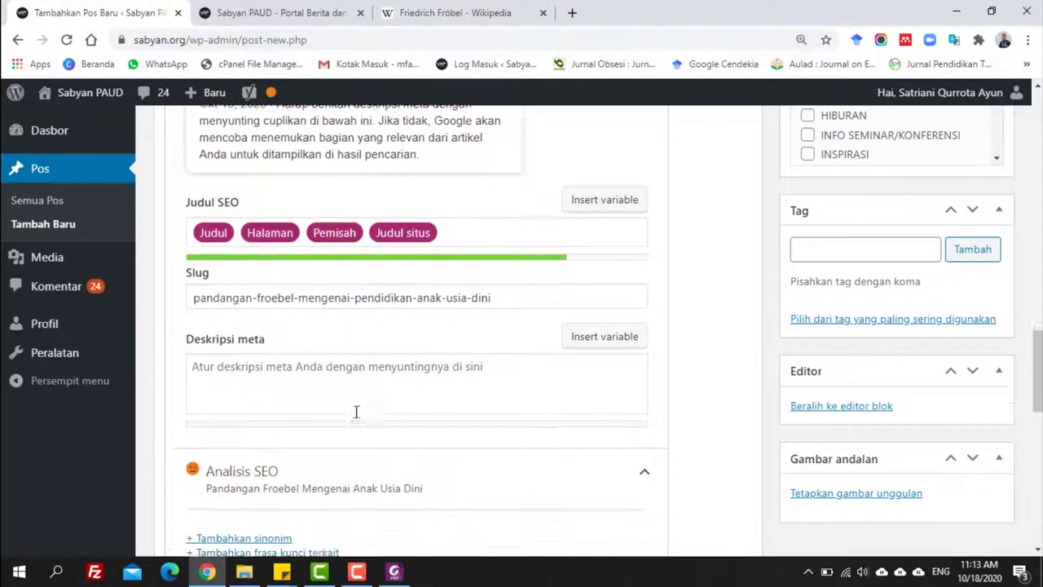
scroll(356, 412, "down", 4)
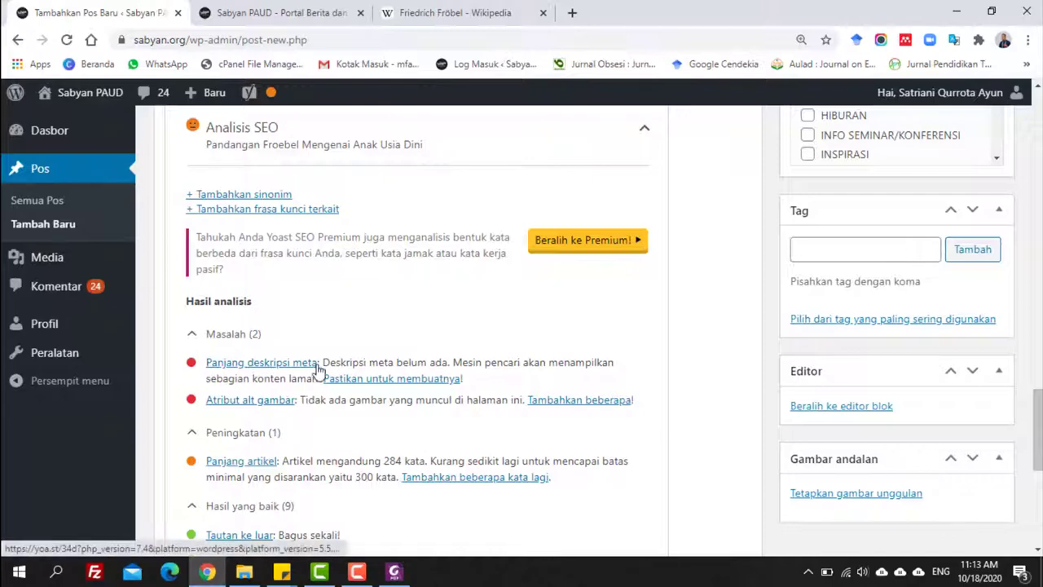
scroll(411, 378, "up", 1)
scroll(411, 378, "up", 6)
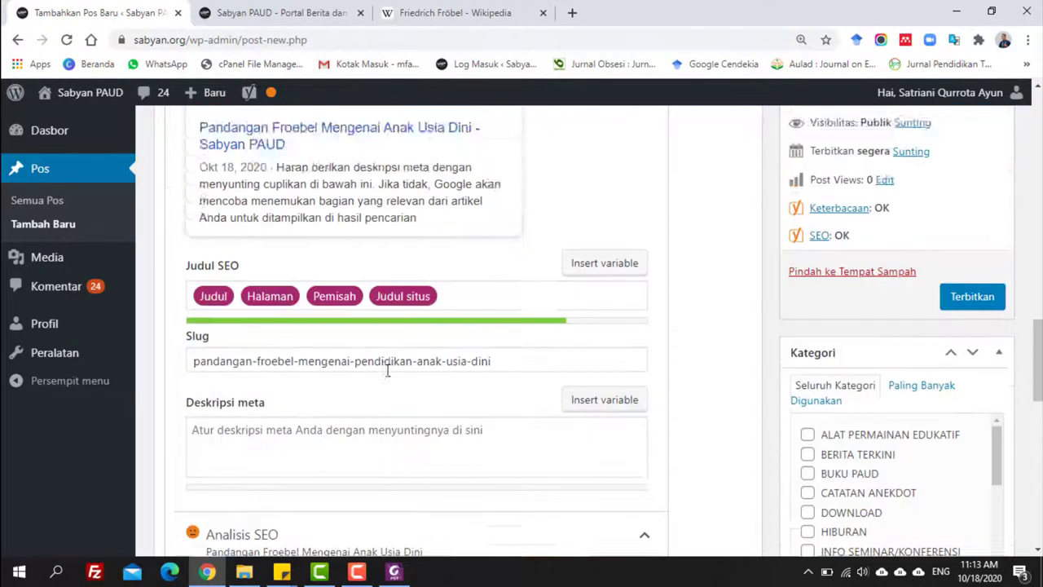
scroll(329, 400, "down", 2)
left_click(239, 410)
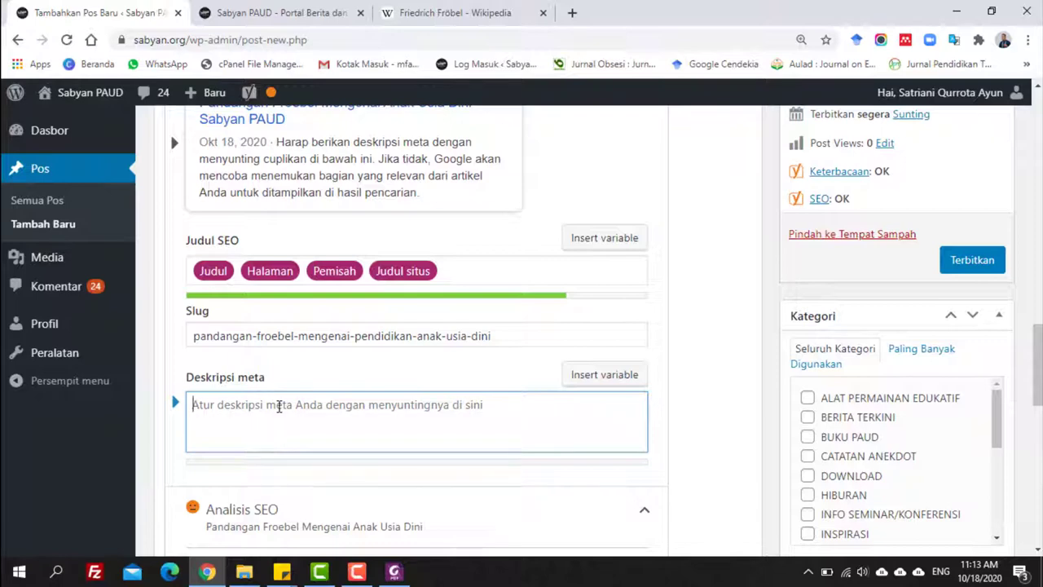
type("Pandan")
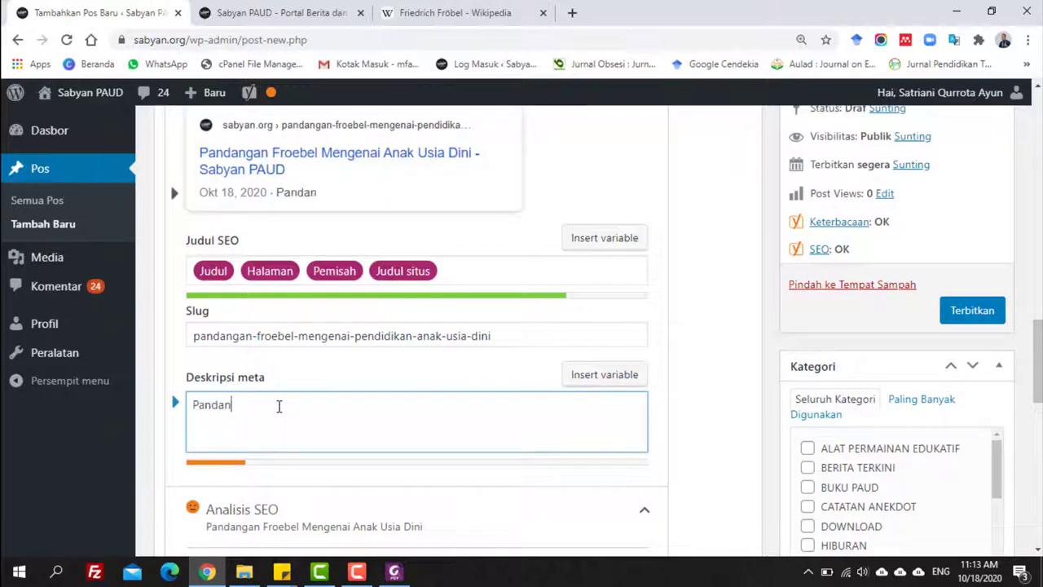
type("gan Fro")
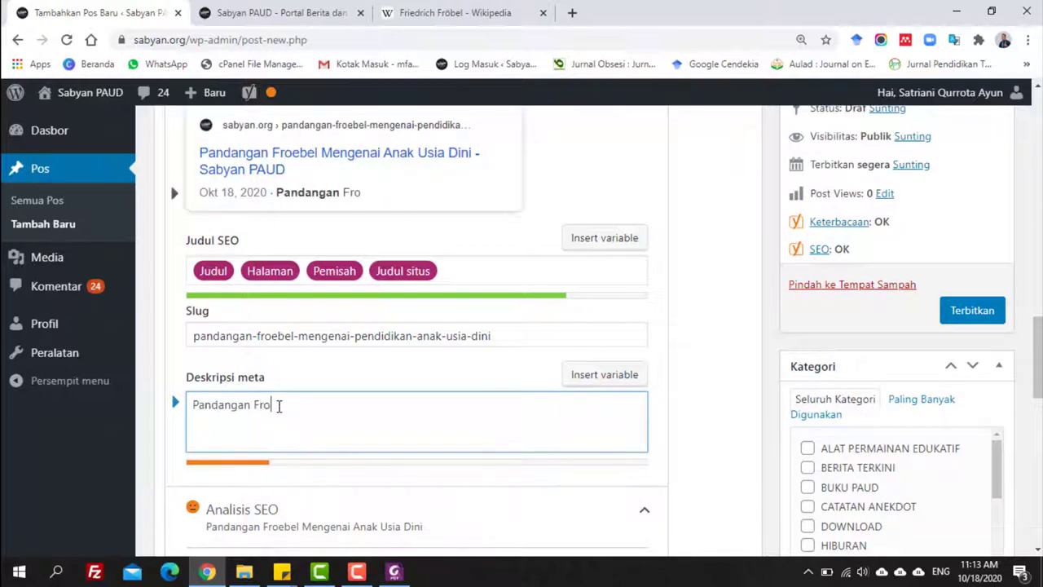
type("ebel pada a")
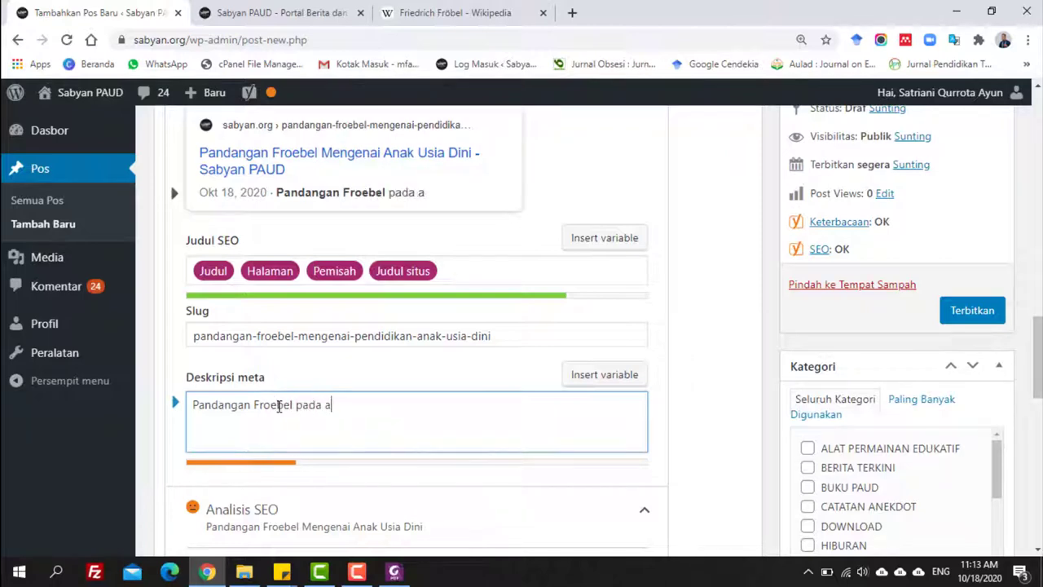
type("nakusia")
key("BackSpace")
key("BackSpace")
key("BackSpace")
key("BackSpace")
key("BackSpace")
key("BackSpace")
key("BackSpace")
key("BackSpace")
key("BackSpace")
key("BackSpace")
key("BackSpace")
key("BackSpace")
key("BackSpace")
type("terhadap anak usia dini d")
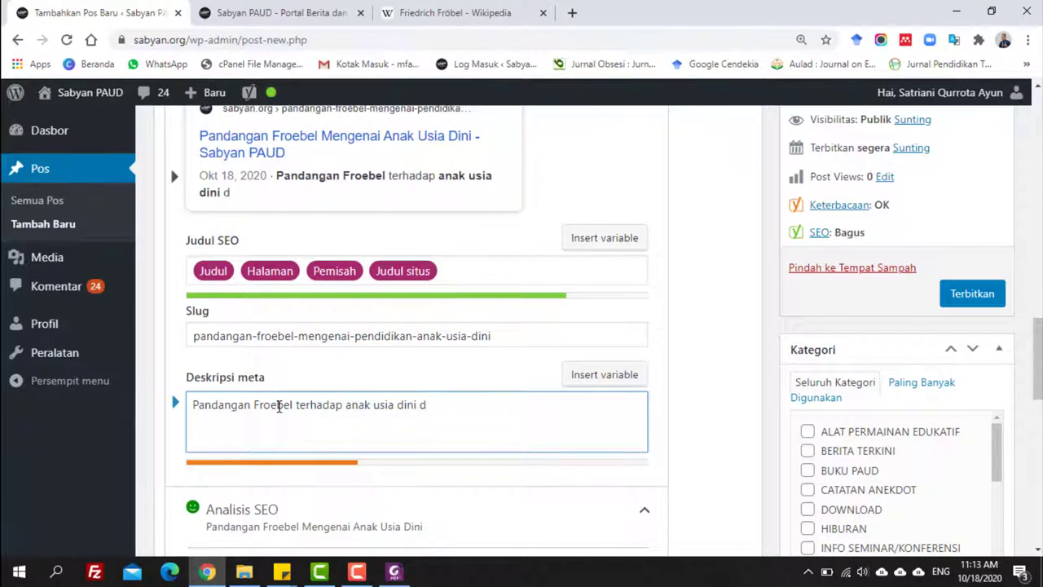
Step: Complete the meta description with "dapat dibaca pada postingan ini. Sangat bermanfaat untuk menambah pengetahuan mengenai AUD."
type("dapat ")
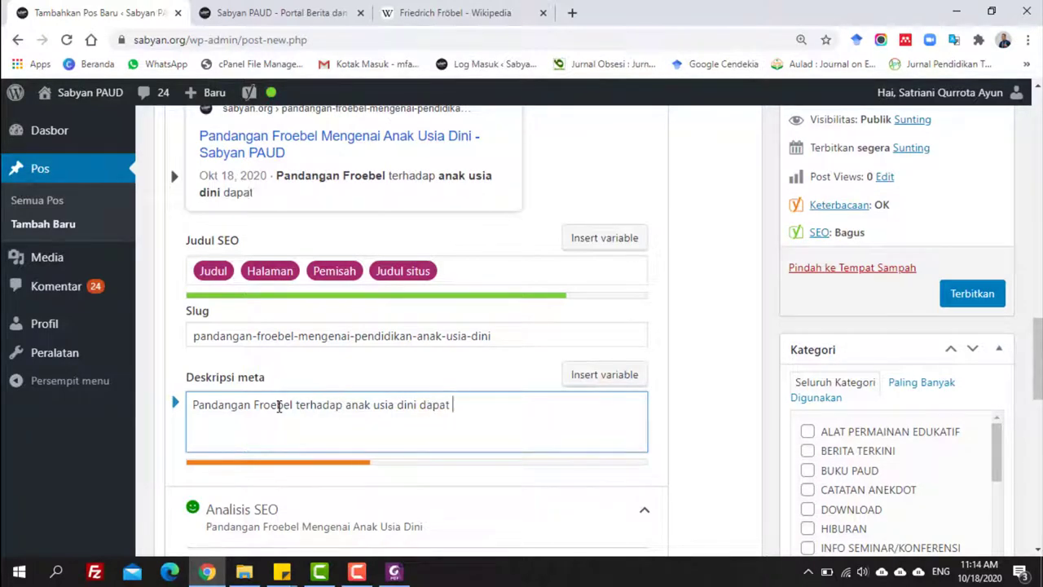
type("dibaca pada")
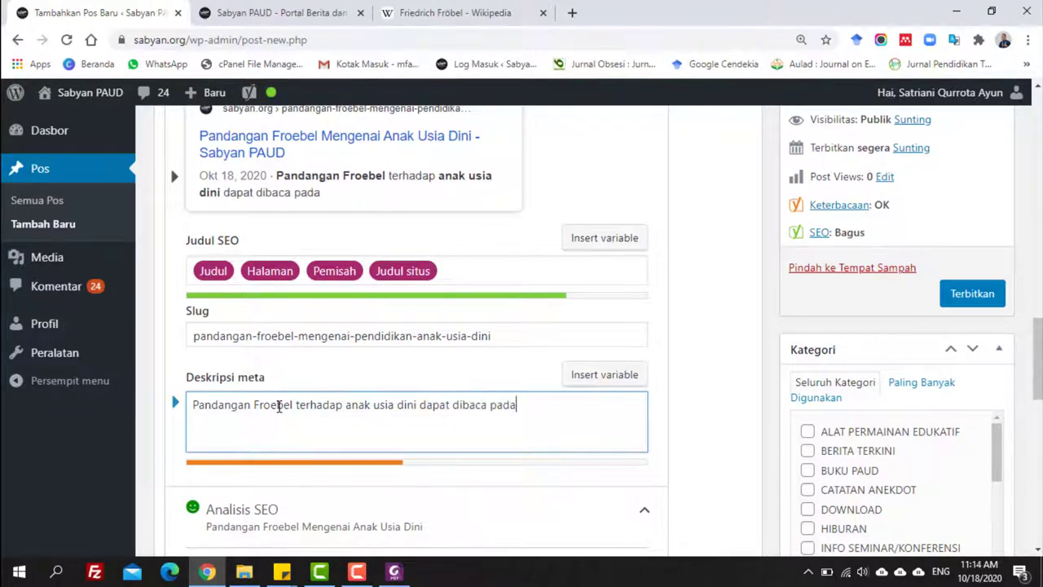
type(" postingan in")
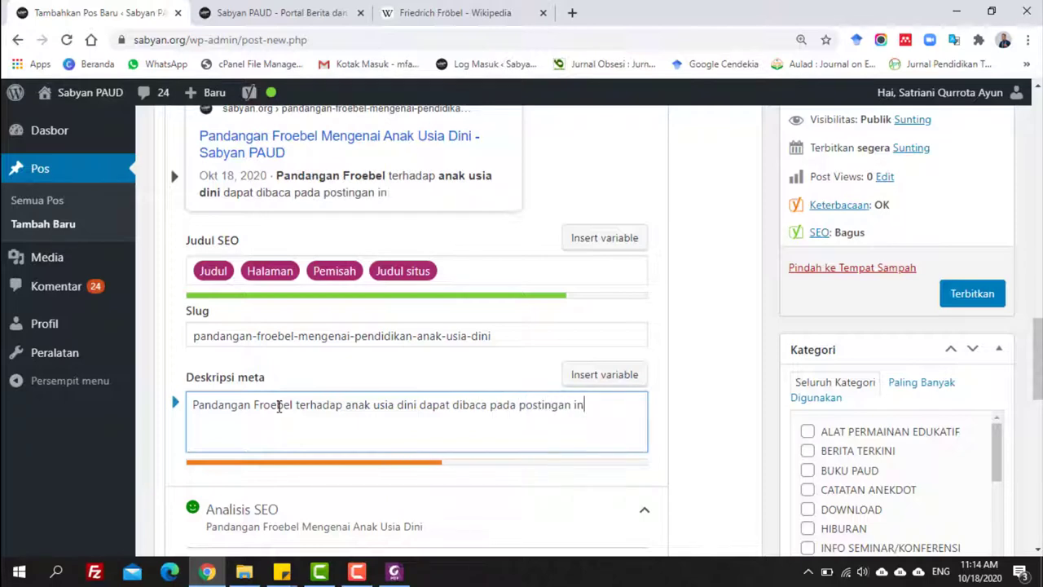
type("i. Sang")
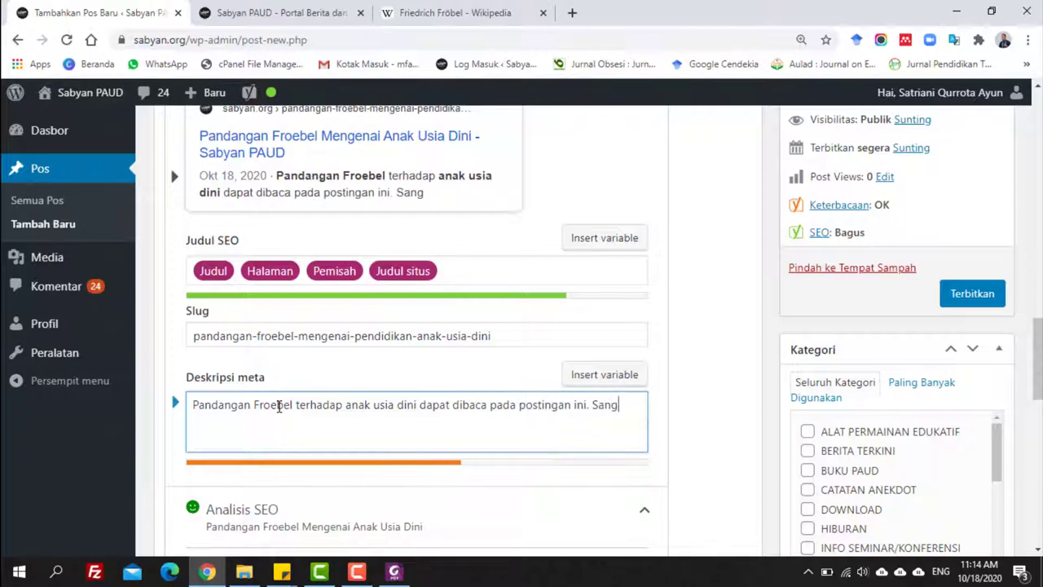
type("at bermanfaat ")
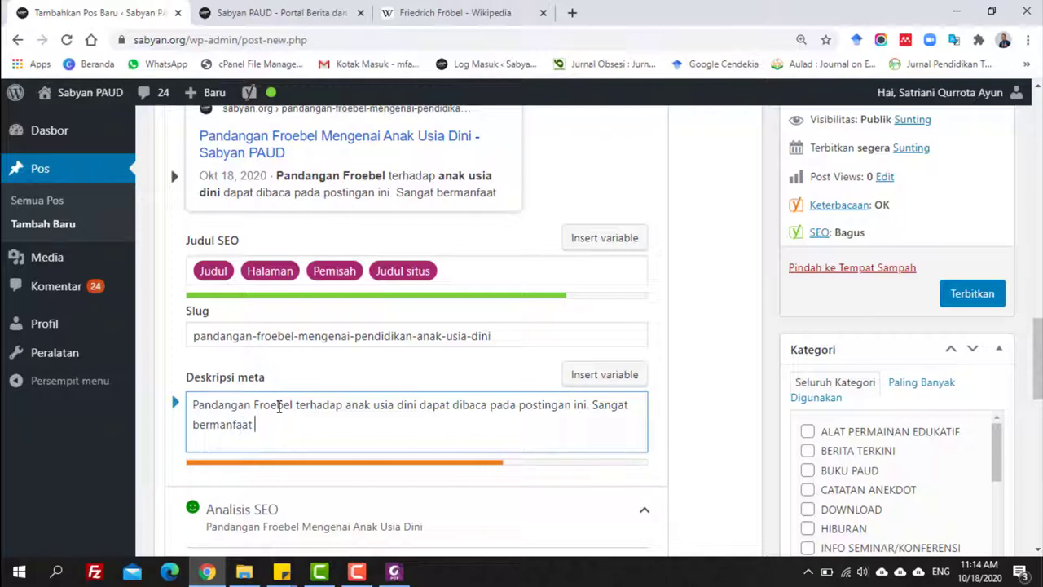
type("untuk men")
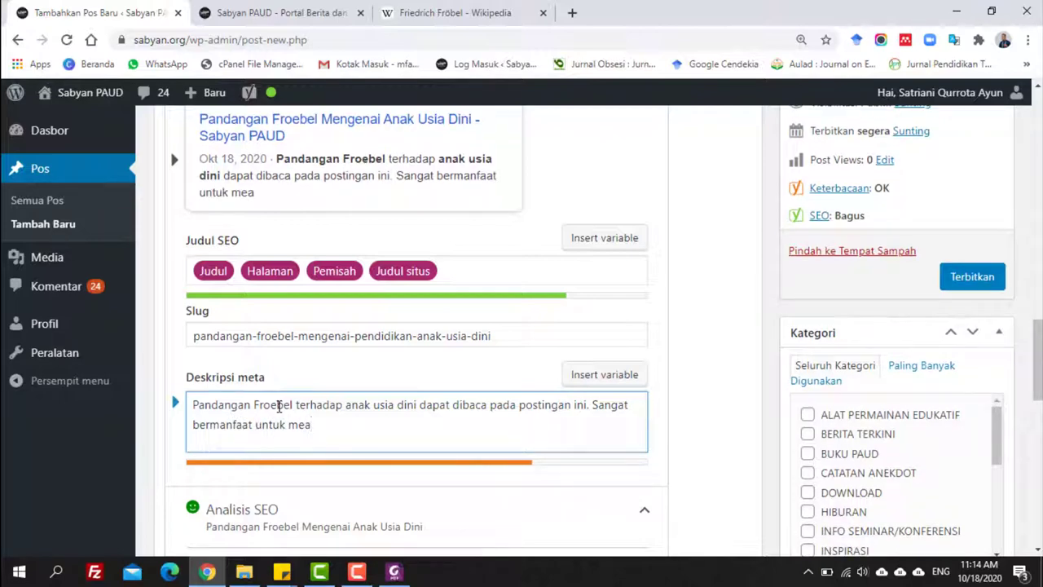
type("nambah pen")
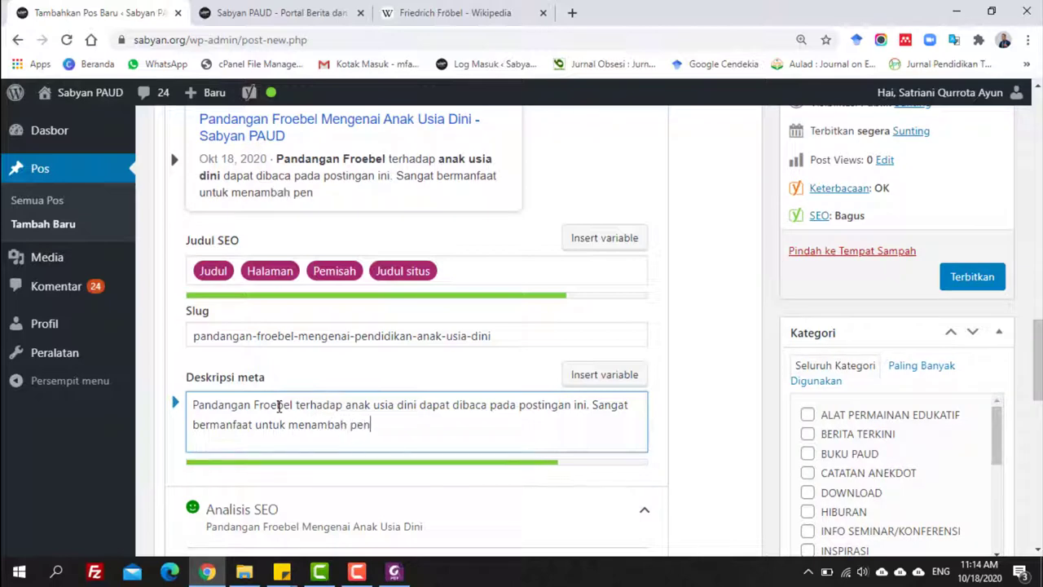
type("getahun")
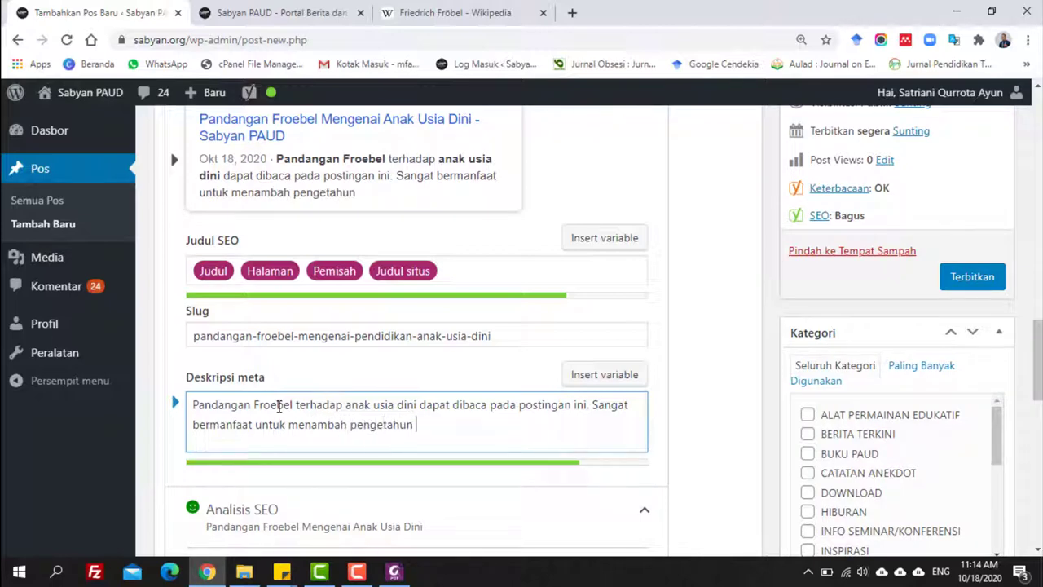
type(" men")
key("BackSpace")
key("BackSpace")
key("BackSpace")
key("BackSpace")
key("BackSpace")
key("BackSpace")
type("uan mengen")
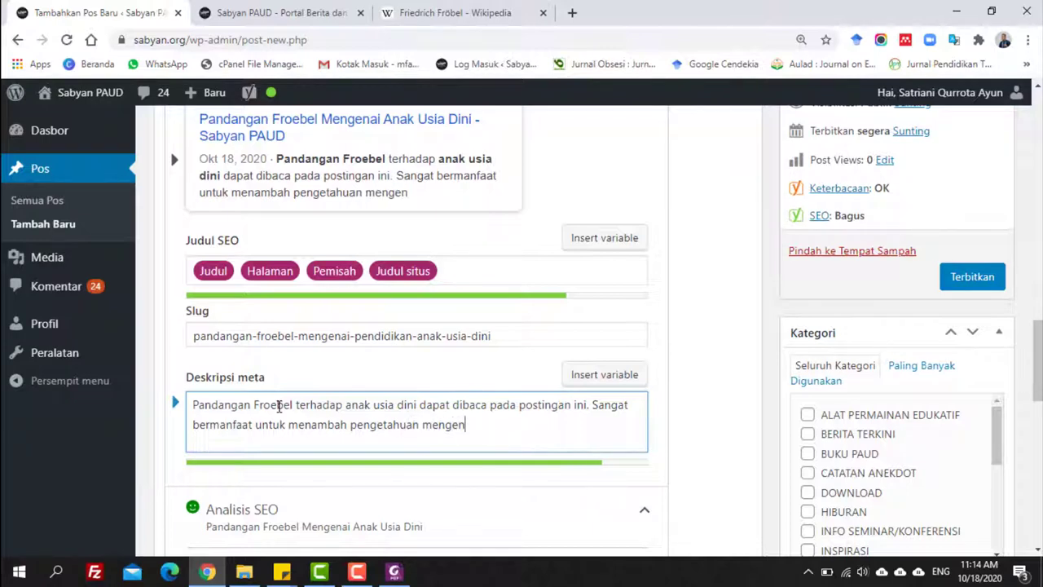
type("ai AUD.")
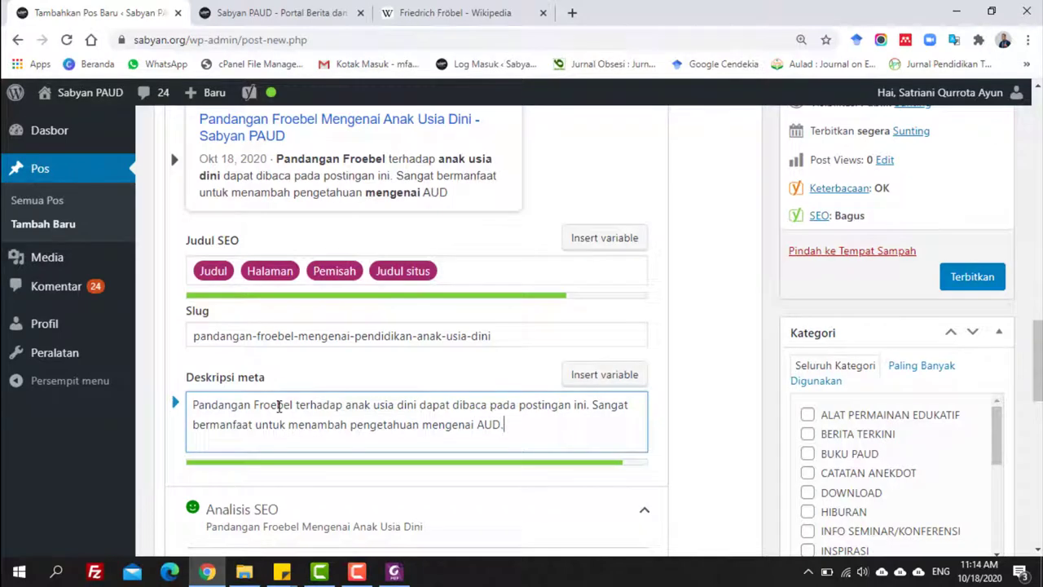
Step: Recheck the SEO analysis for the missing-image problem and load canva.com in place of the Friedrich Fröbel Wikipedia page
scroll(244, 366, "down", 6)
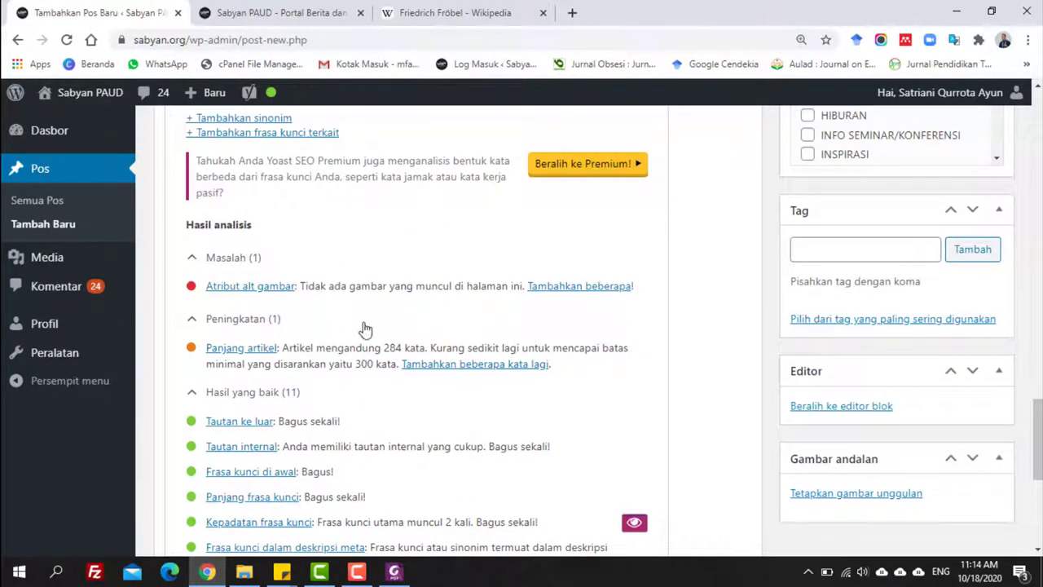
scroll(419, 328, "up", 1)
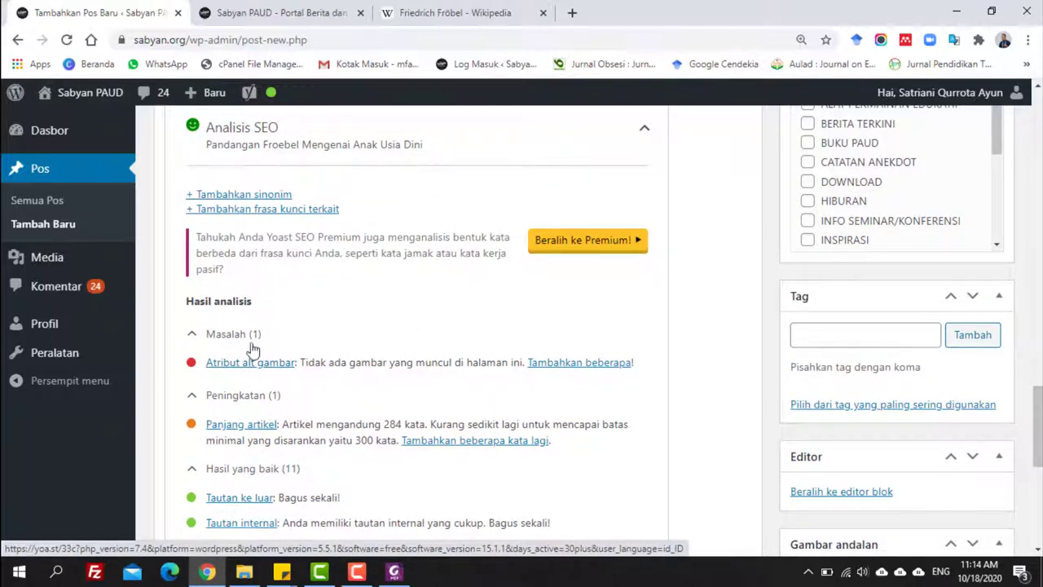
left_click(494, 10)
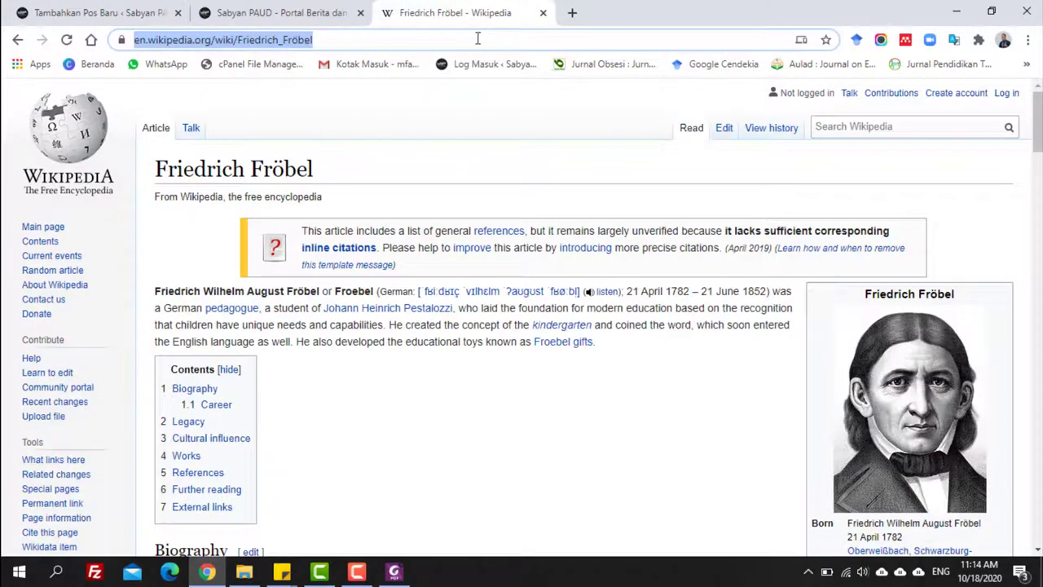
type("canva.com")
key("Return")
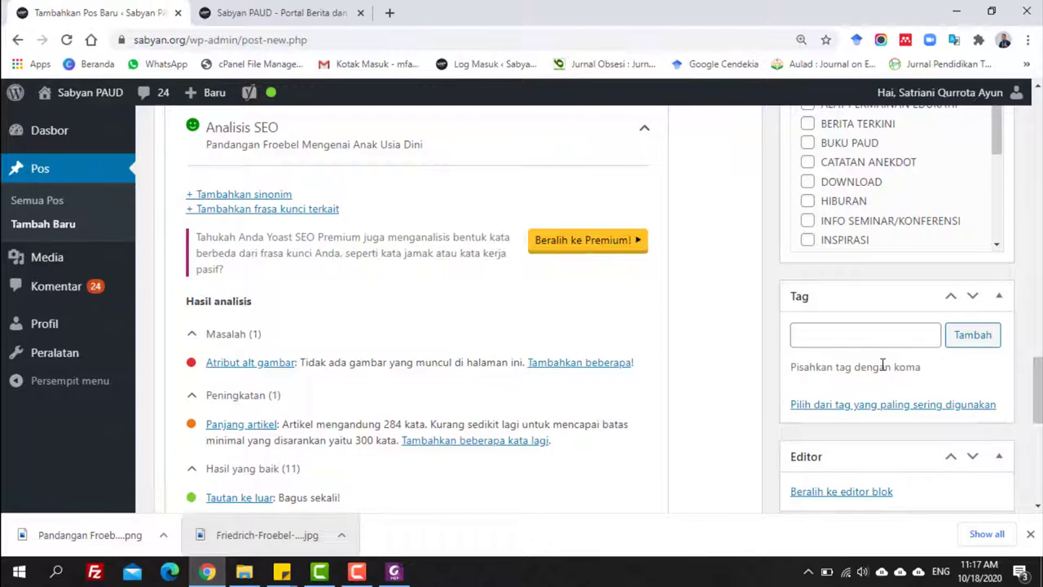
Step: Locate the downloaded "Pandangan Froebel terhadap Anak Usia Dini.png" in its folder and open it for editing in Paint
scroll(883, 366, "down", 3)
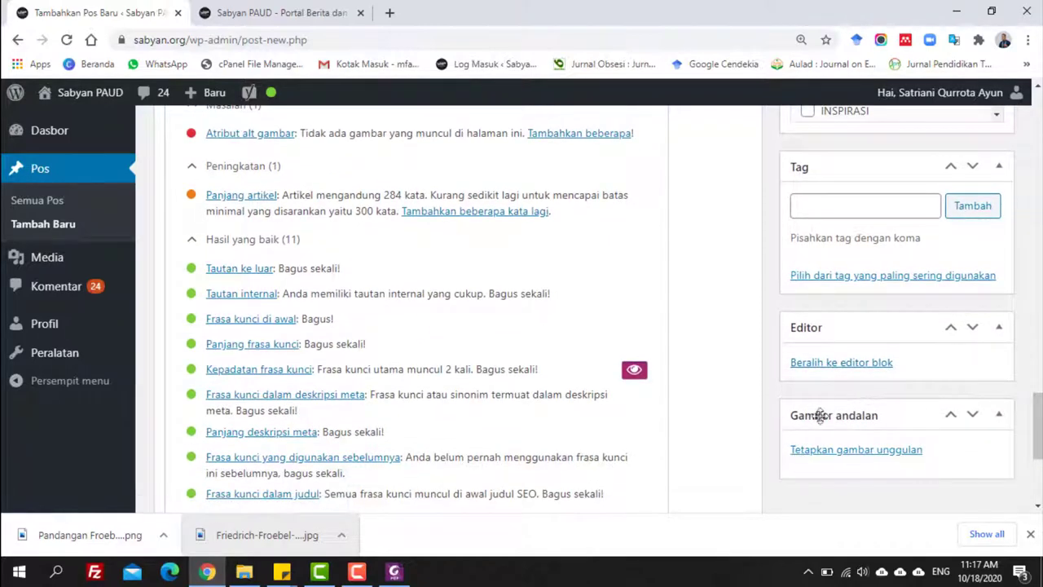
right_click(69, 531)
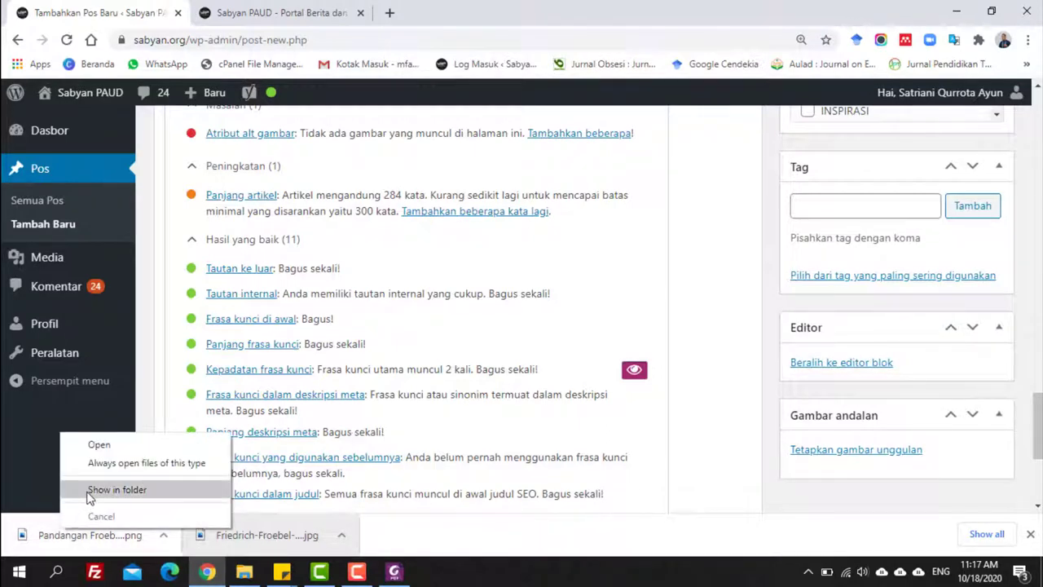
left_click(89, 490)
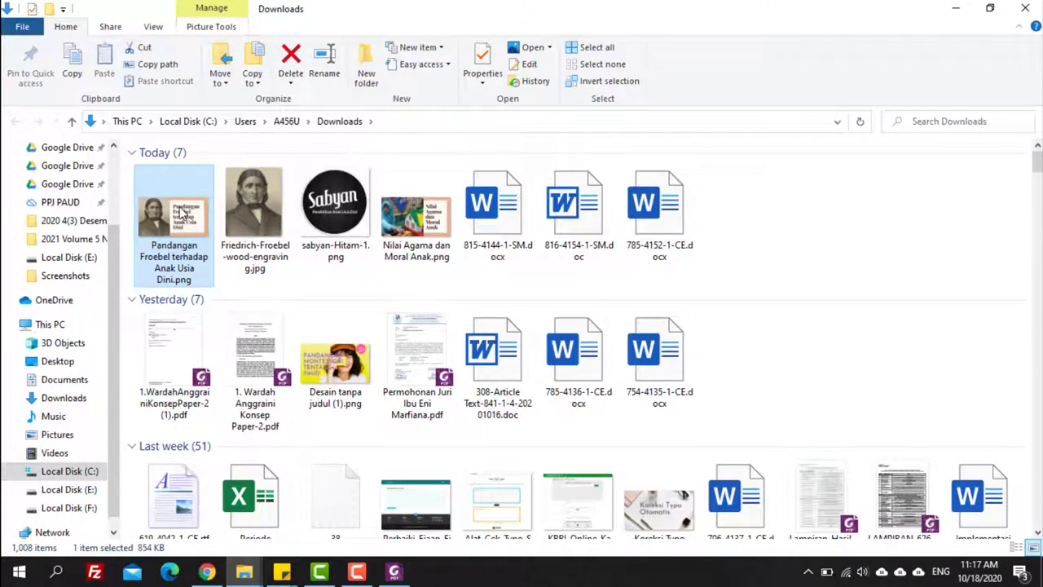
right_click(183, 213)
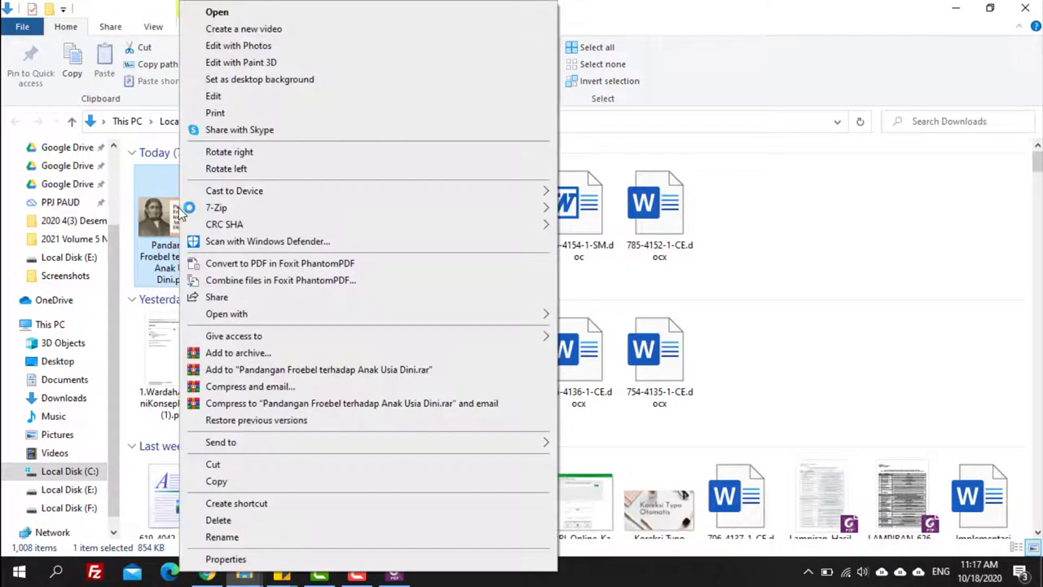
left_click(213, 98)
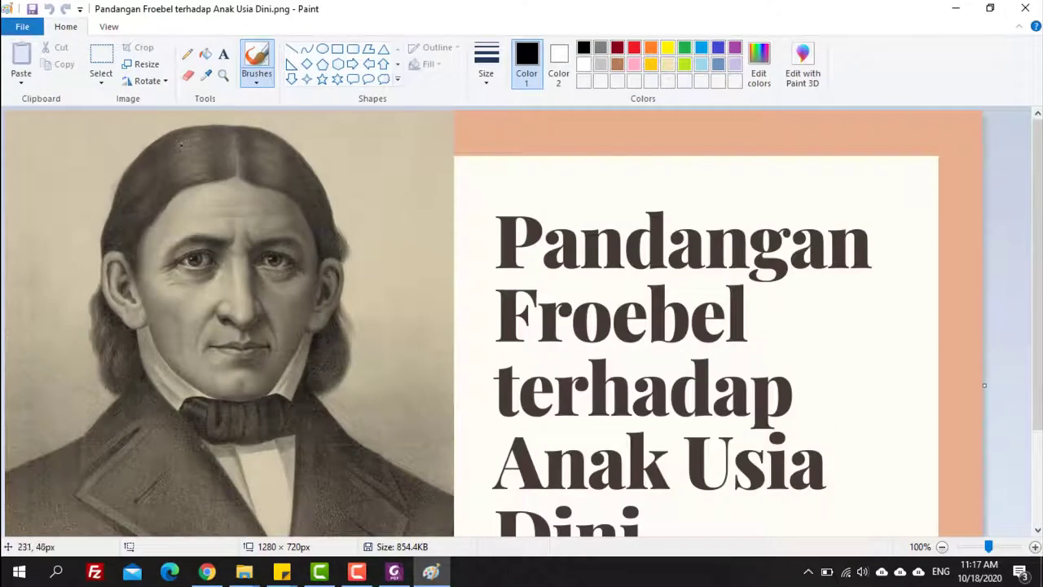
Step: Resize the image by pixels to a horizontal size of 750 with the aspect ratio maintained
left_click(146, 68)
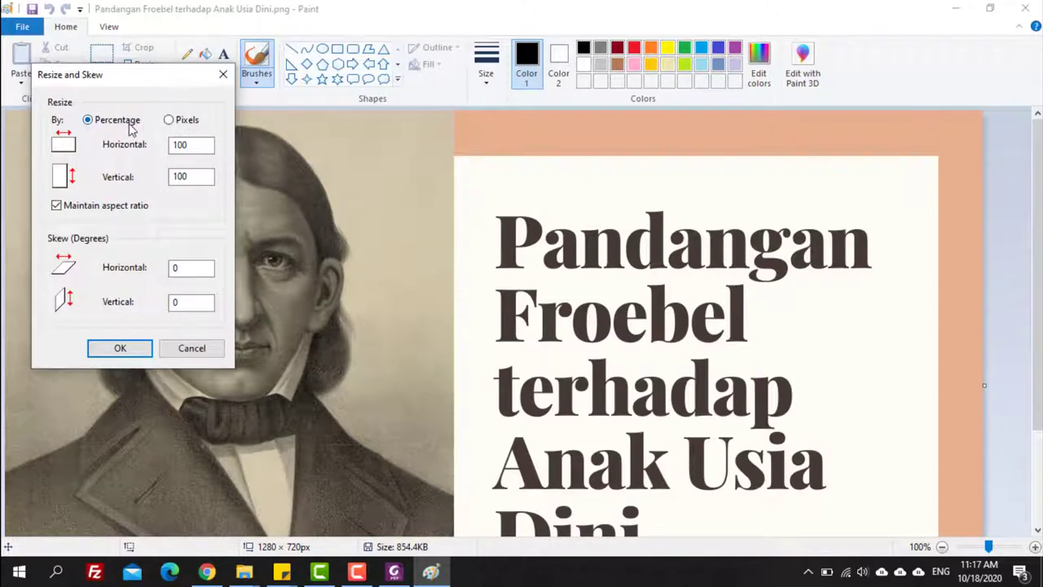
left_click(169, 120)
left_click_drag(161, 149, 217, 147)
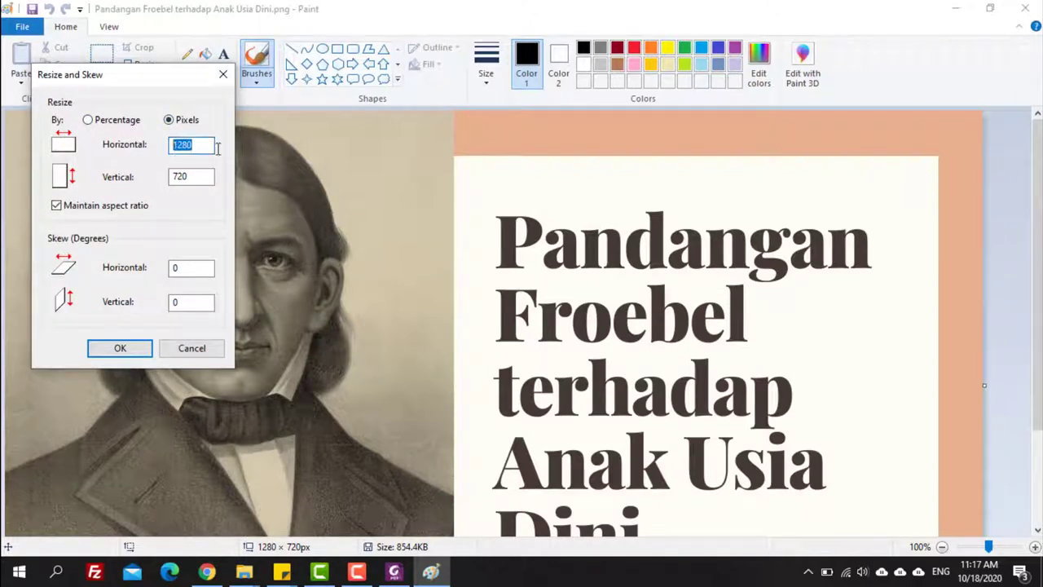
type("750")
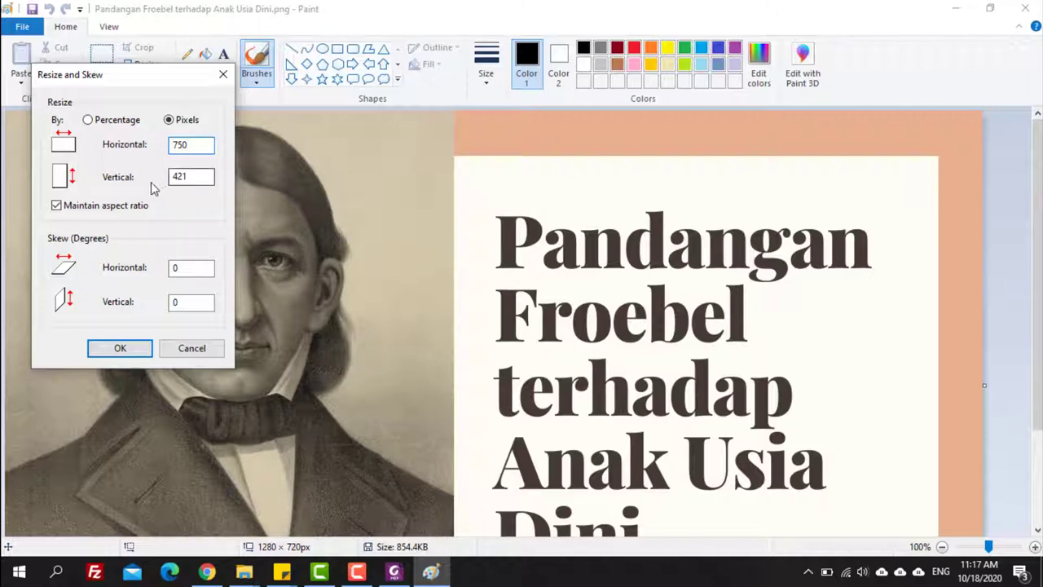
left_click(135, 349)
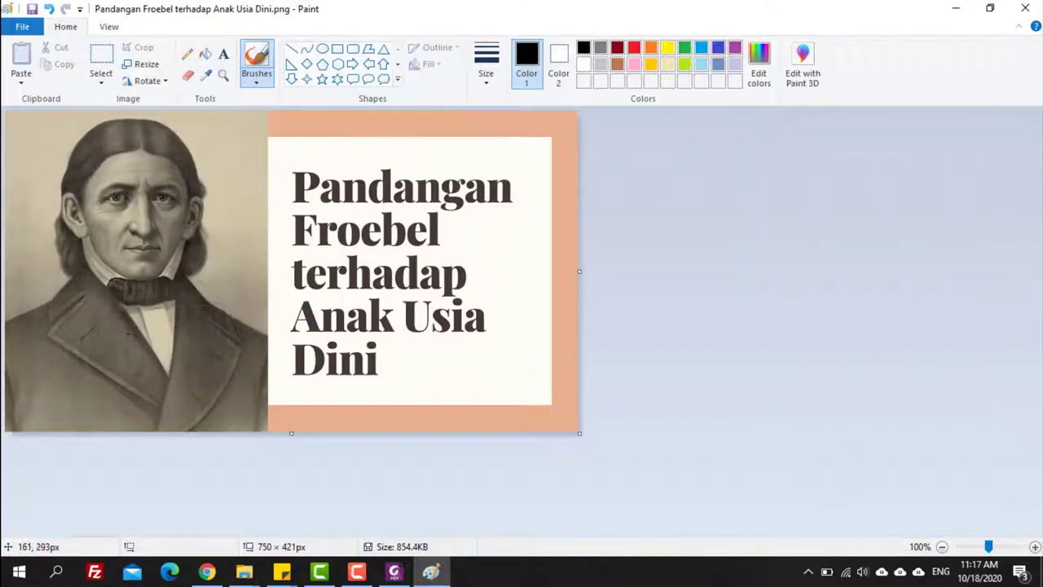
Step: Save a copy of the resized image as JPEG in the Pictures folder, named "Pandangan Froebel terhadap Anak Usia Dini.jpg"
left_click(11, 29)
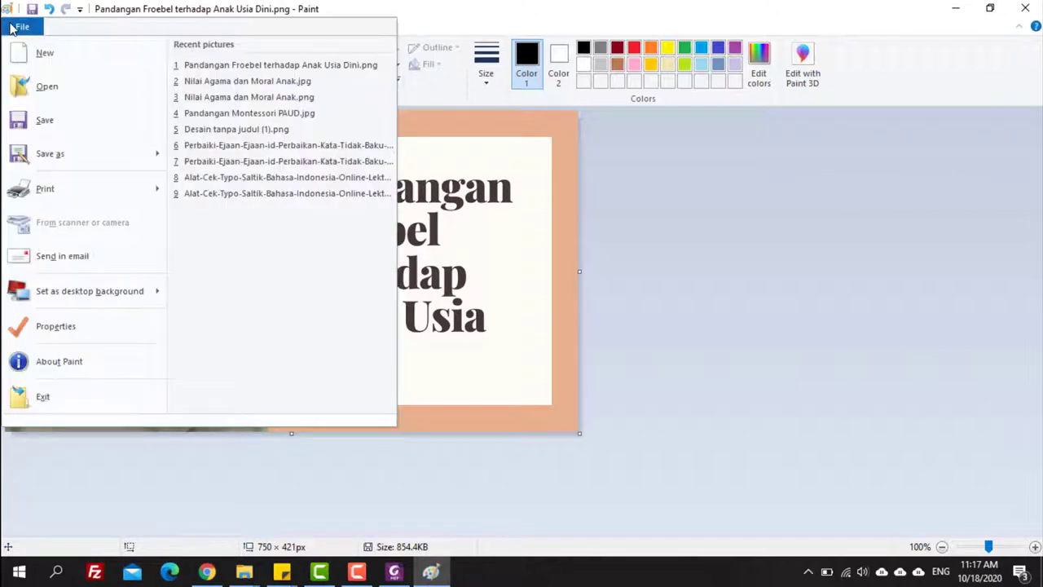
left_click(37, 155)
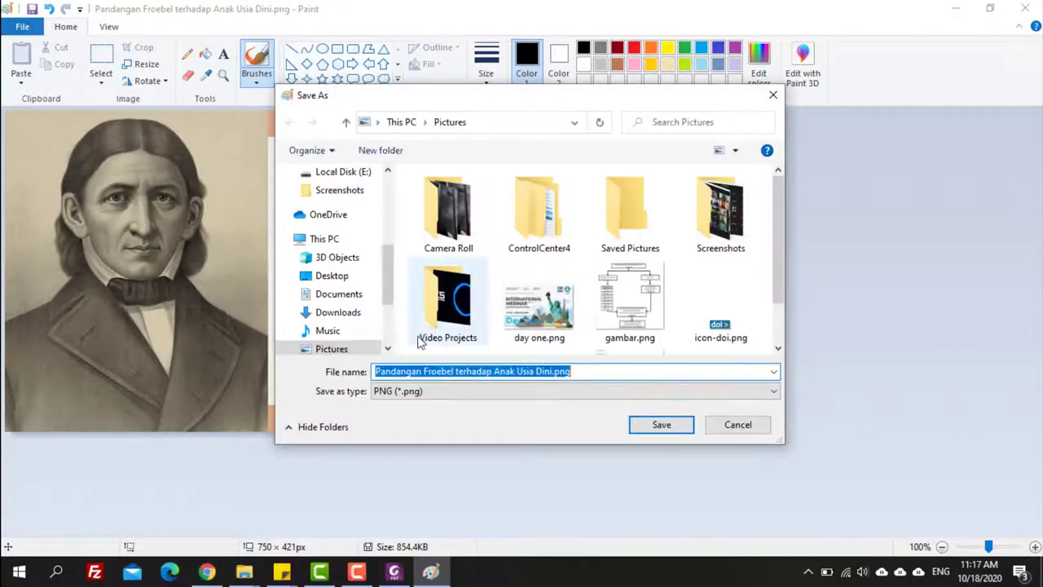
left_click(418, 391)
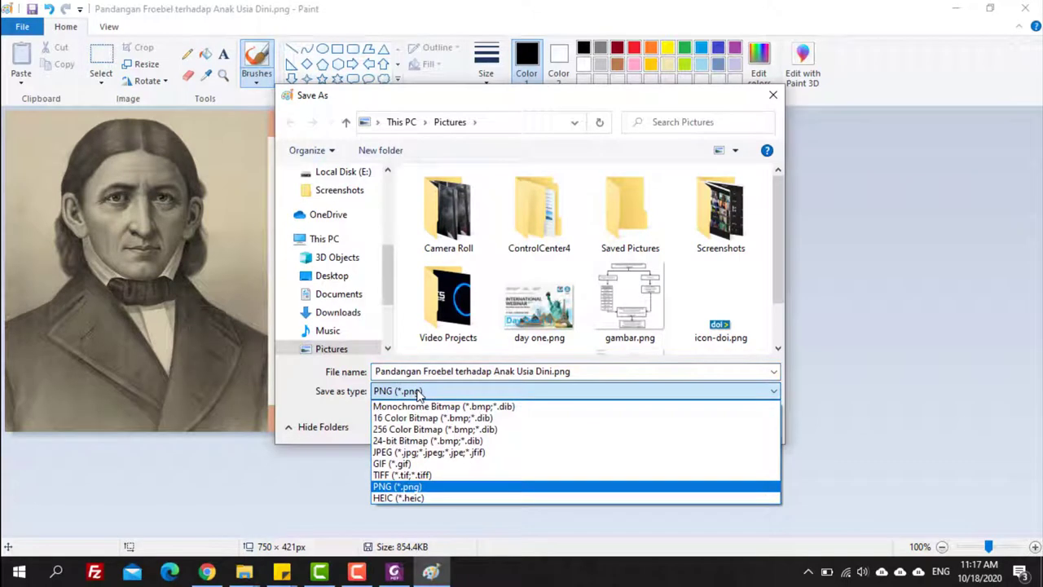
left_click(427, 453)
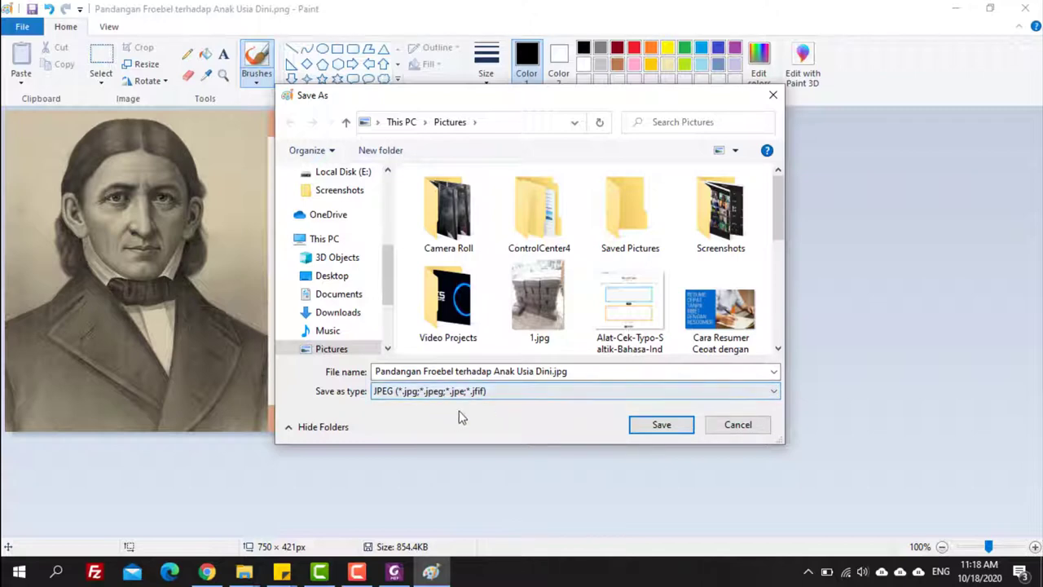
left_click(658, 426)
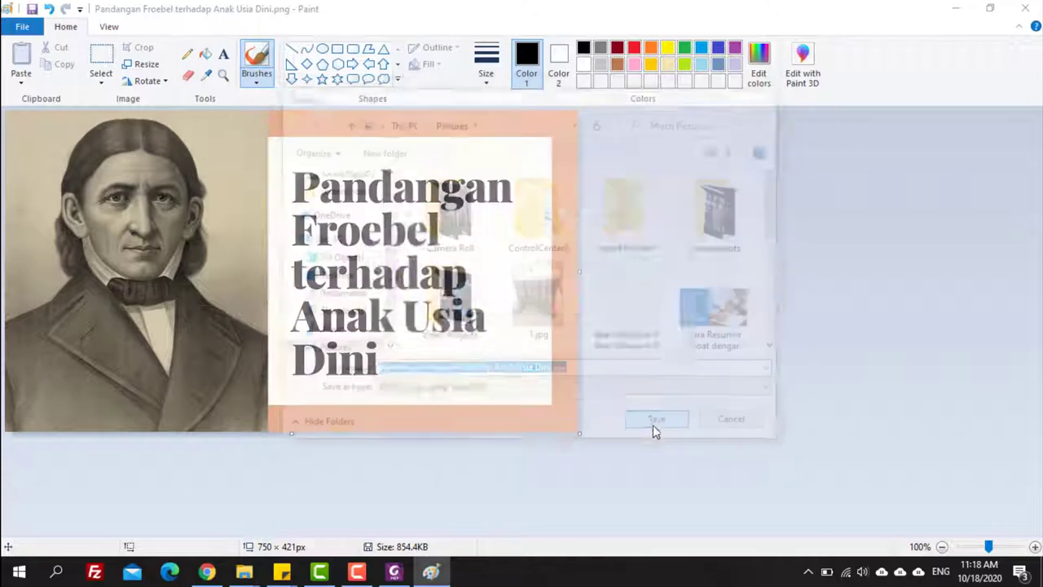
left_click(571, 319)
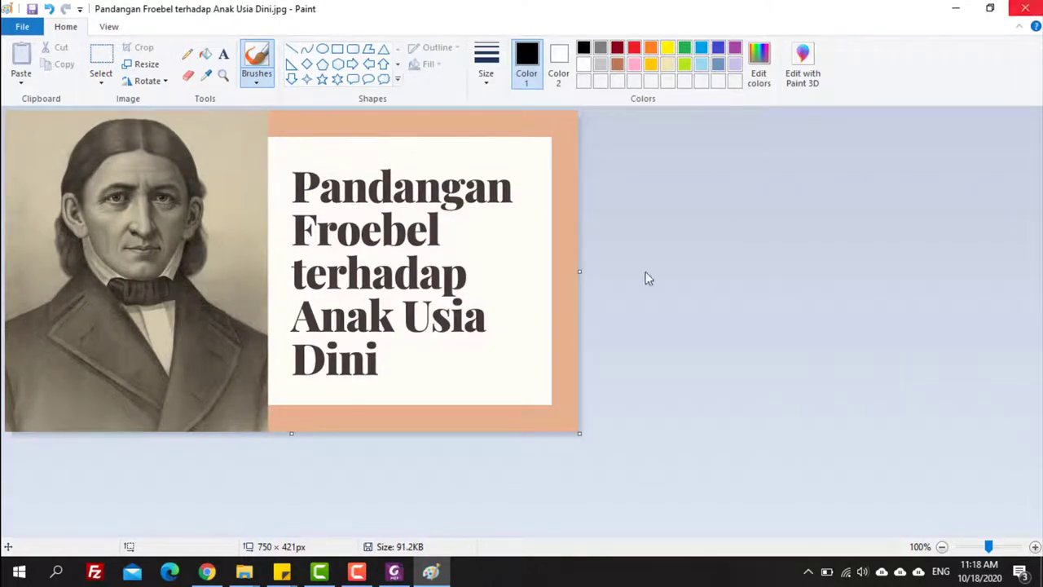
Step: Switch to the WordPress post in Chrome and upload "Pandangan Froebel terhadap Anak Usia Dini.jpg" from Pictures for its featured image
left_click(207, 572)
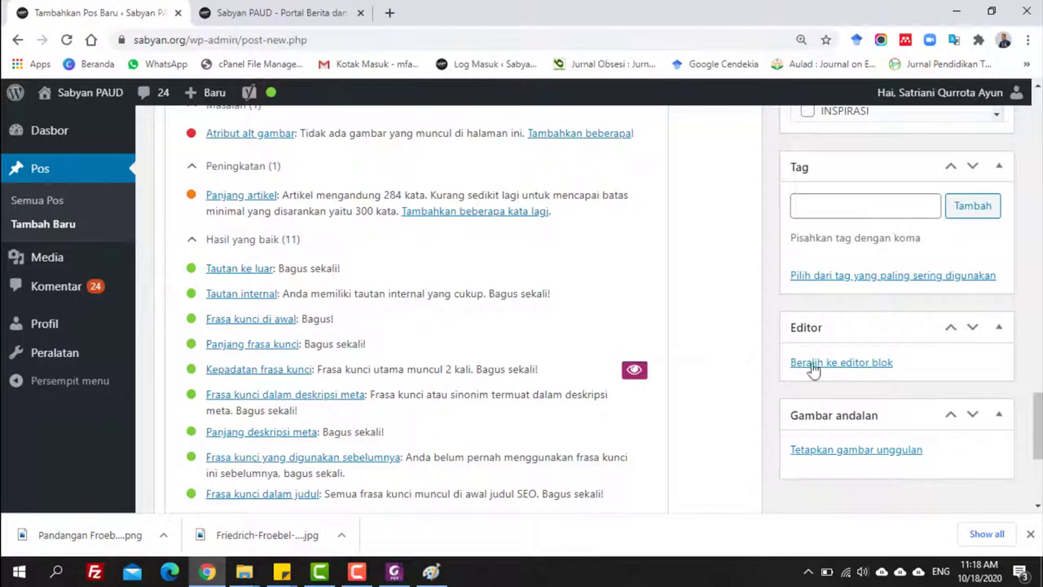
left_click(848, 455)
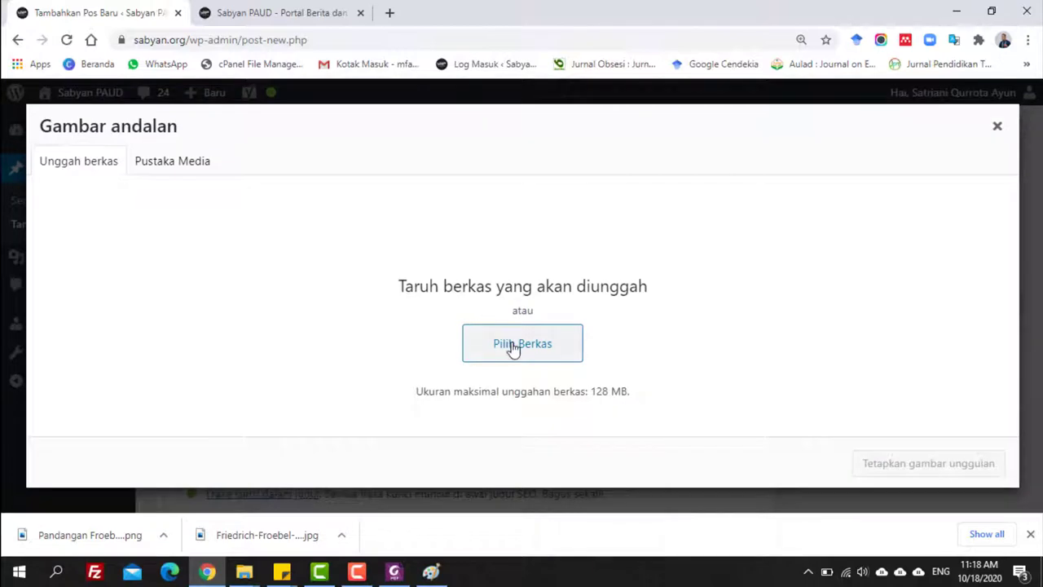
left_click(512, 346)
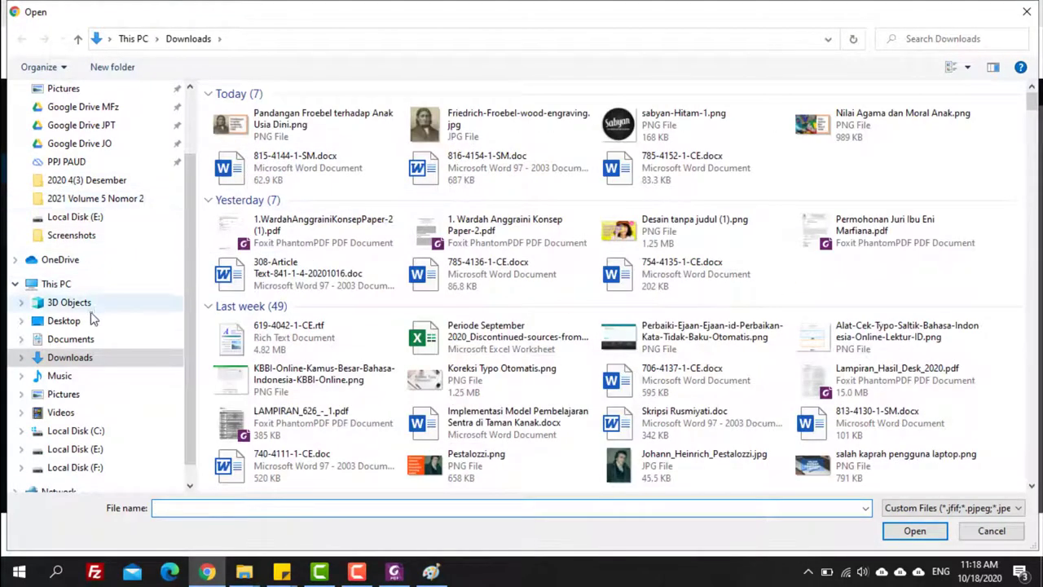
left_click(72, 395)
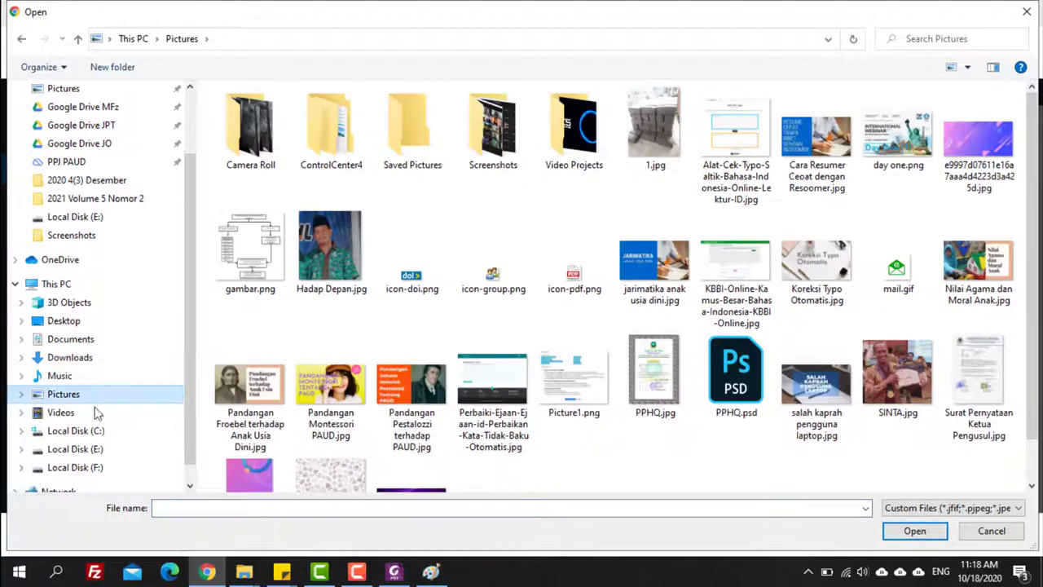
left_click(250, 395)
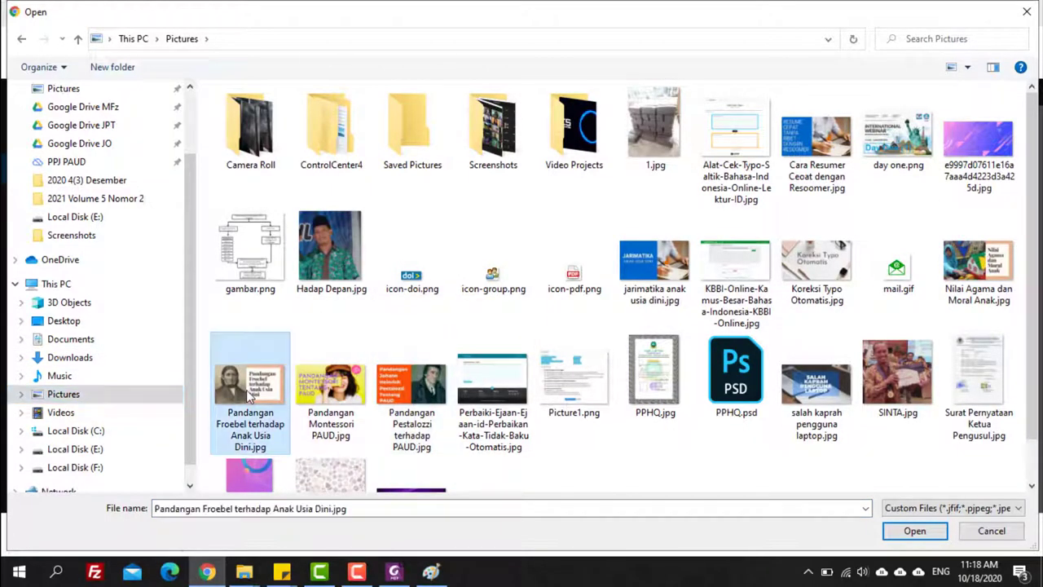
left_click(914, 530)
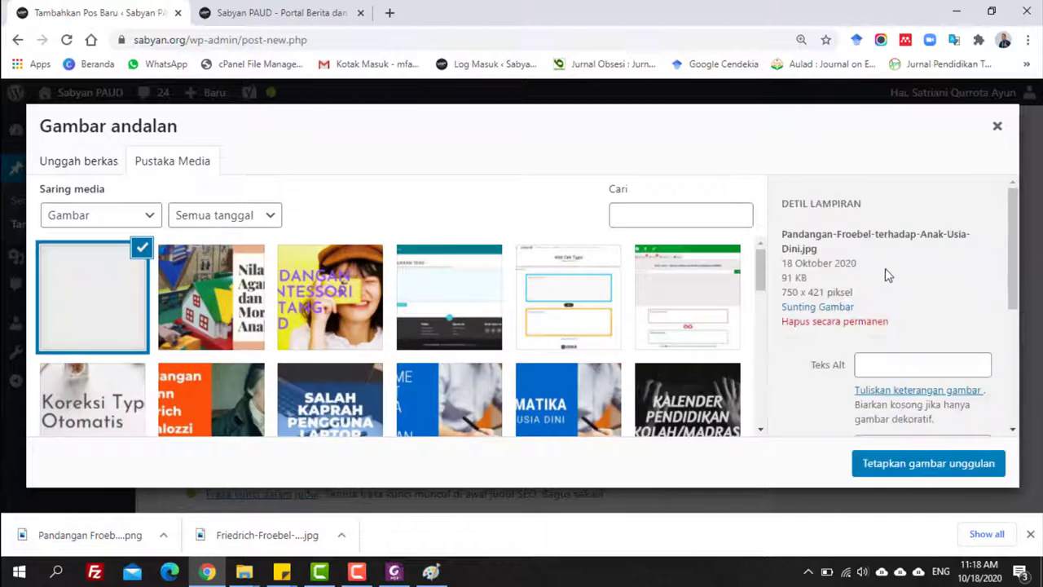
Step: Copy the image title "Pandangan Froebel terhadap Anak Usia Dini" into its alt text and set it as the post's featured image
scroll(912, 271, "down", 2)
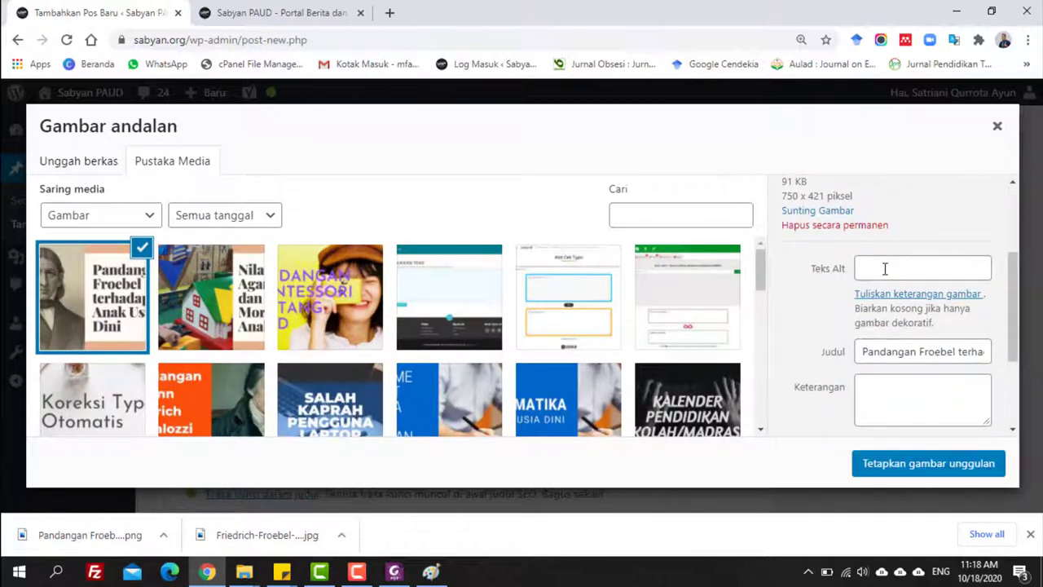
triple_click(910, 351)
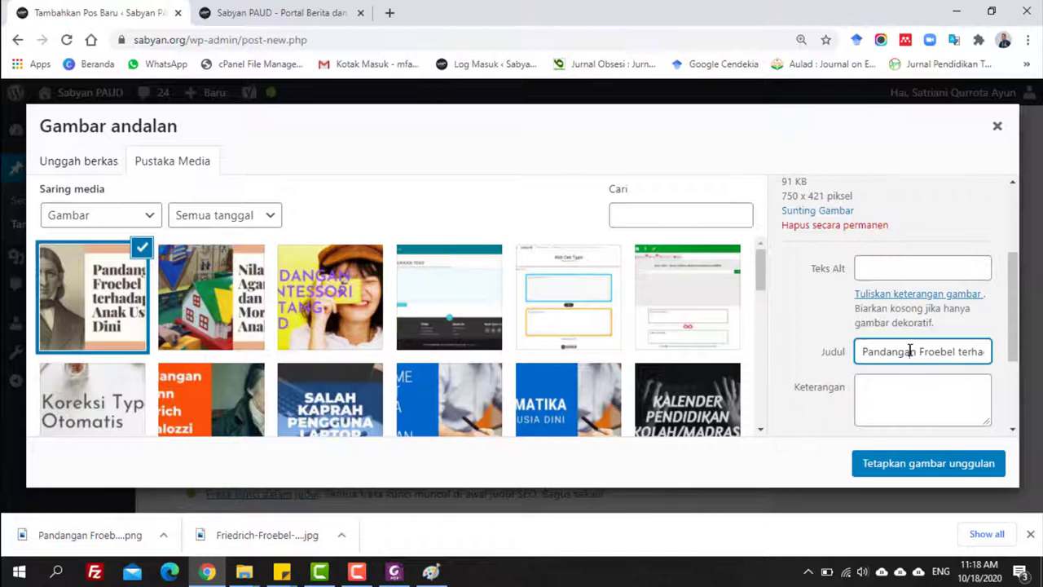
left_click(890, 267)
key("ctrl+v")
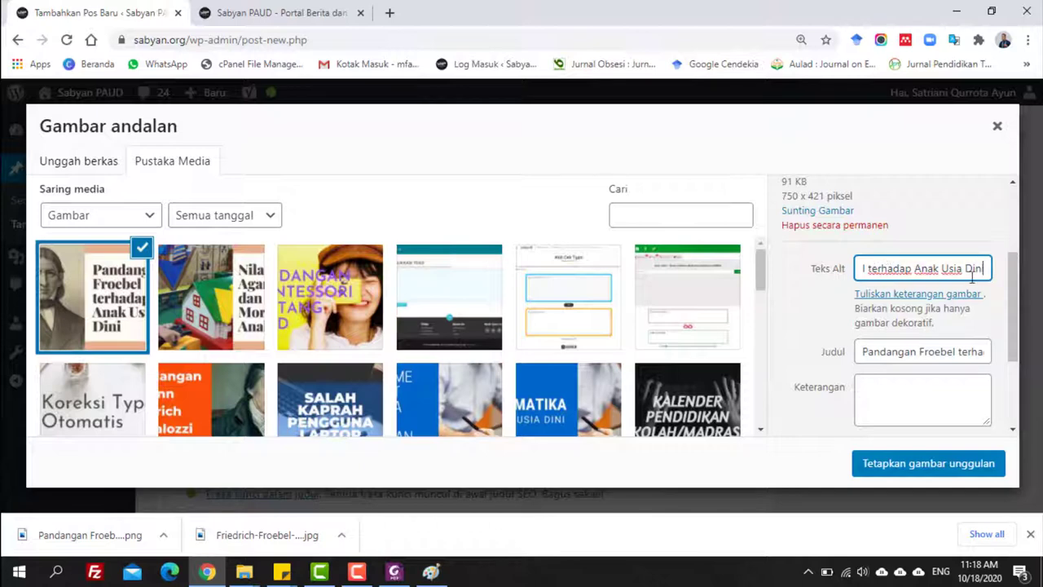
left_click_drag(869, 268, 975, 267)
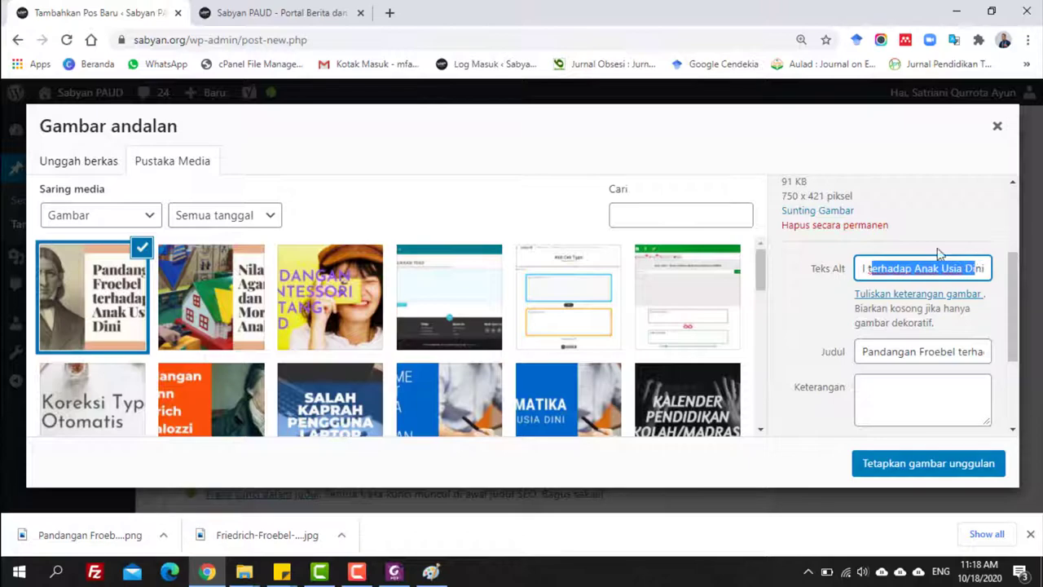
left_click(935, 251)
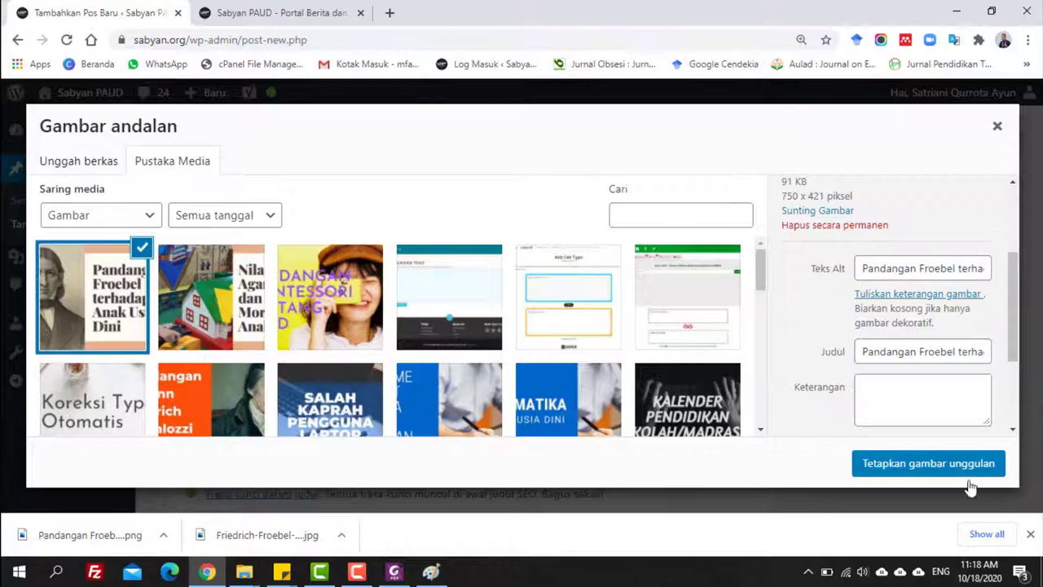
left_click(920, 470)
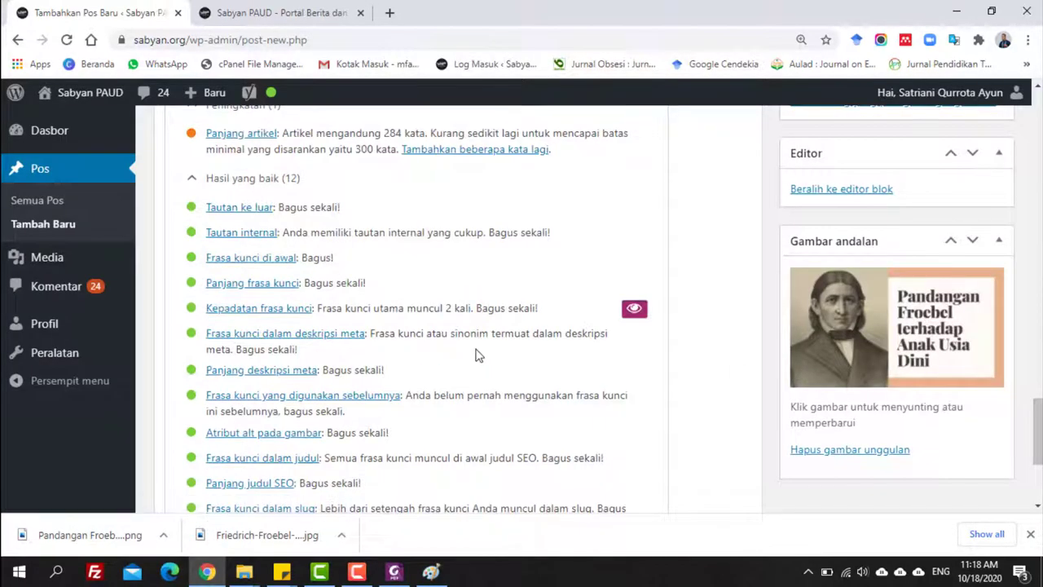